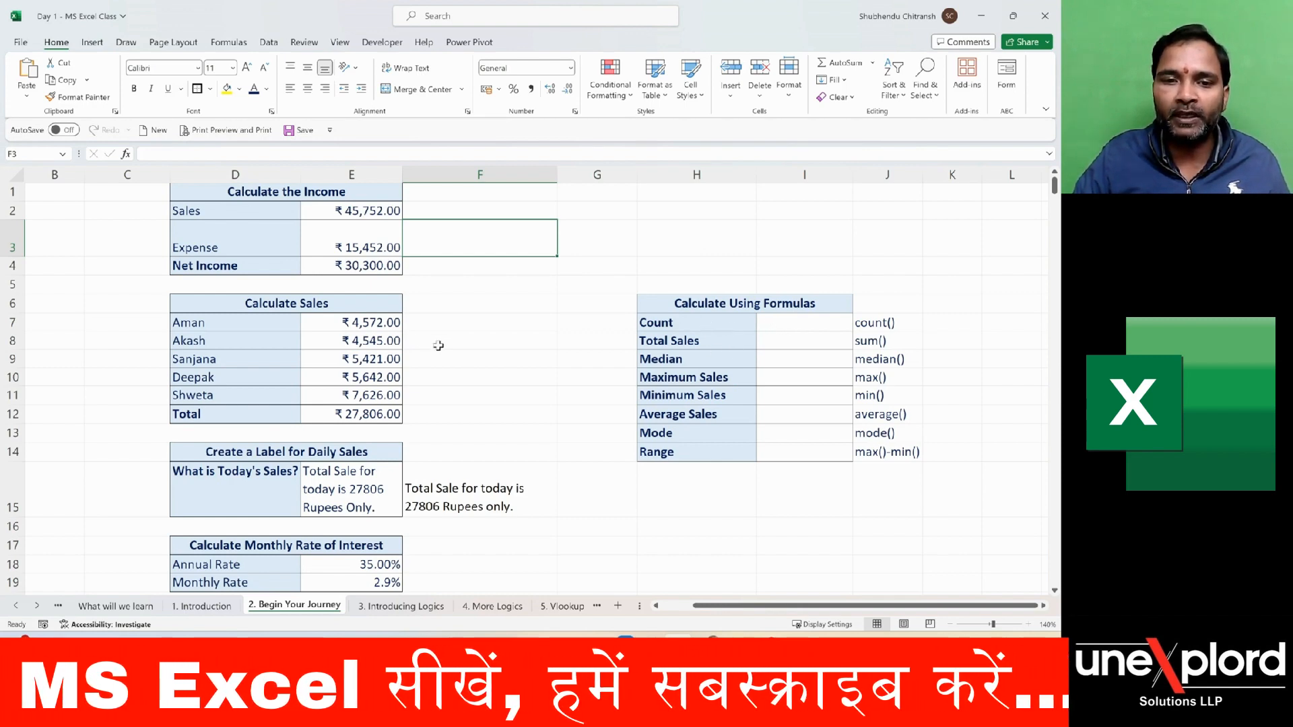
- Look over the randomly populated Sales data and the empty Calculate Using Formulas table
scroll(438, 346, "down", 9)
scroll(439, 346, "down", 10)
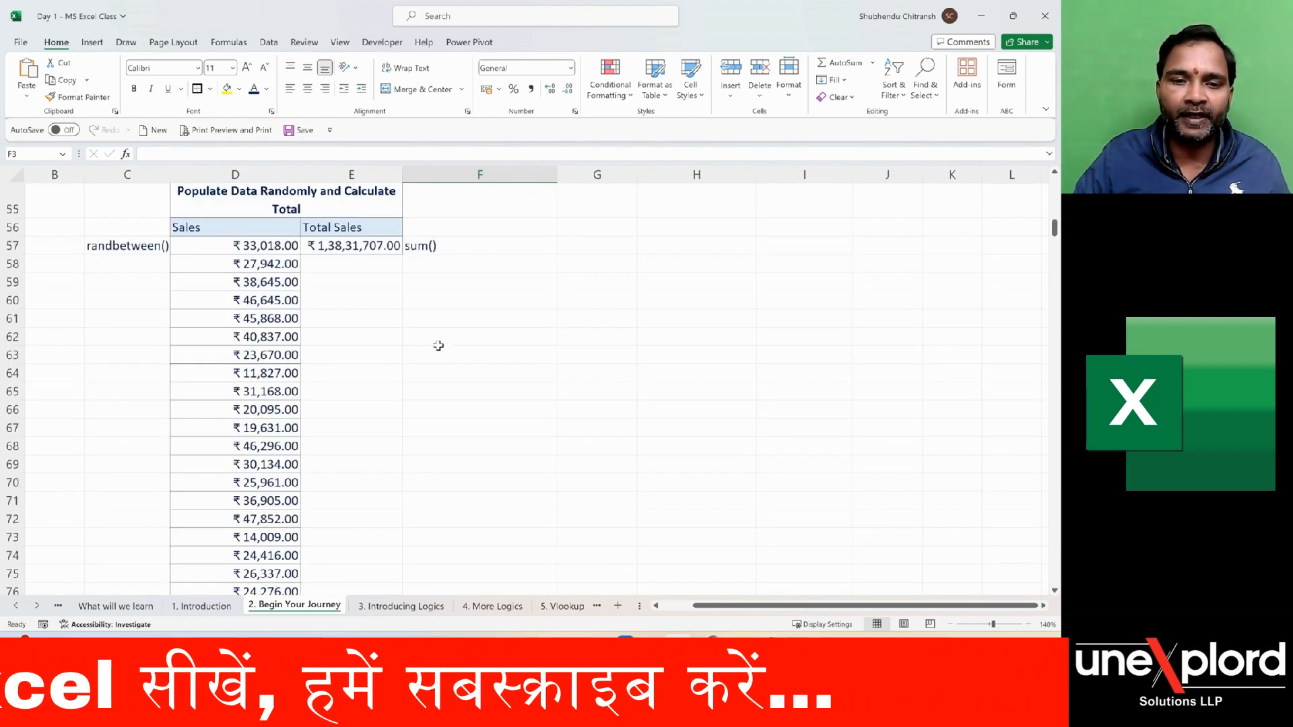
scroll(375, 307, "up", 2)
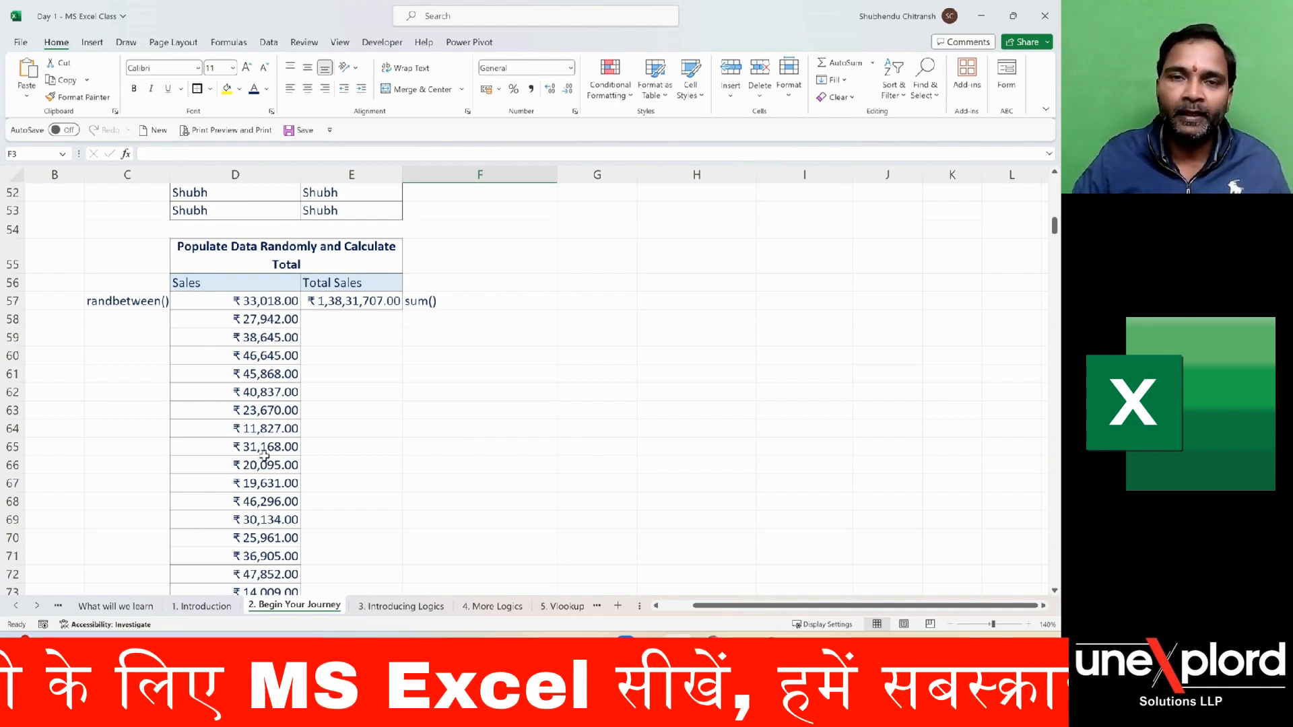
scroll(596, 380, "up", 6)
scroll(595, 379, "up", 11)
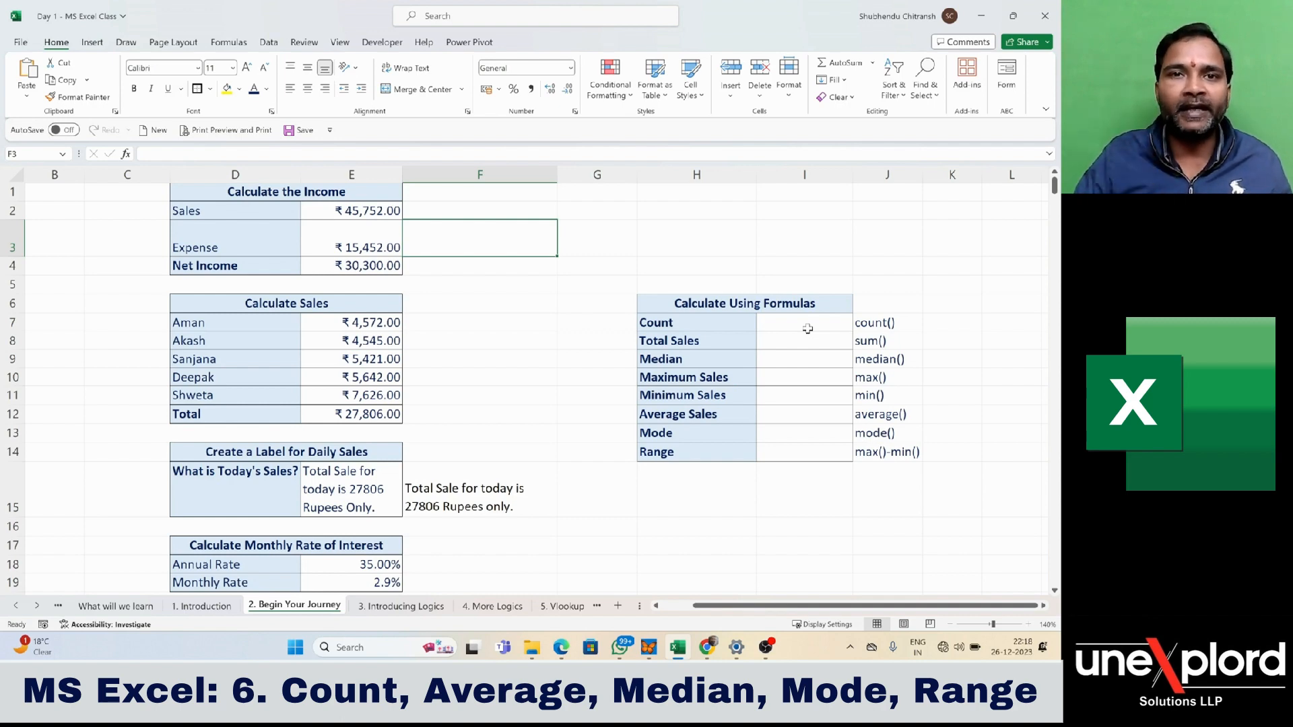
scroll(542, 369, "down", 2)
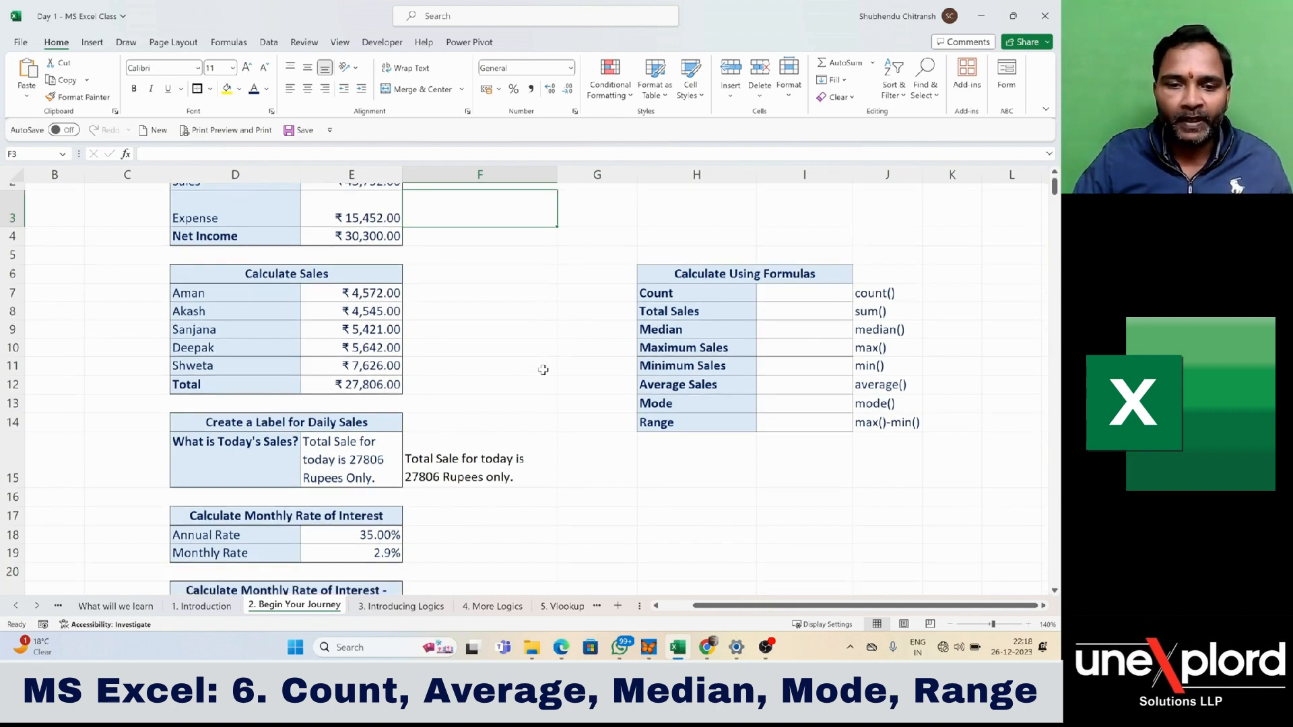
scroll(630, 366, "up", 1)
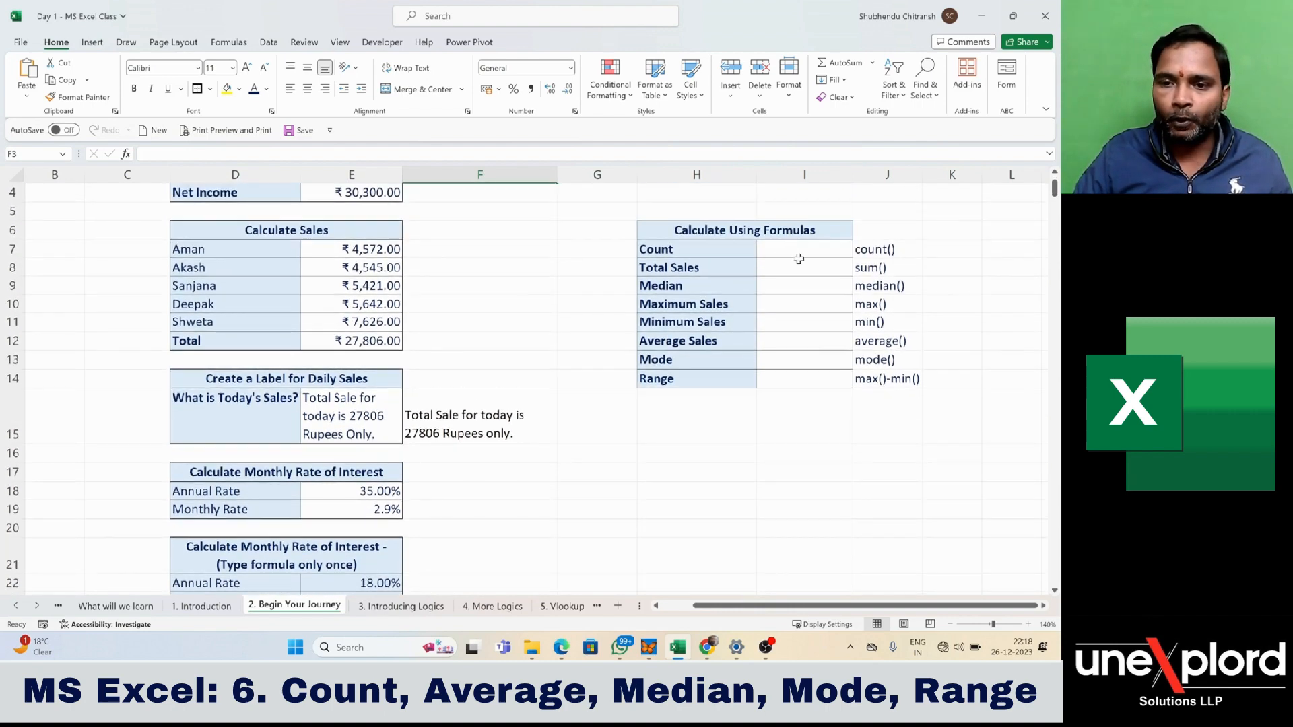
- Start a formula with the COUNT function in cell I7, beside the Count label, choosing it from the suggested functions
left_click(772, 255)
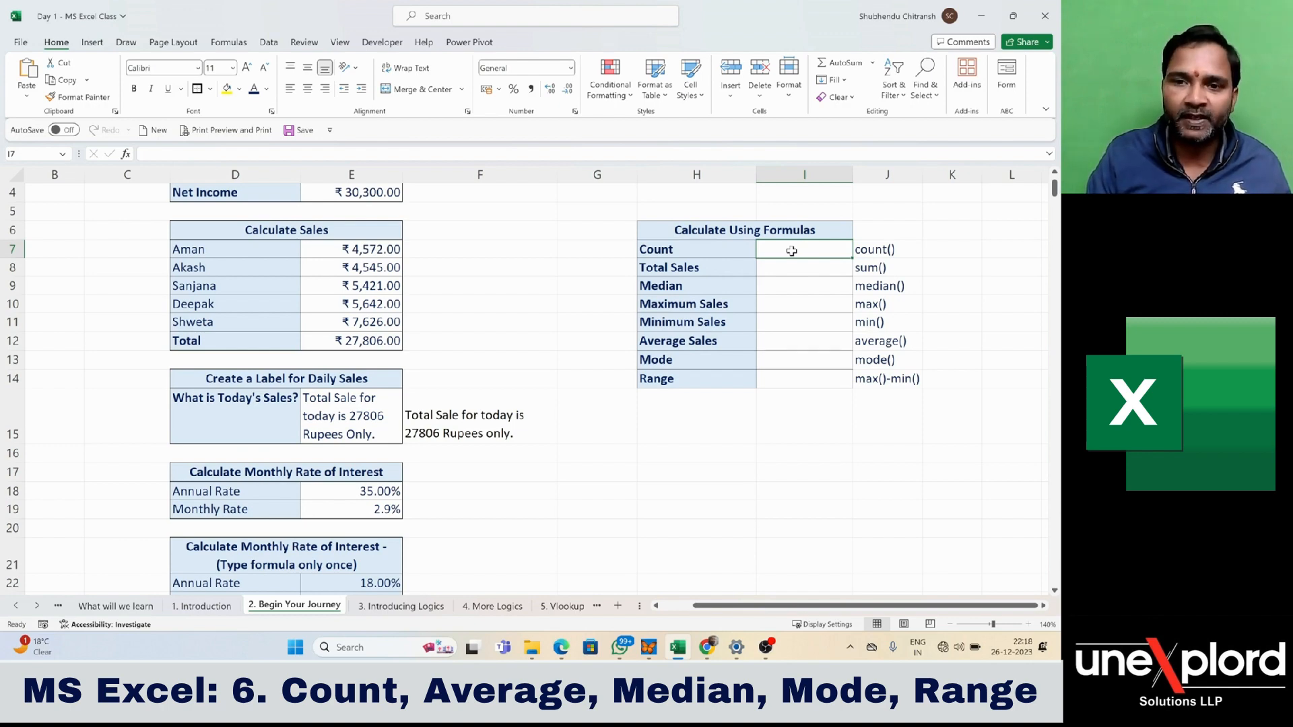
type("=")
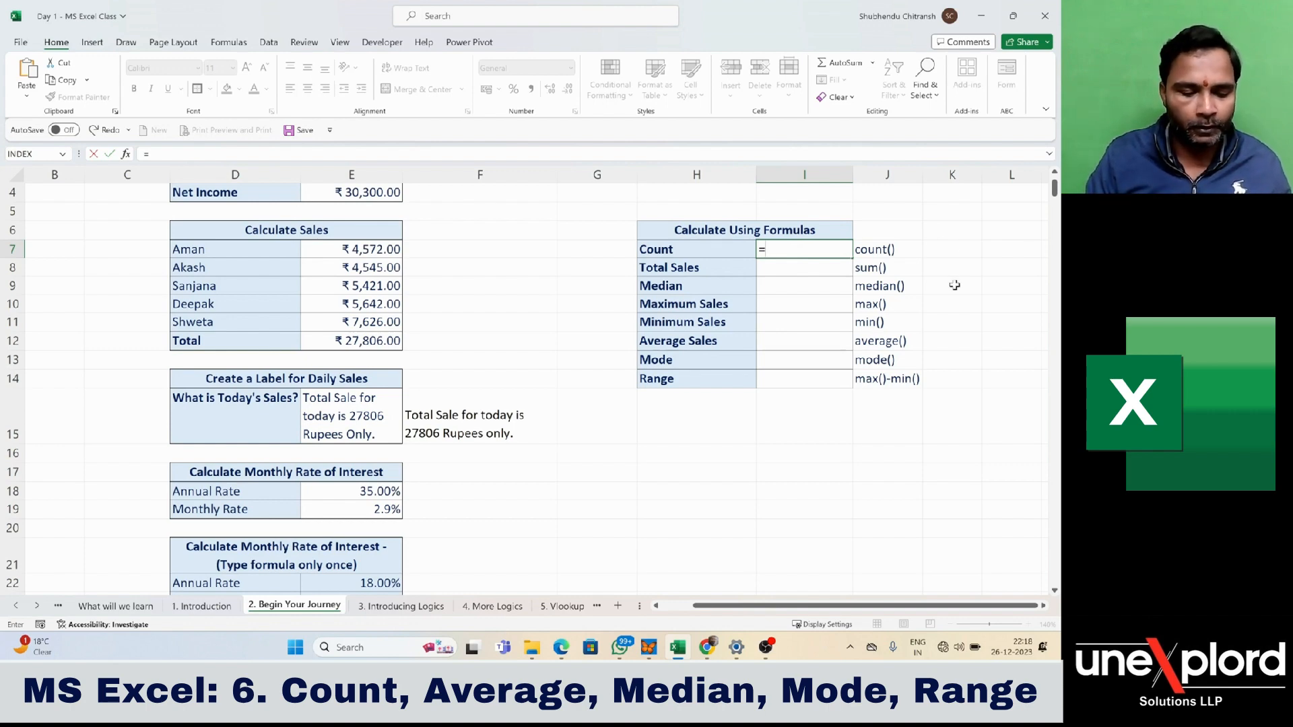
type("count")
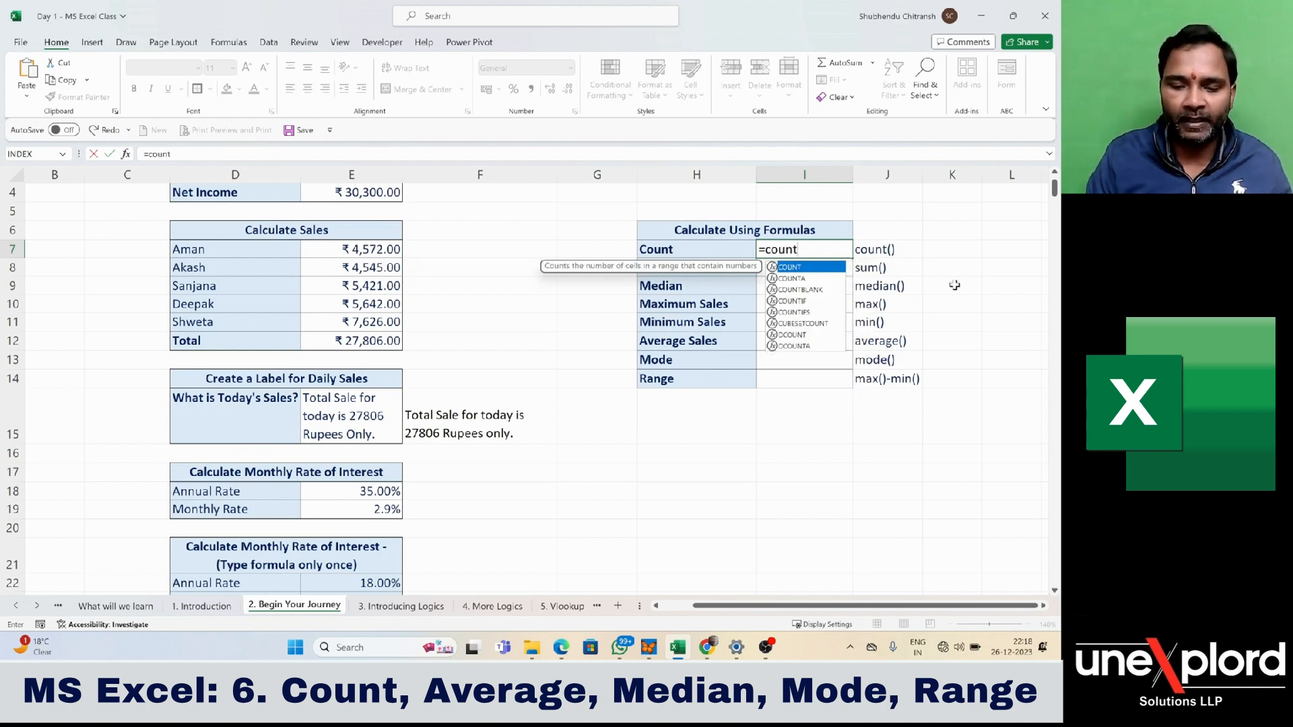
key("BackSpace")
key("BackSpace")
key("BackSpace")
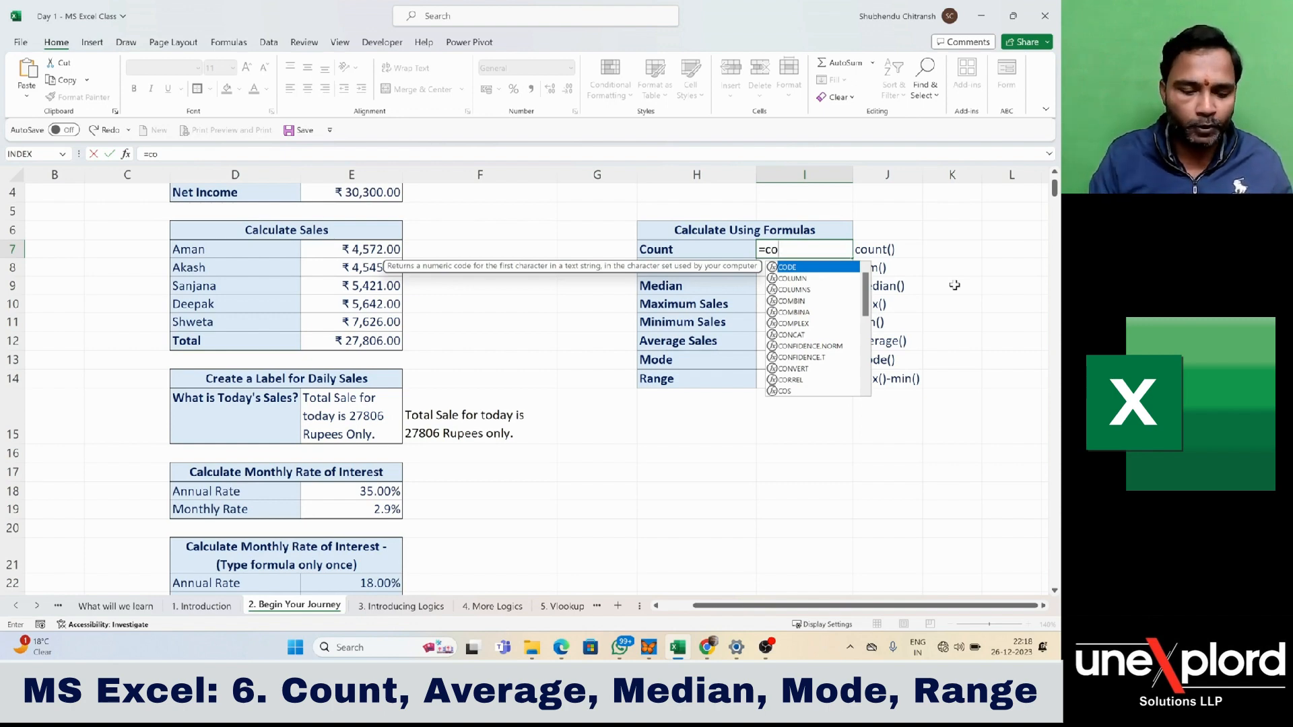
type("u")
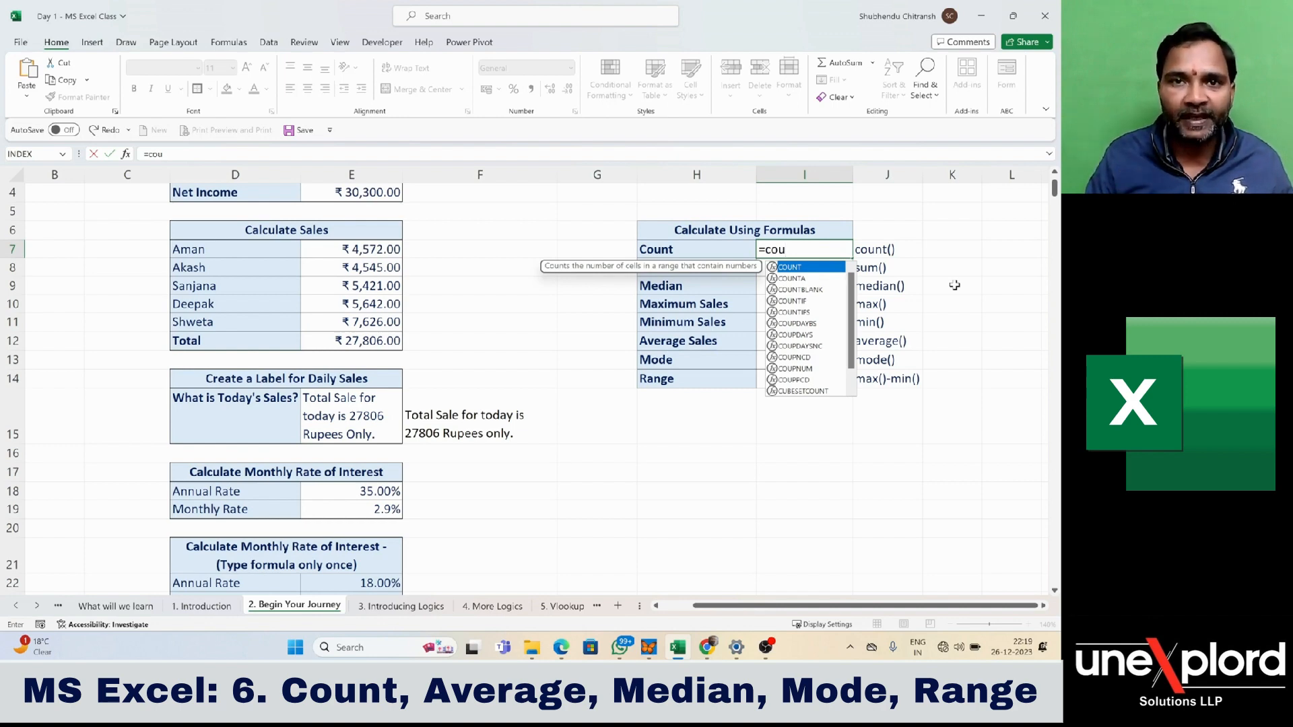
key("Down")
key("Down")
key("Down")
key("Down")
key("Down")
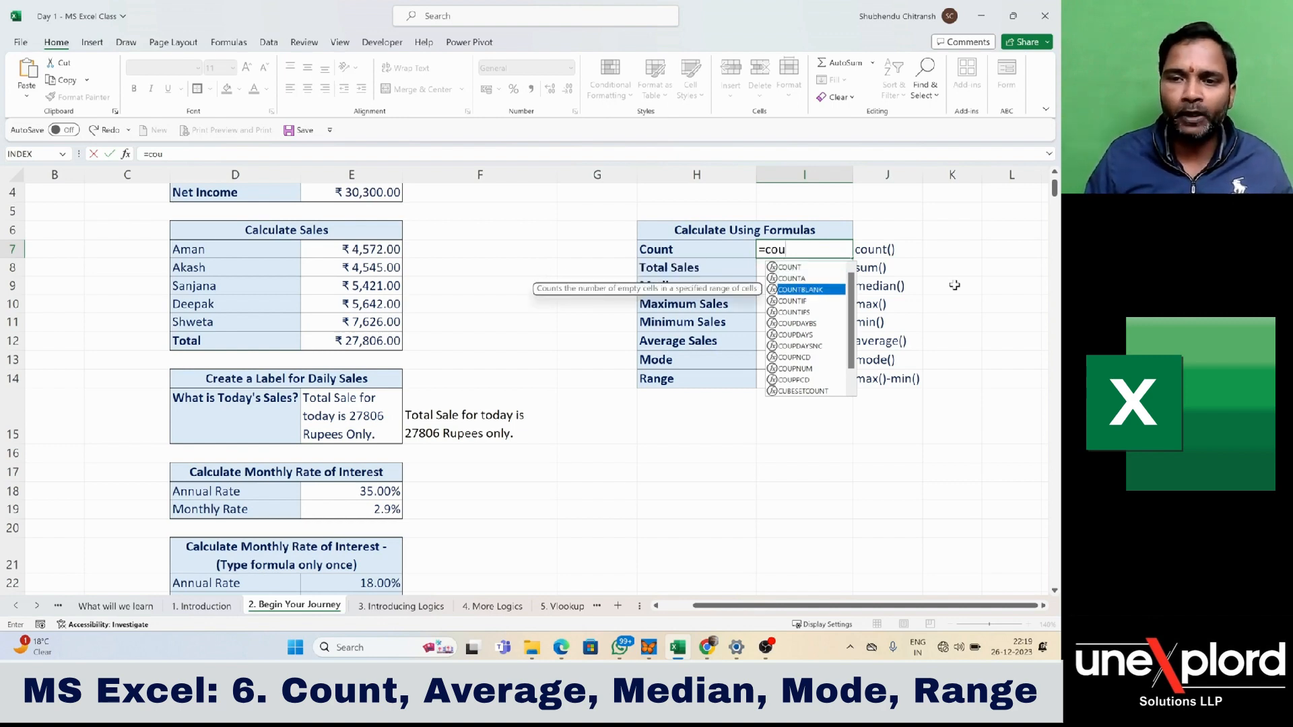
key("Up")
key("Up")
key("Up")
key("Up")
key("Up")
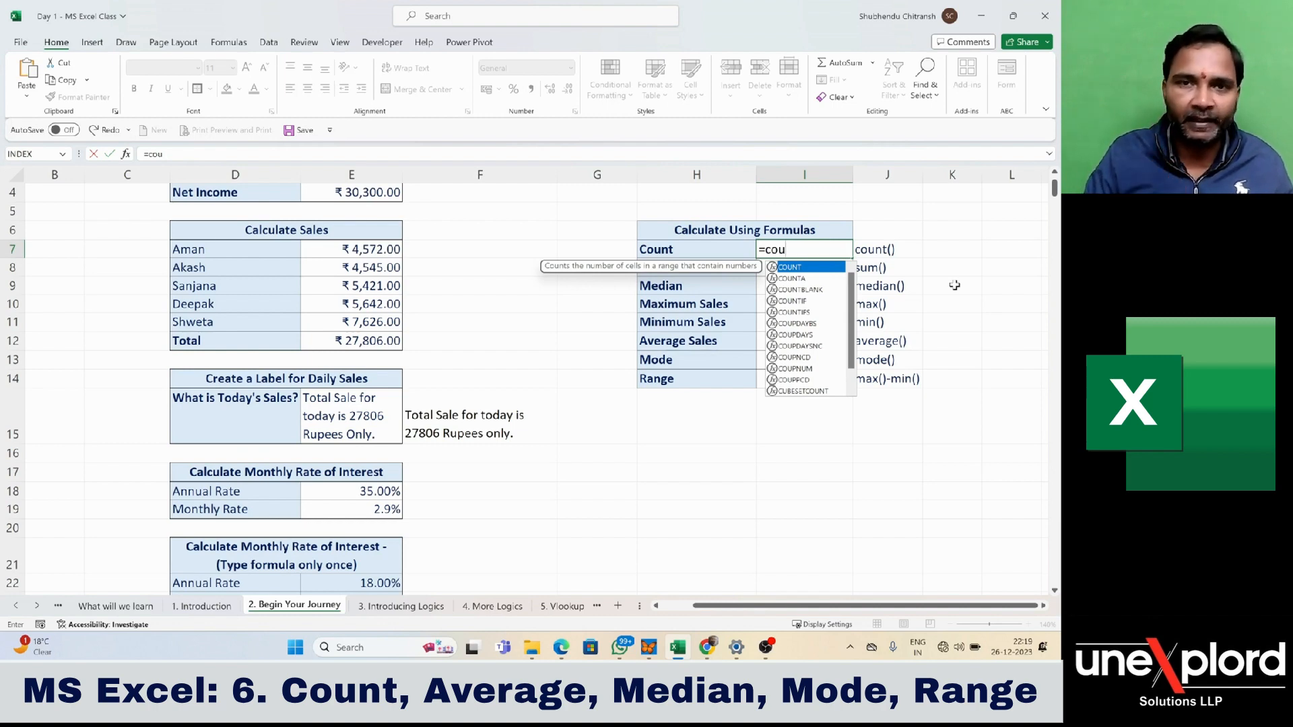
key("Tab")
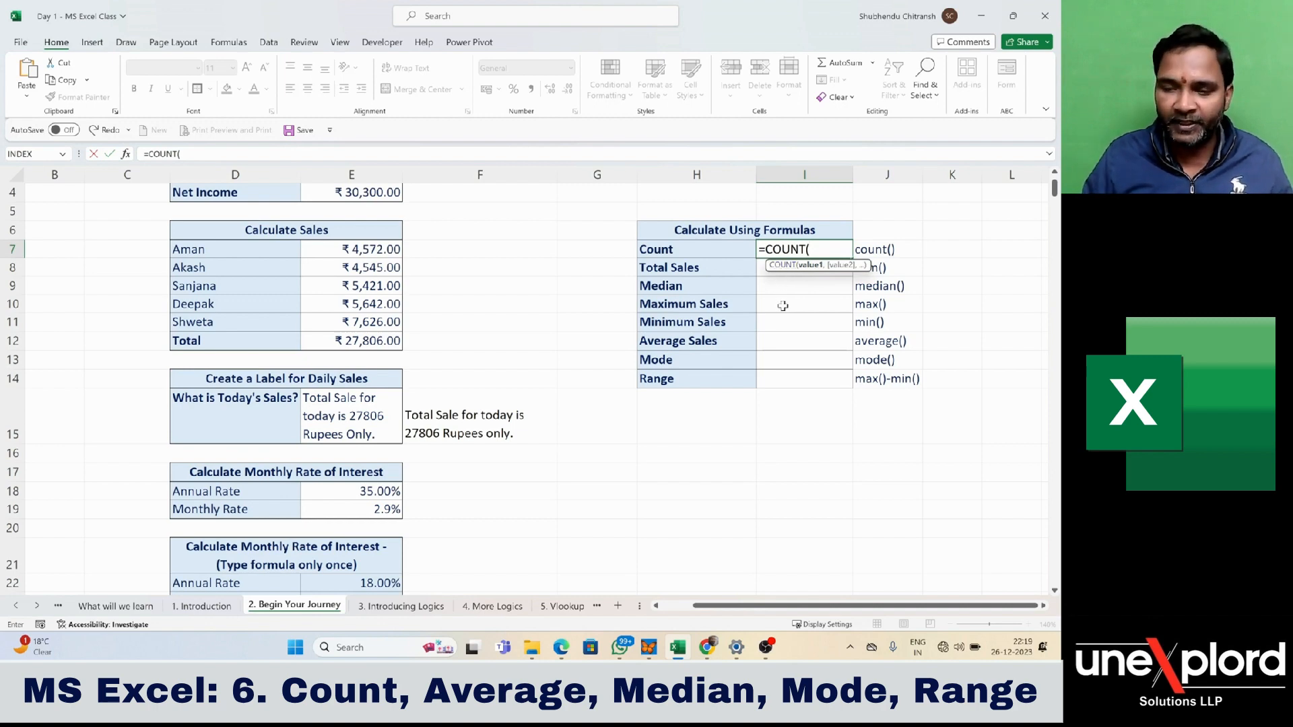
- Point the COUNT argument to cell D57, the first value under Sales in the randomly populated data
key("Down")
key("Down")
key("Down")
key("Down")
key("Down")
key("Down")
key("Down")
key("Down")
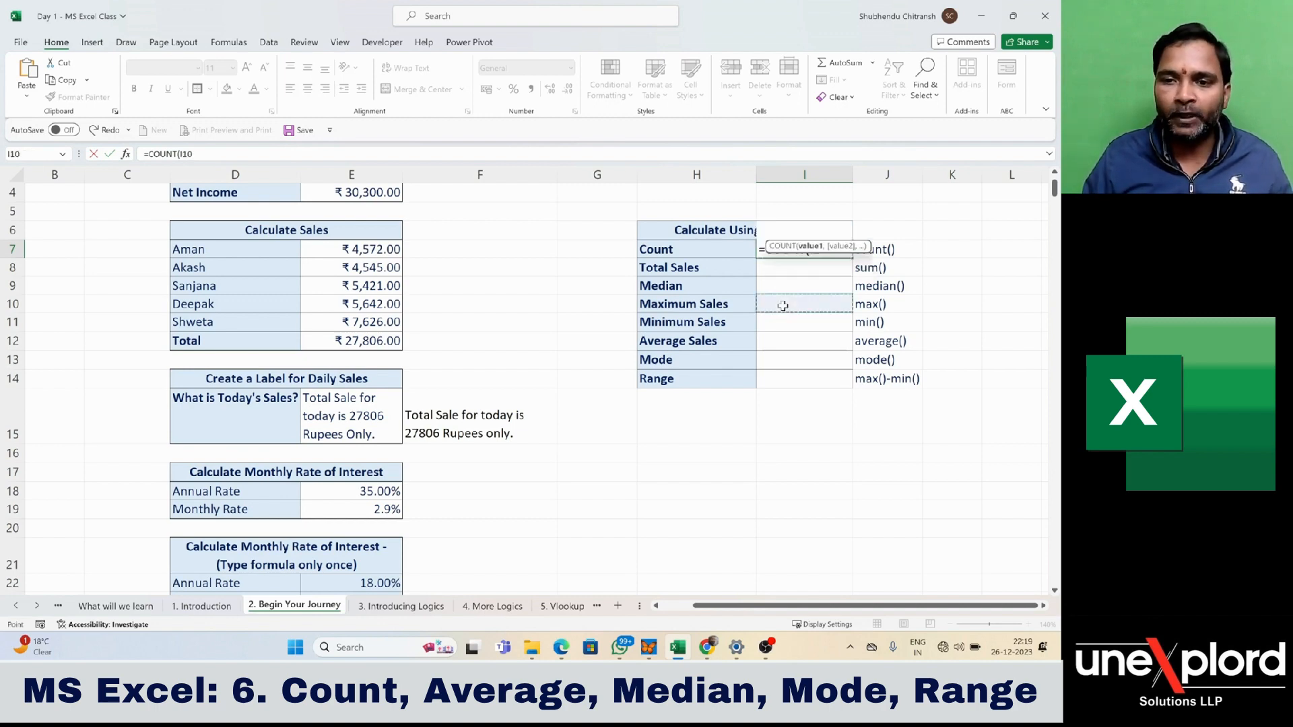
key("Down")
key("Down")
key("Left")
key("Left")
key("Left")
key("Left")
key("Left")
key("Left")
key("Left")
key("Left")
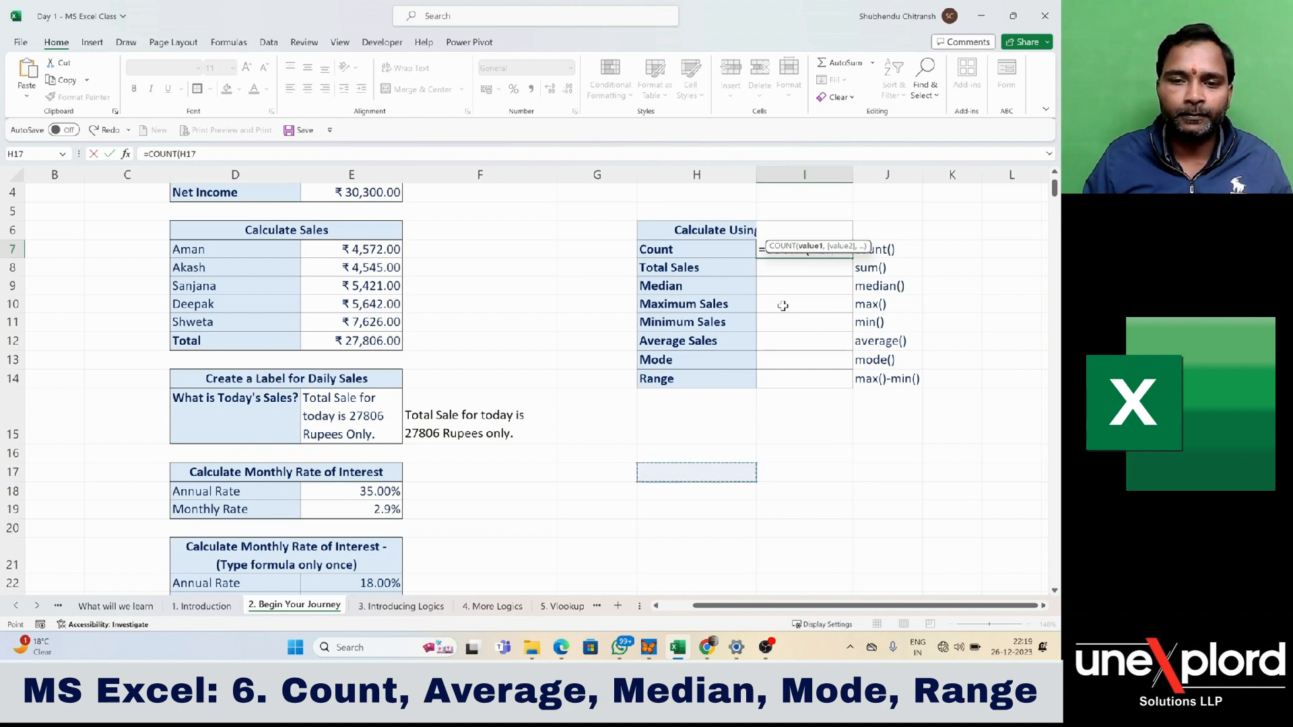
key("Right")
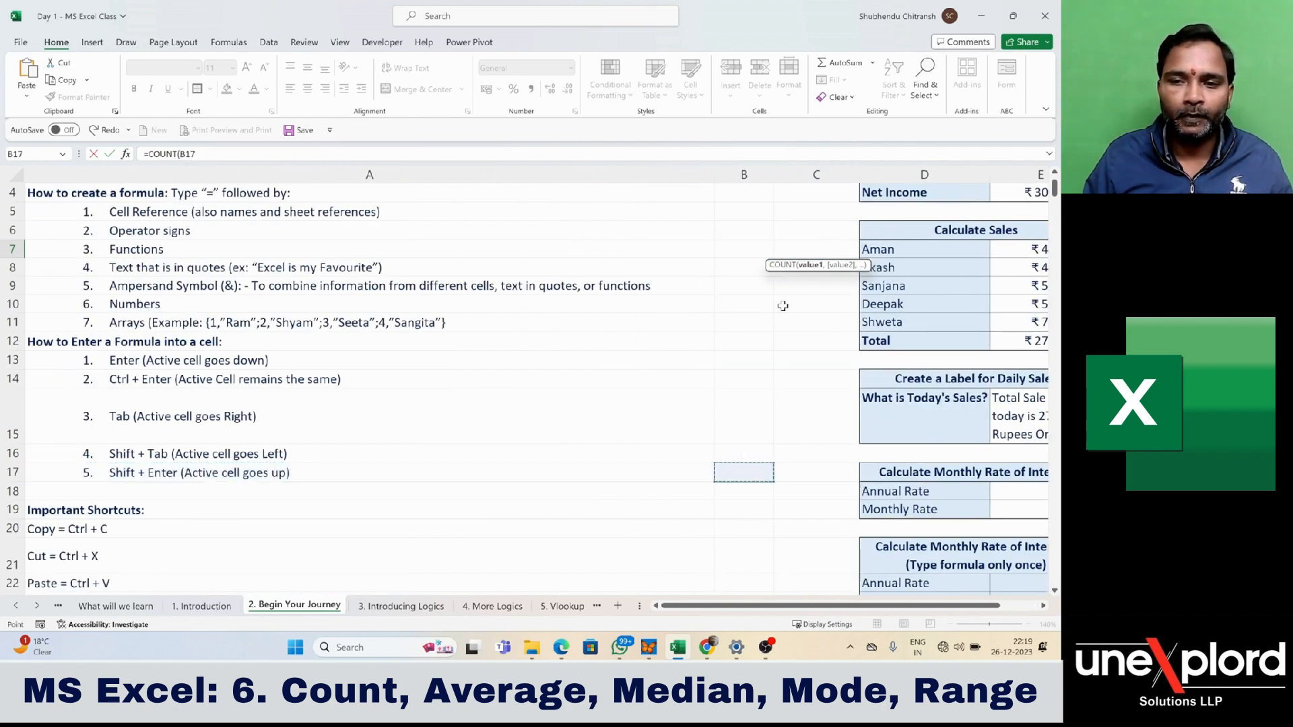
key("Right")
key("ctrl+Down")
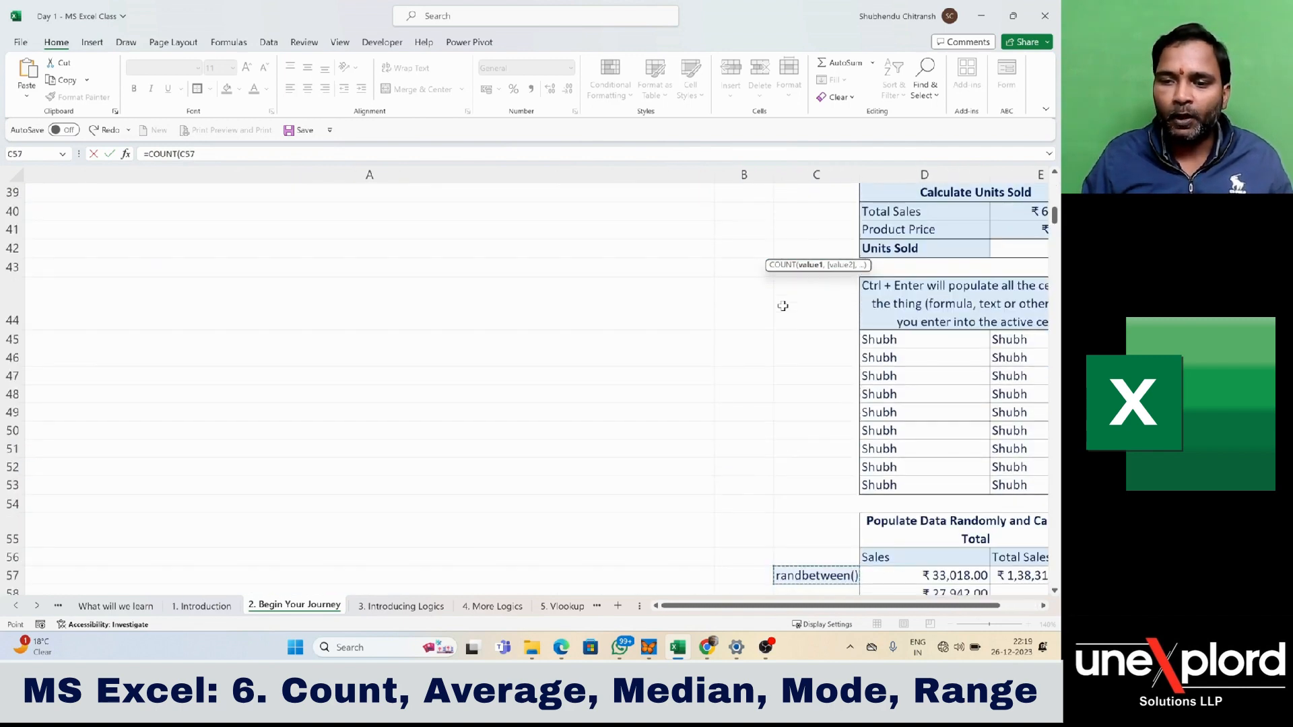
key("Right")
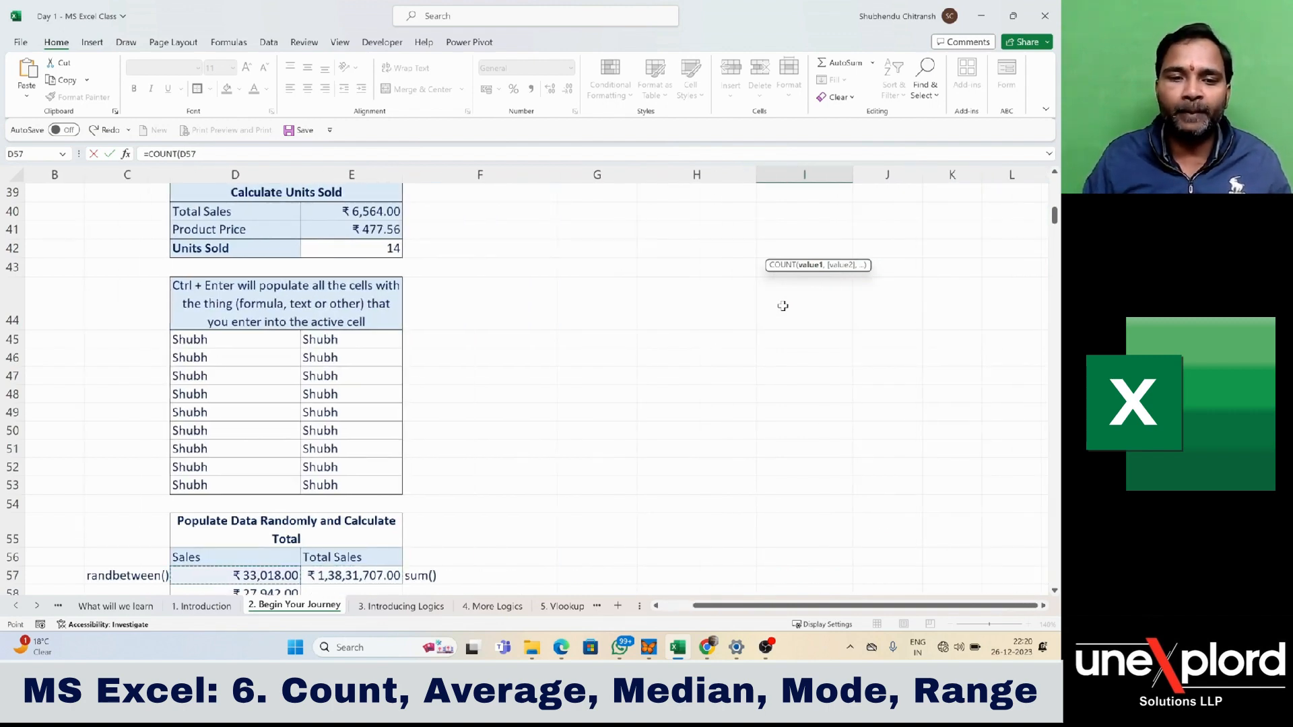
- Look through the Sales values below D57 and return the formula reference to D57
key("Down")
key("Down")
key("Down")
key("Down")
key("Down")
key("Down")
key("Down")
key("Down")
key("Down")
key("Down")
key("Down")
key("Down")
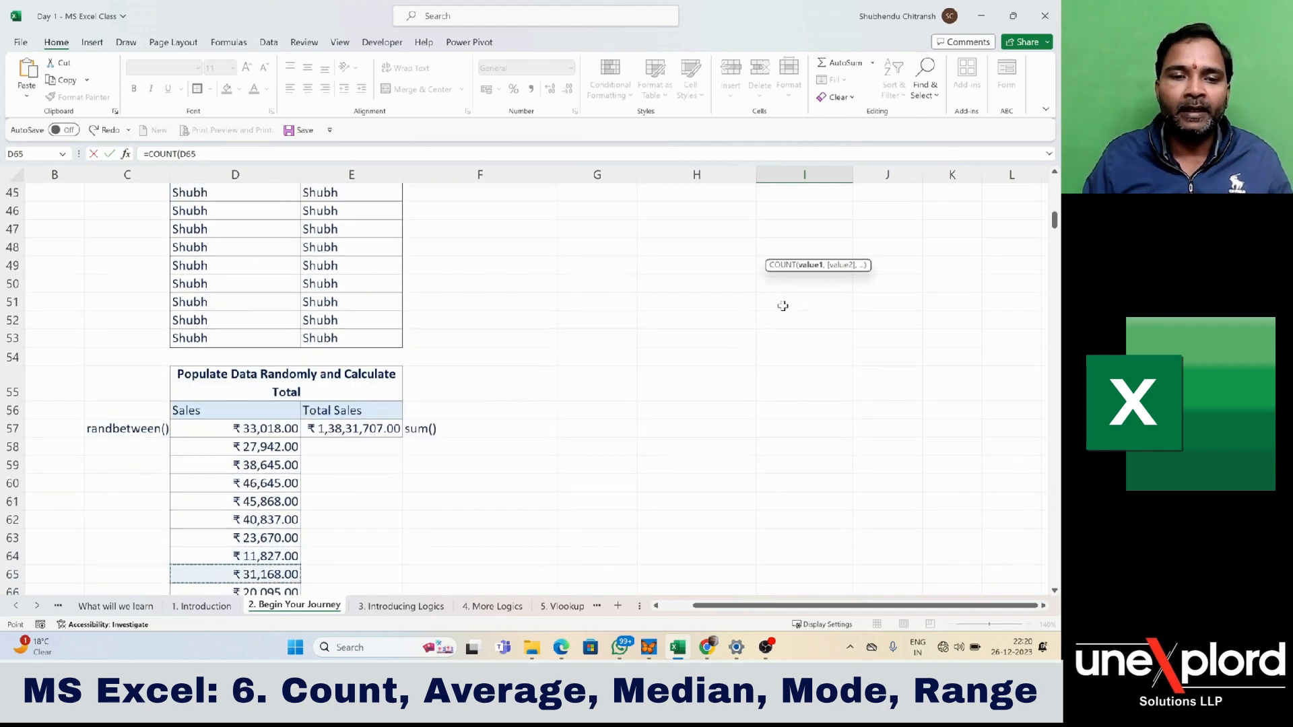
key("Down")
key("Down")
key("Down")
key("Down")
key("Down")
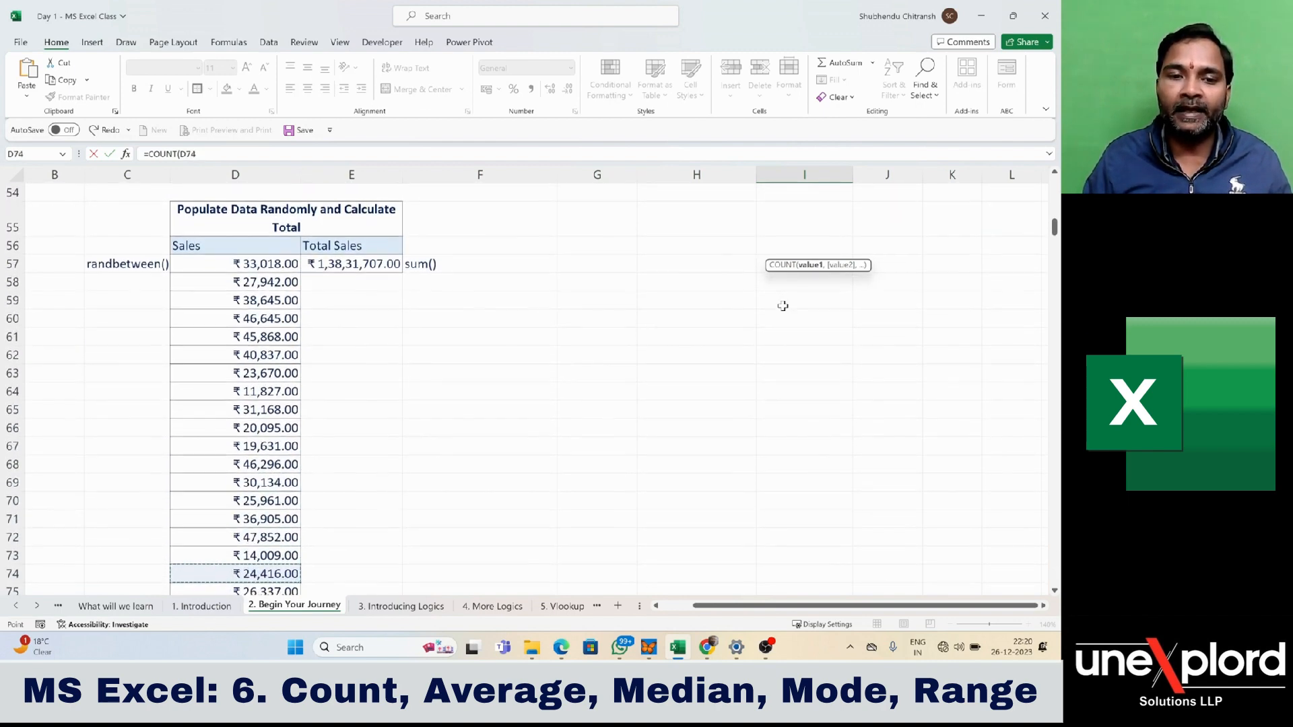
key("Up")
key("Up")
key("Up")
key("Up")
key("Up")
key("Up")
key("Up")
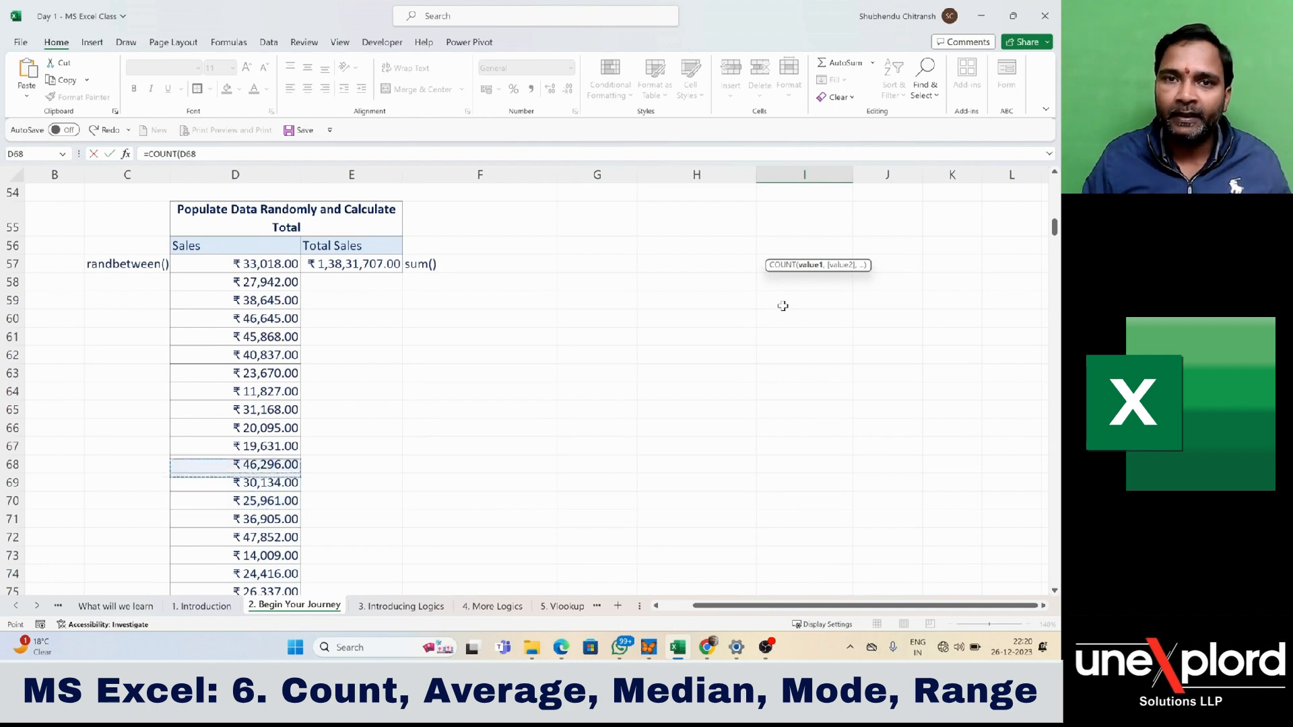
key("Up")
key("Up")
key("Up")
key("Up")
key("Up")
key("Up")
key("Up")
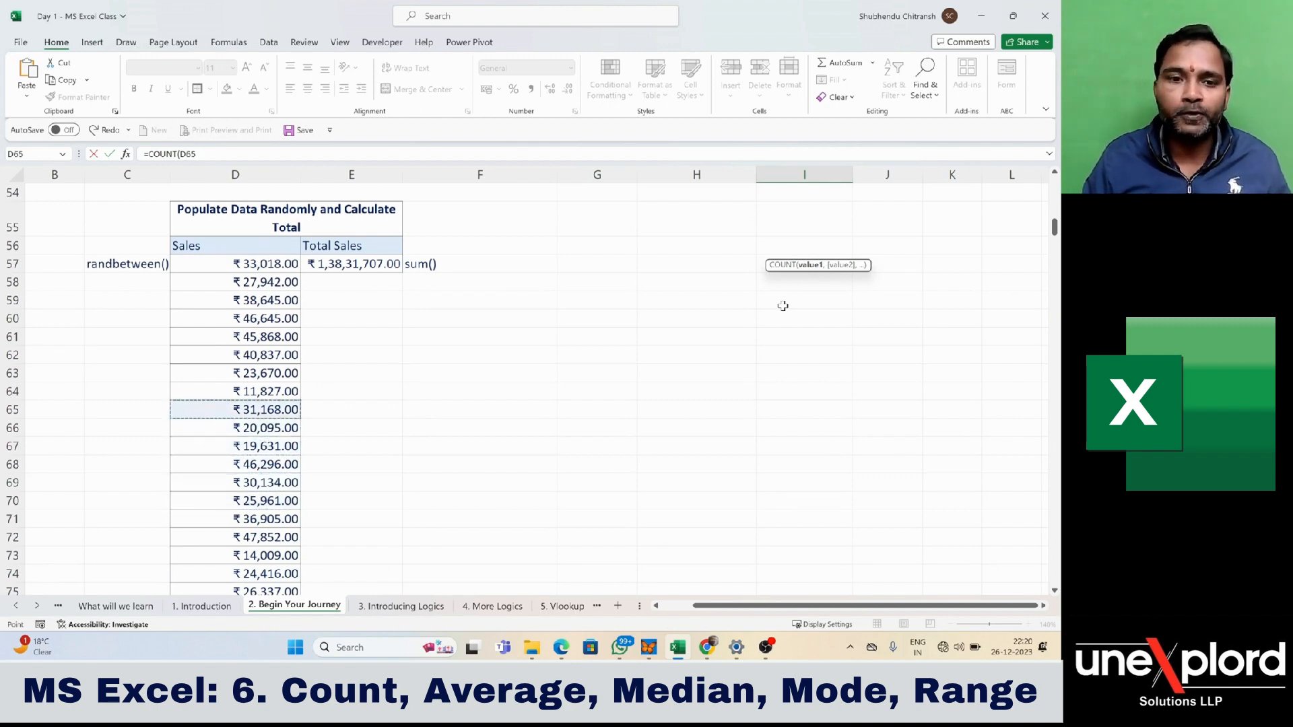
key("Up")
key("Up")
key("Up")
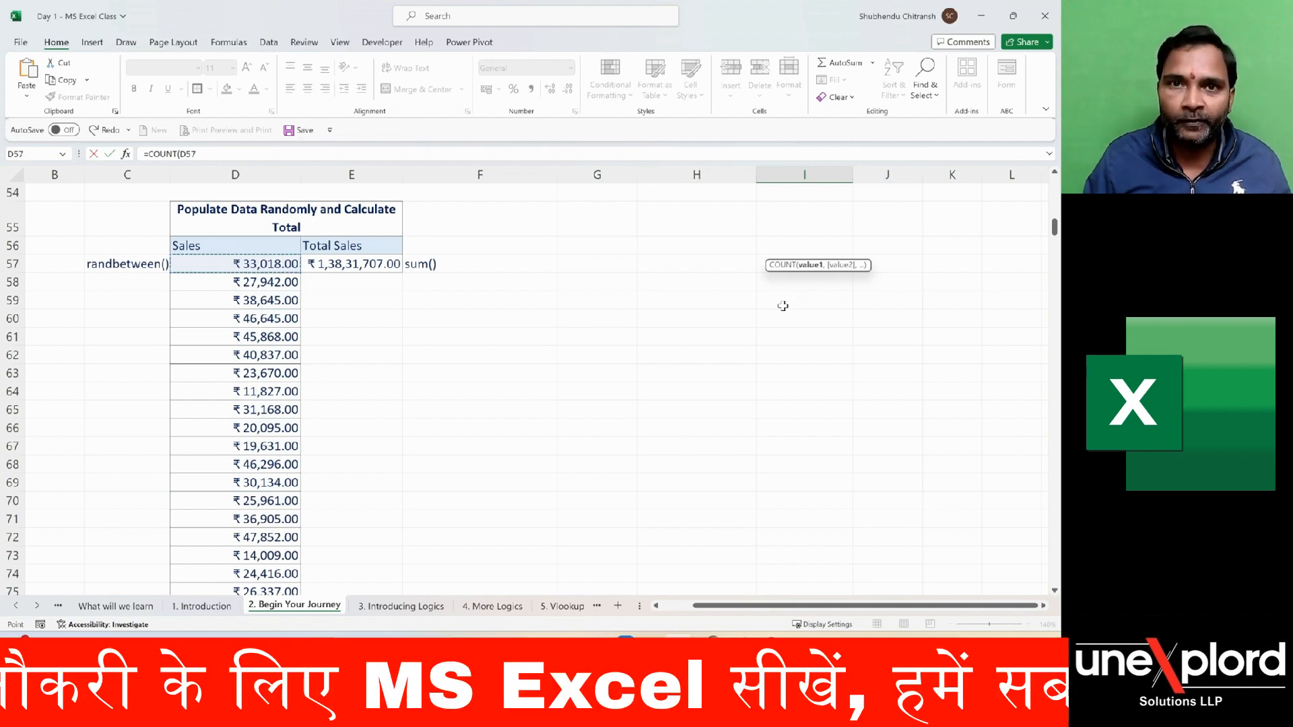
- Extend the COUNT range through the last Sales value as D57:D520, close the parenthesis and enter the formula
key("ctrl+shift+Down")
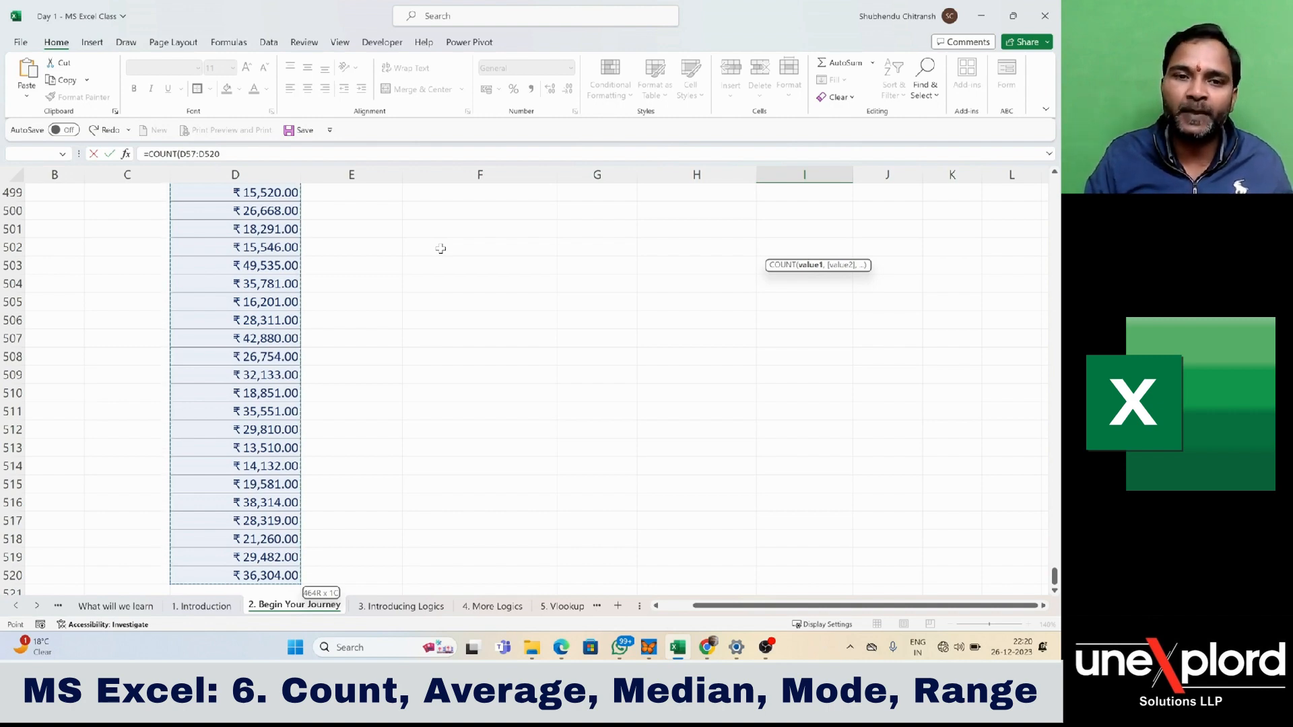
key("ctrl+BackSpace")
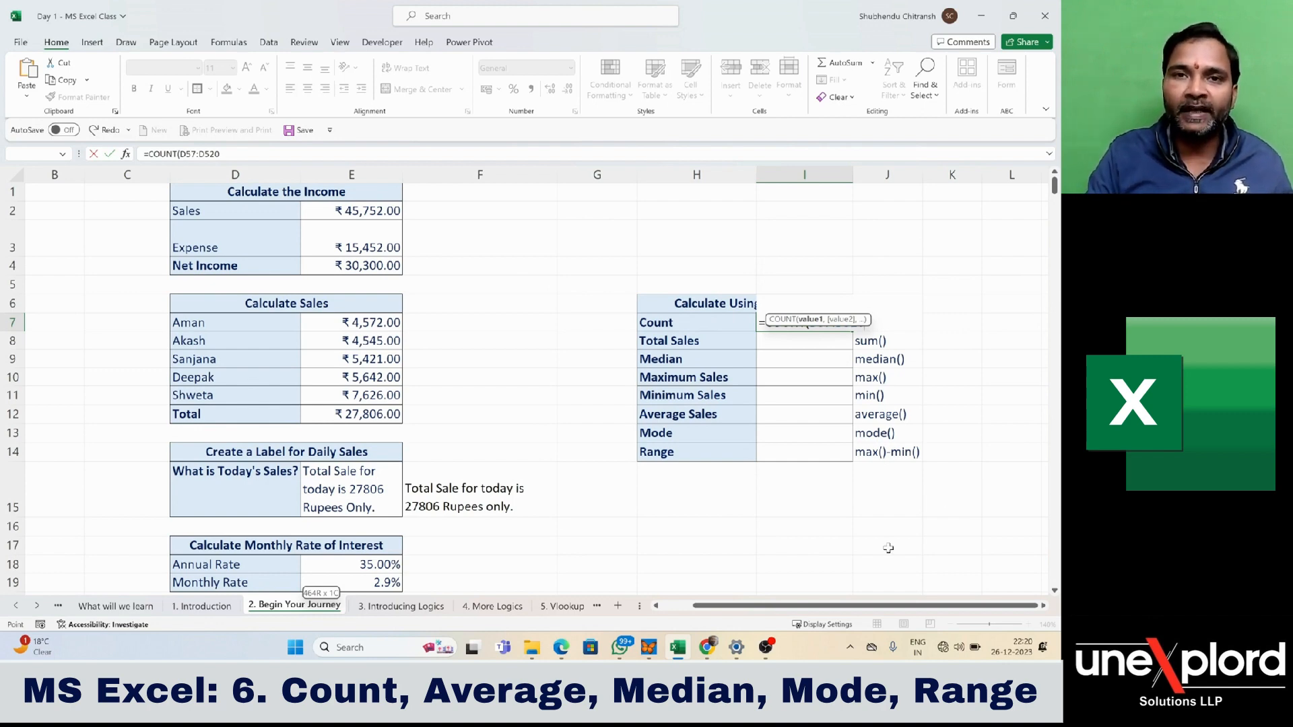
type(")")
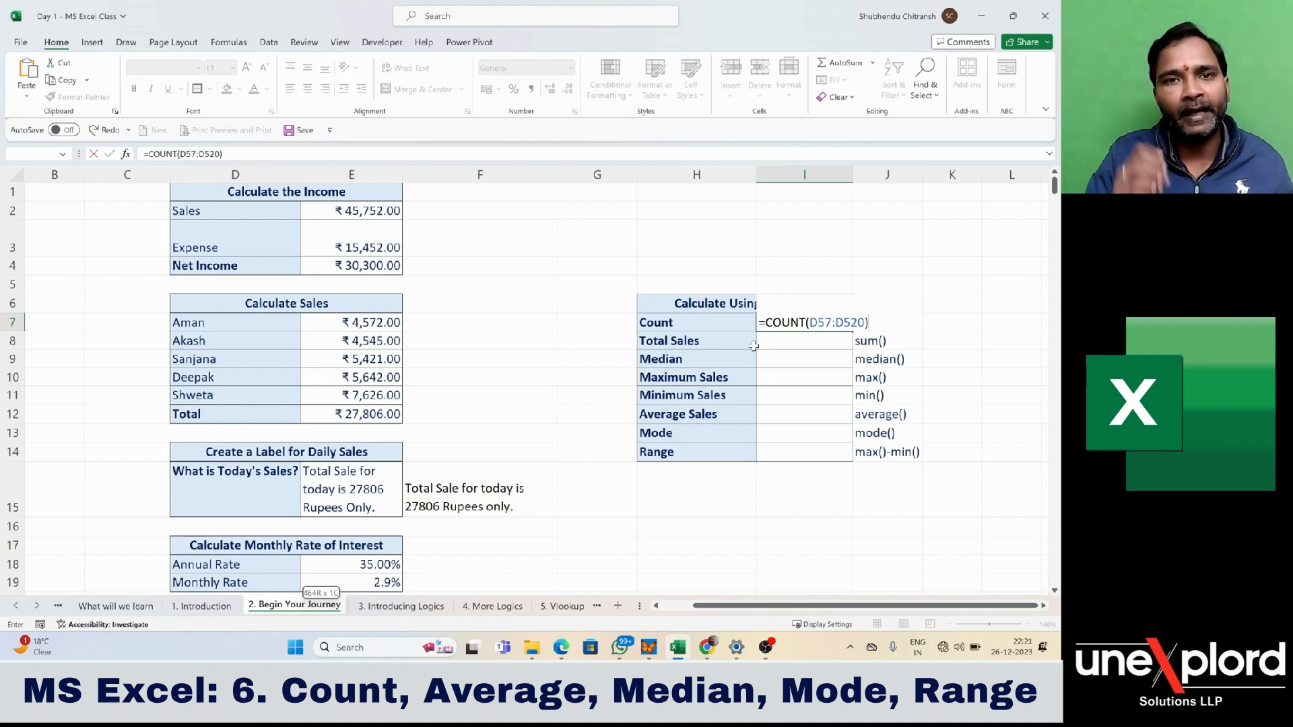
key("Return")
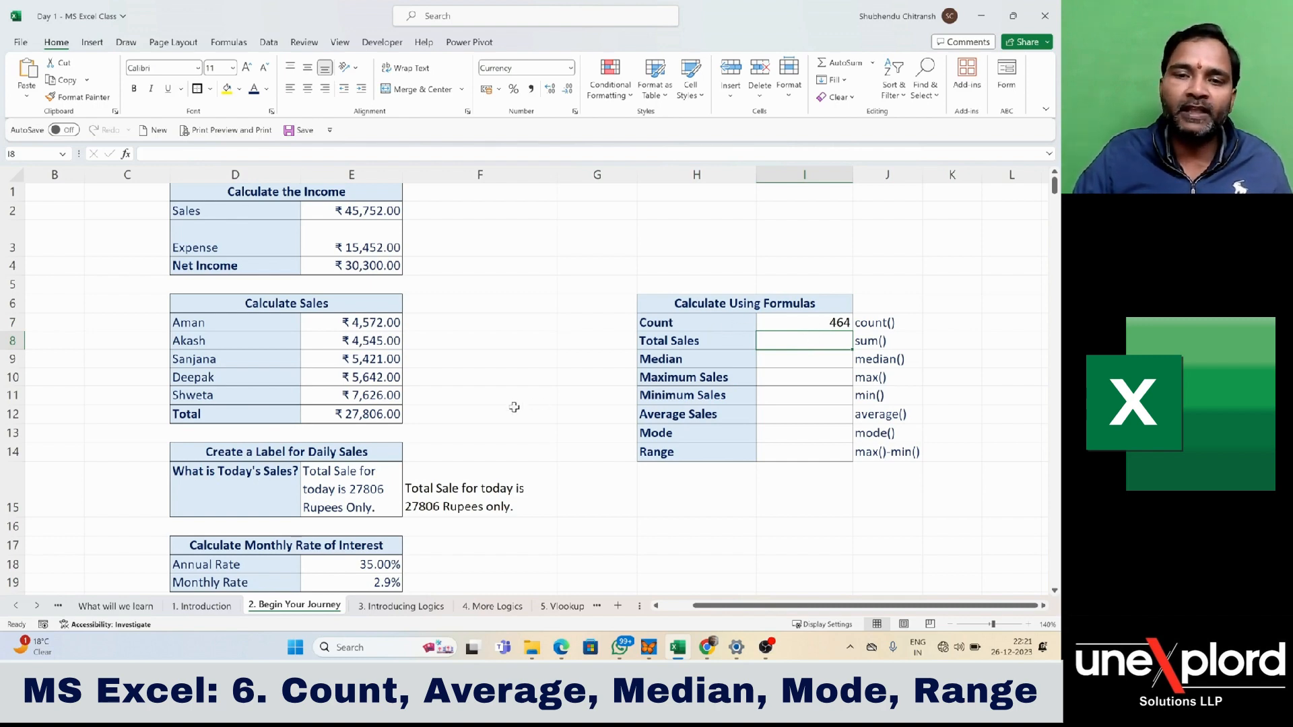
scroll(485, 411, "down", 8)
scroll(485, 411, "down", 13)
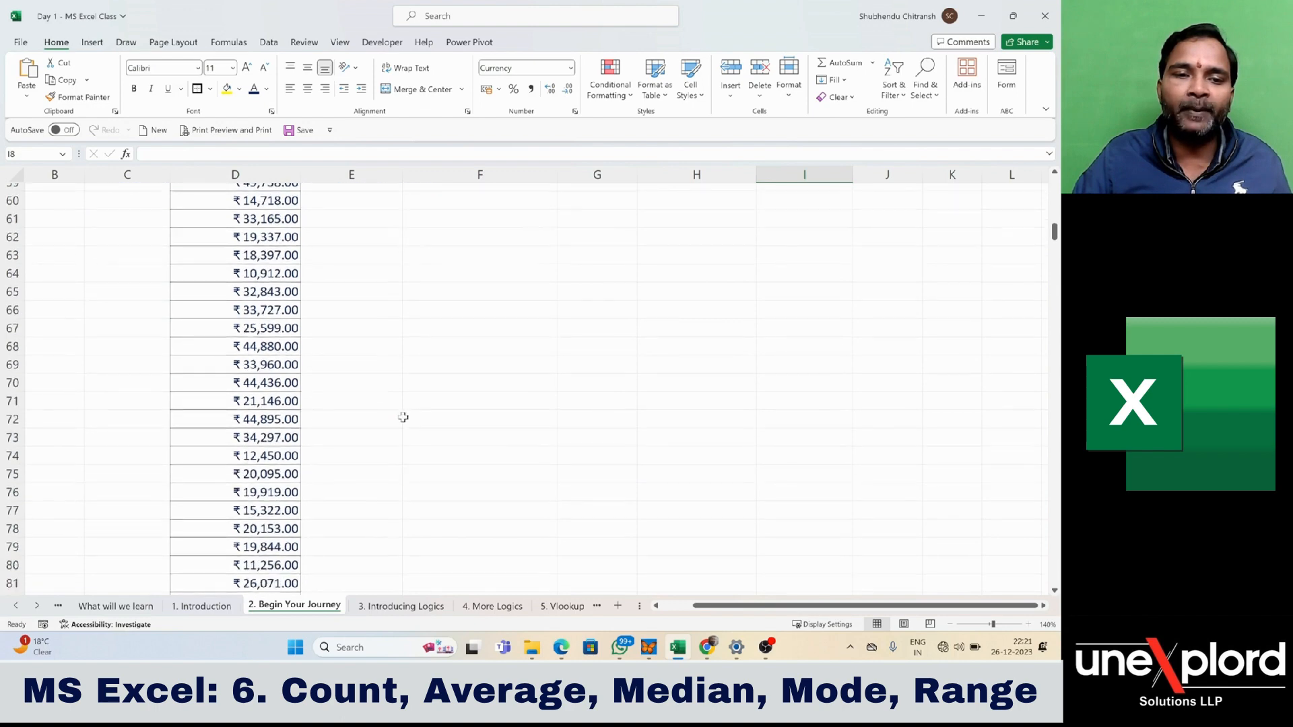
scroll(288, 328, "down", 6)
scroll(270, 338, "up", 20)
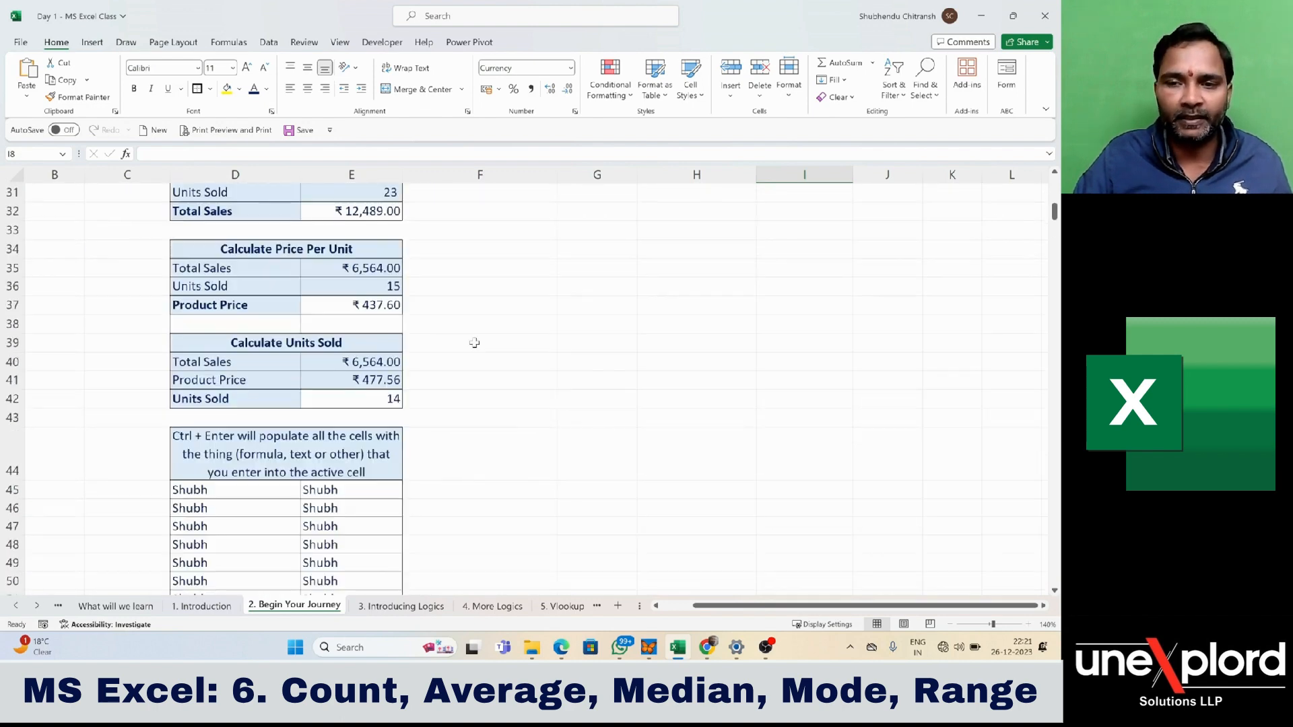
scroll(555, 347, "up", 6)
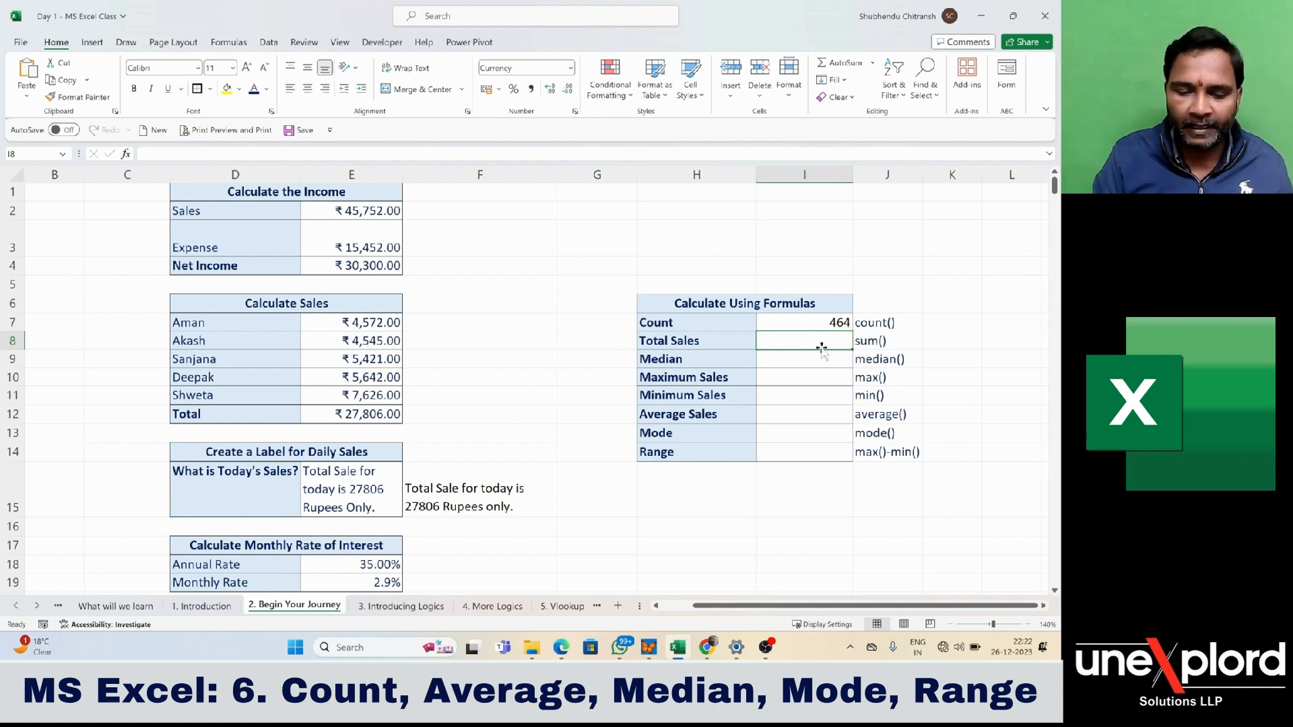
- Enter =SUM(D57:D520) in cell I8 beside Total Sales, and widen column I slightly so that the full total fits
type("=")
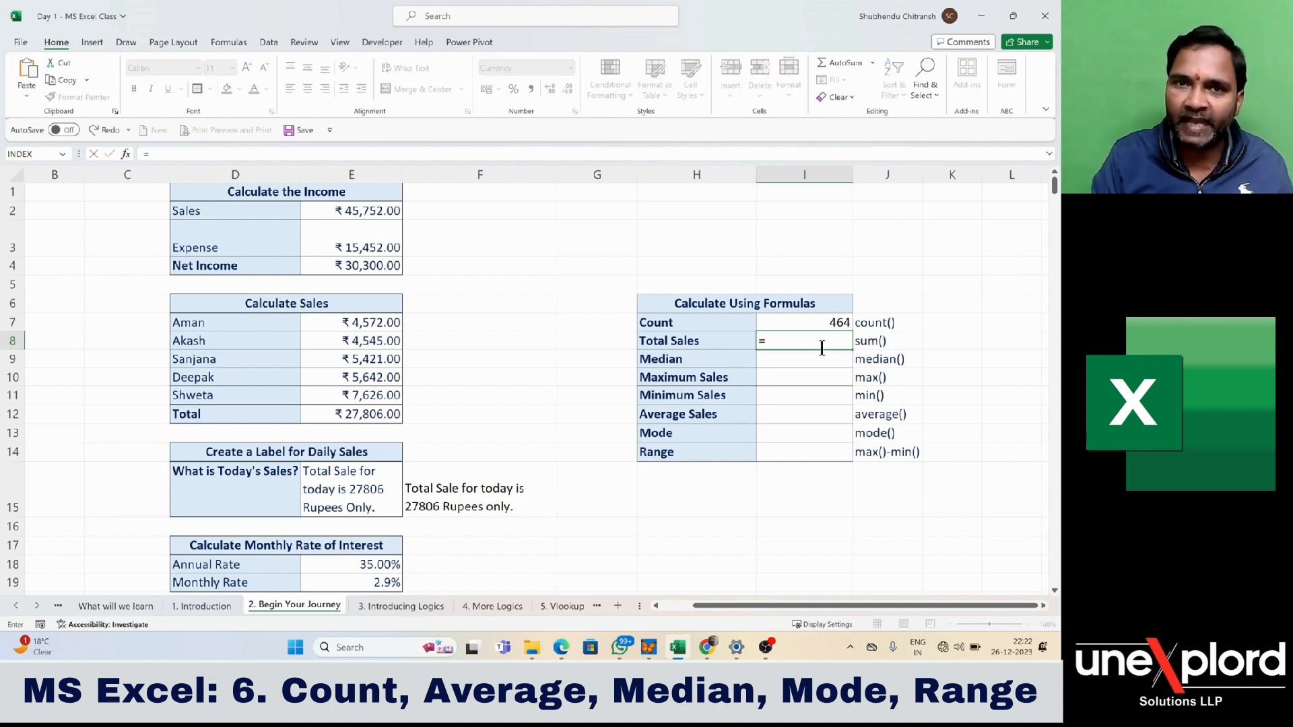
type("sum")
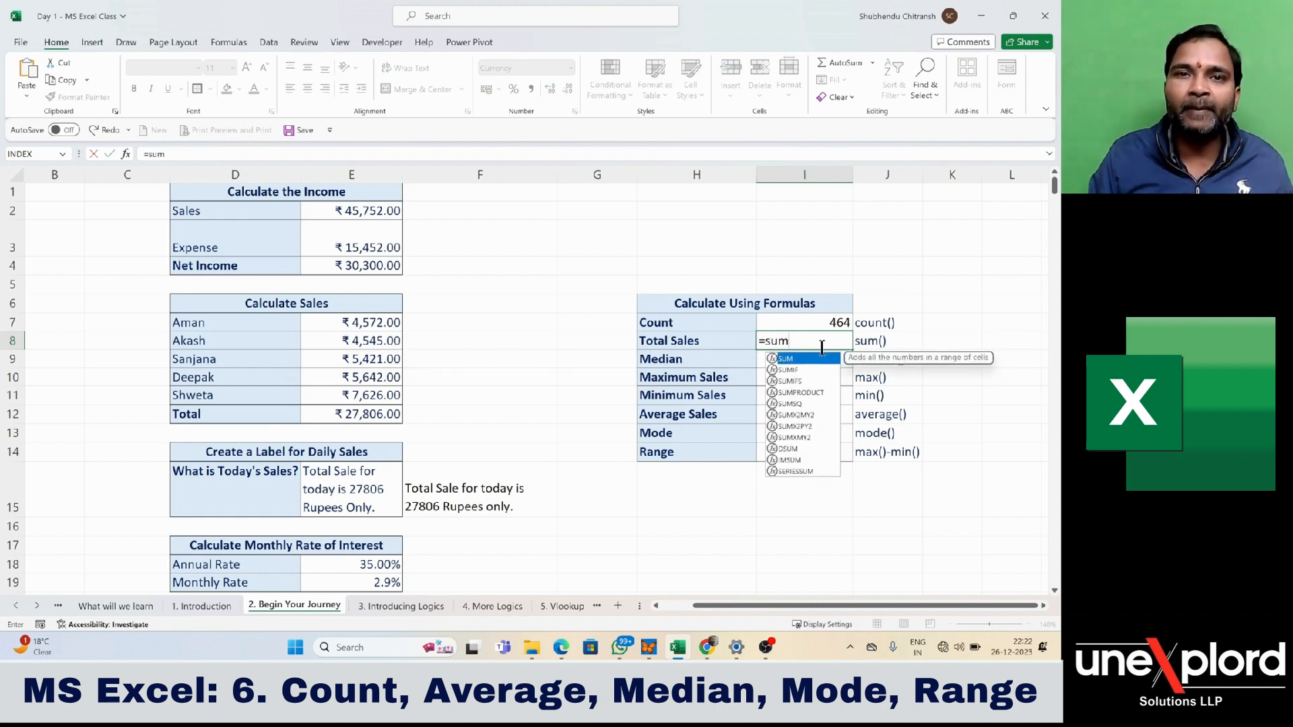
key("Tab")
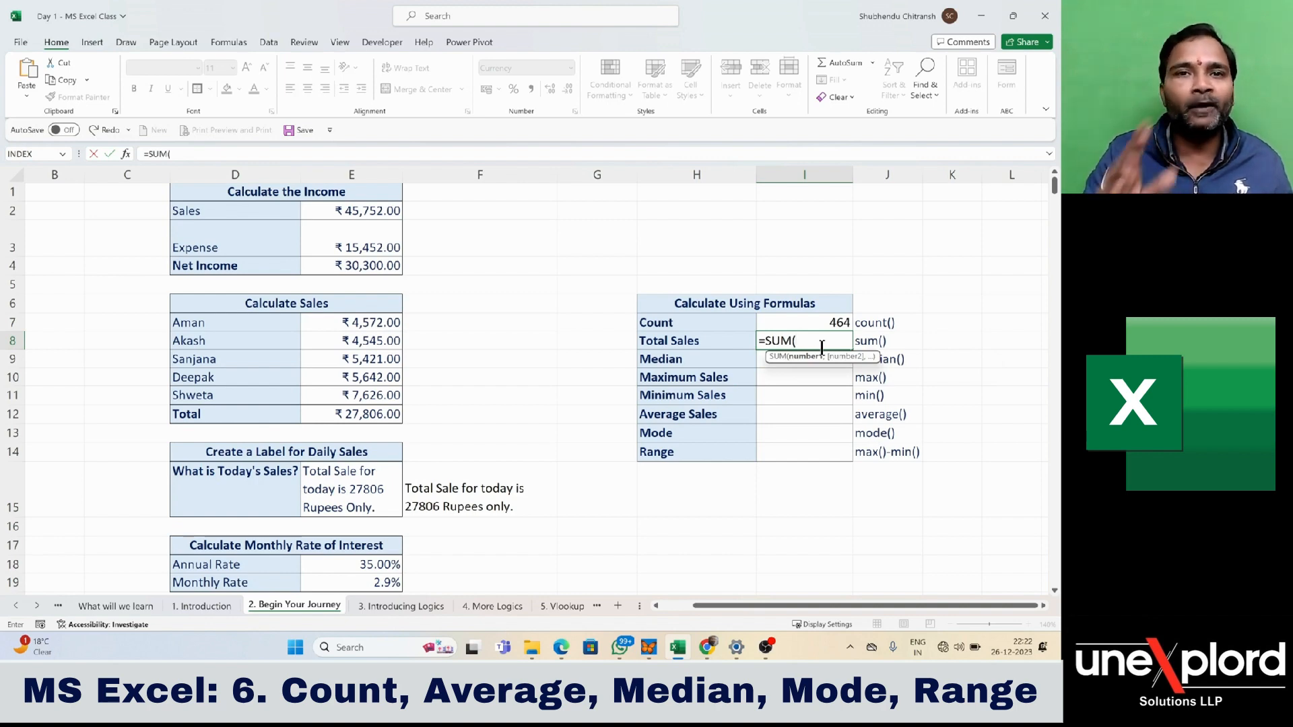
key("Left")
key("Left")
key("Left")
key("Left")
key("Left")
key("Left")
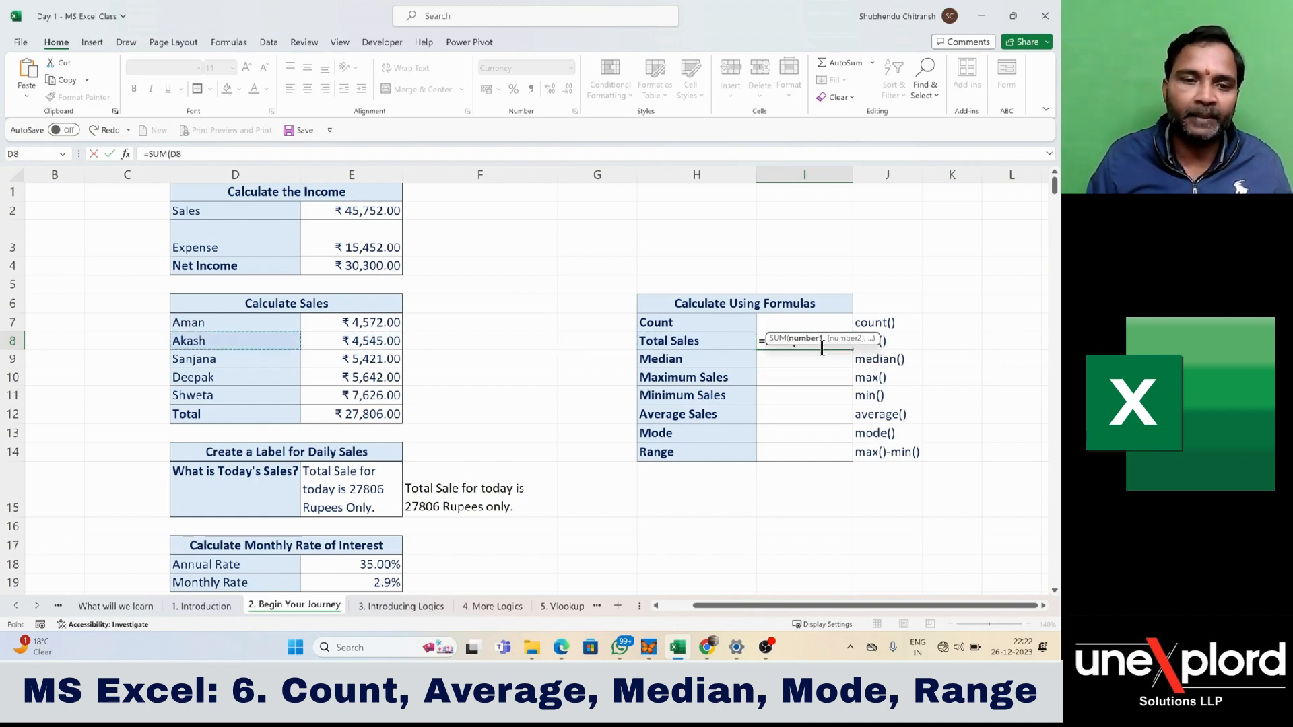
key("ctrl+Down")
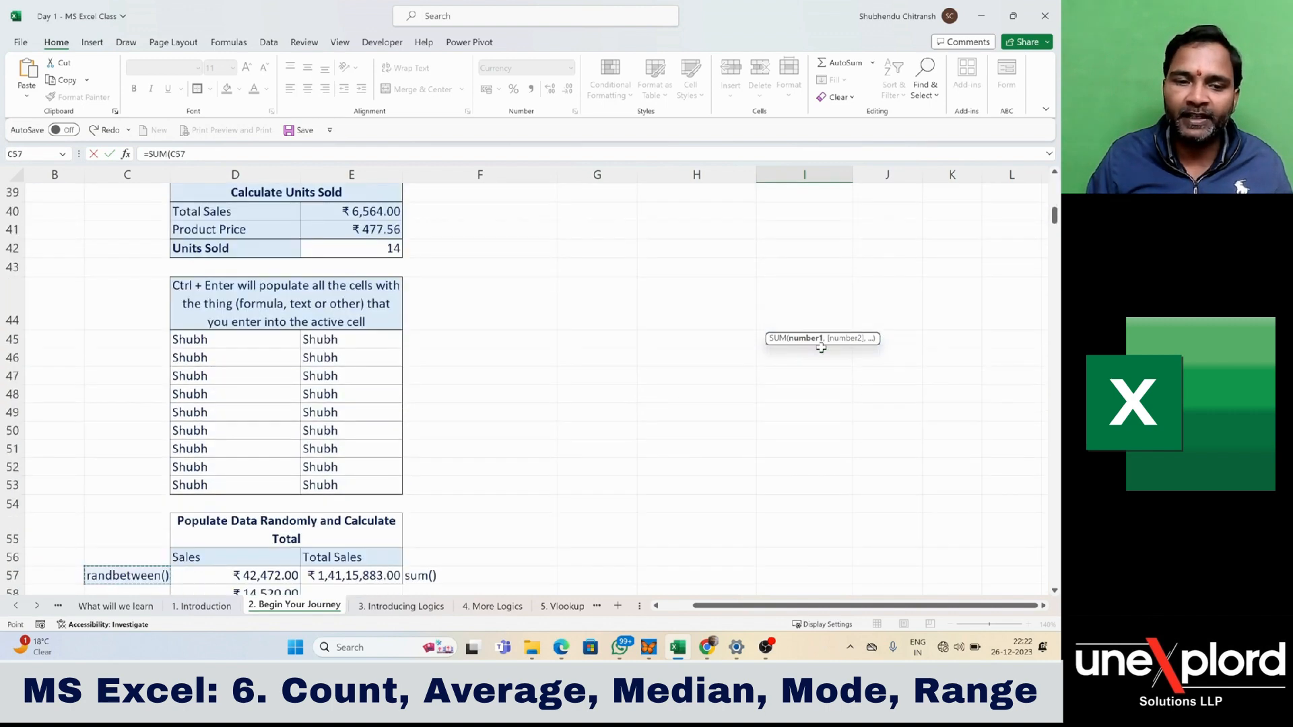
key("Right")
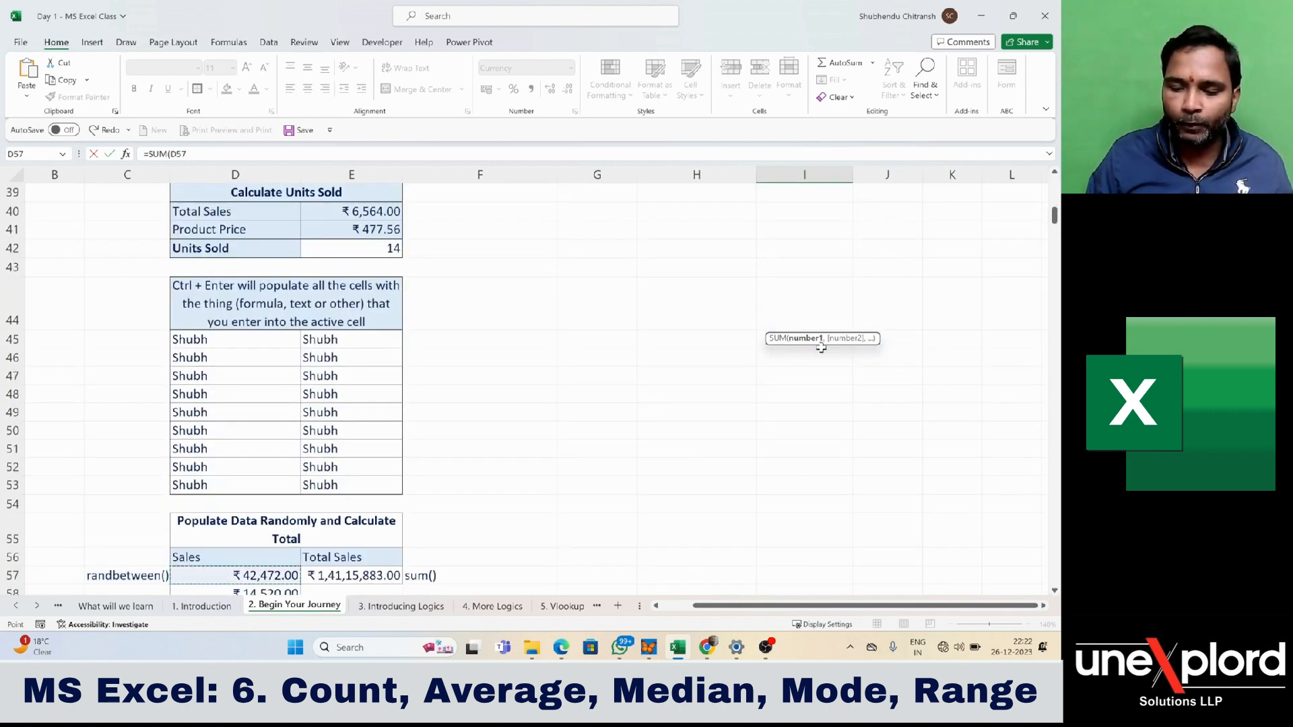
key("ctrl+shift+Down")
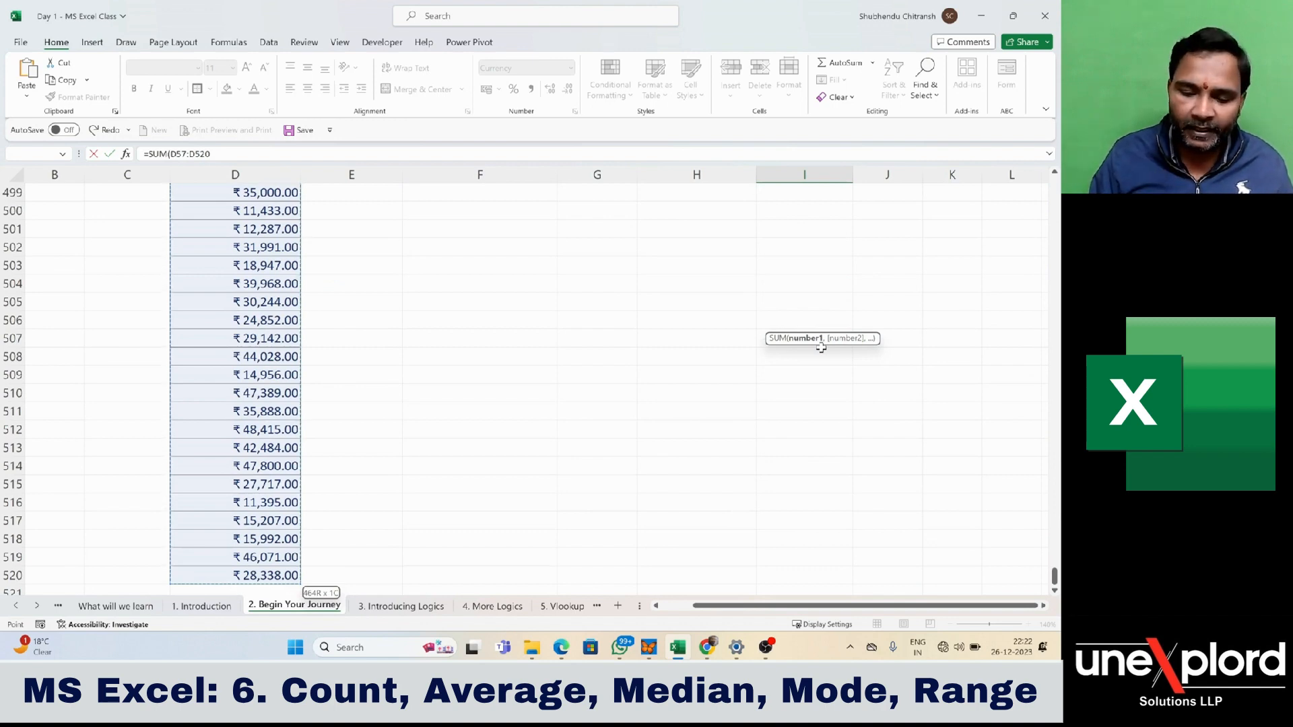
key("ctrl+BackSpace")
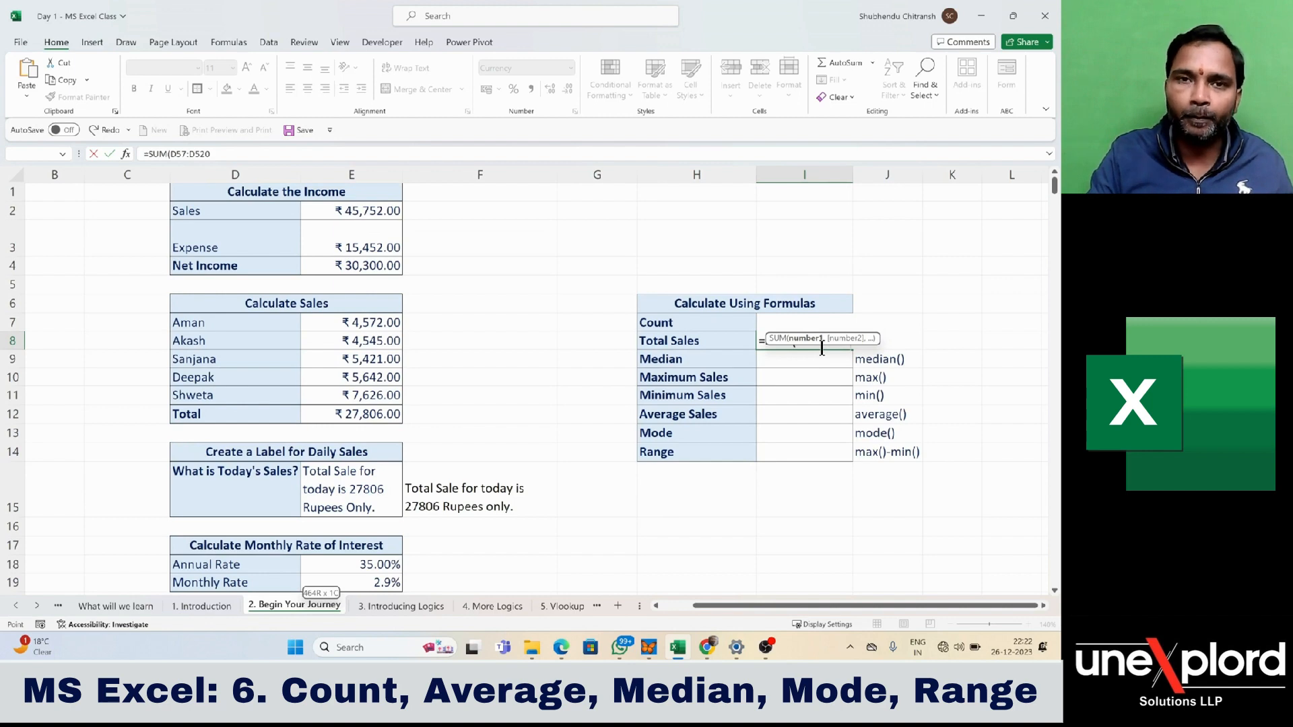
type(")")
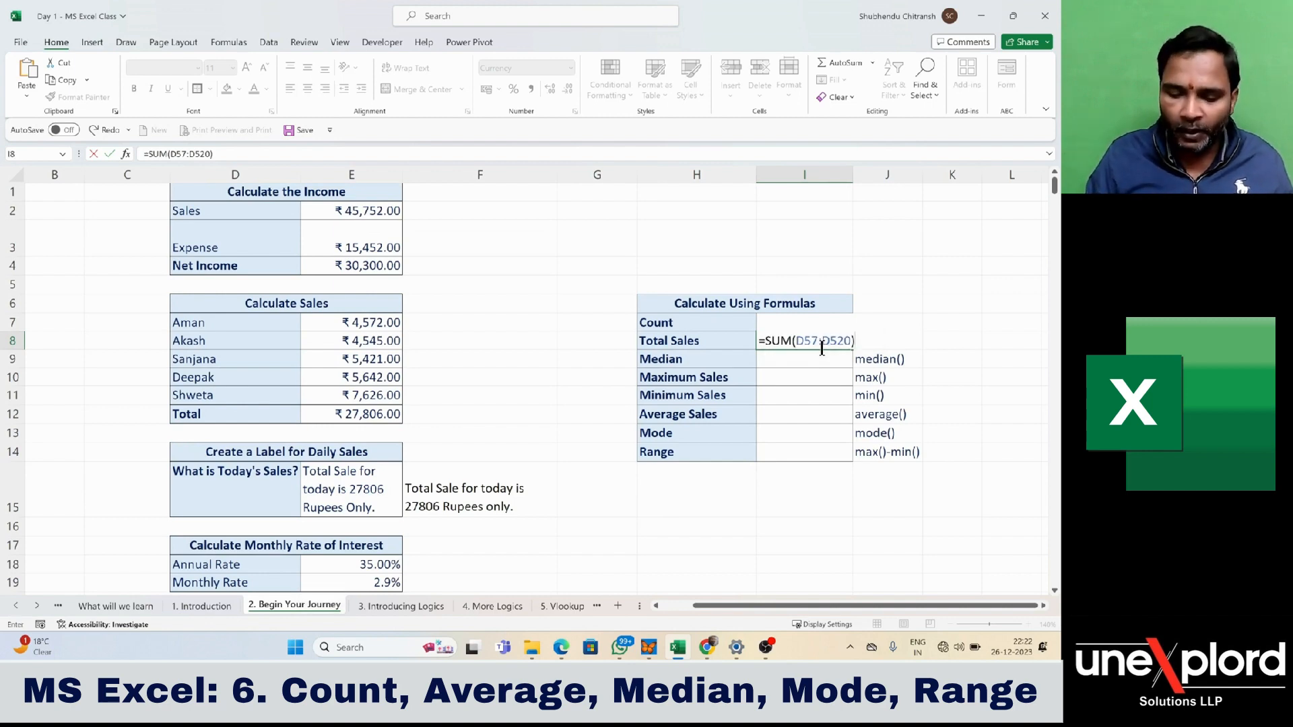
key("Return")
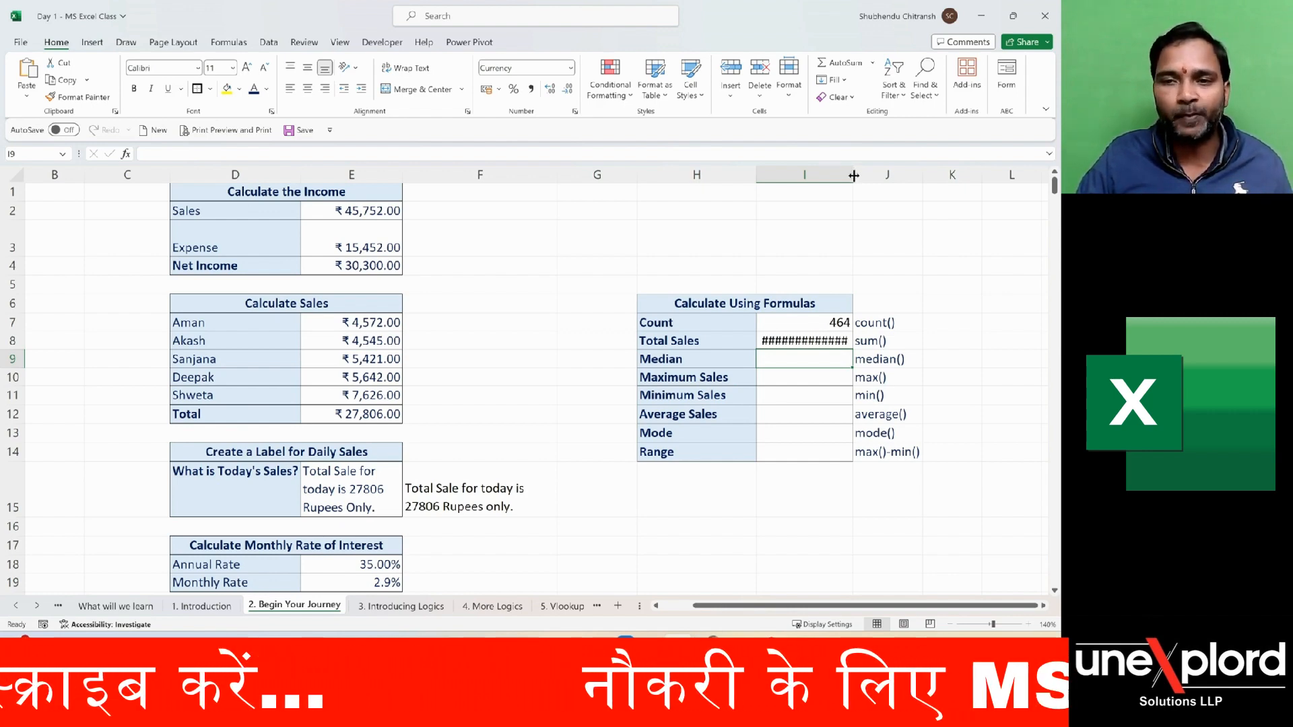
left_click_drag(854, 176, 874, 177)
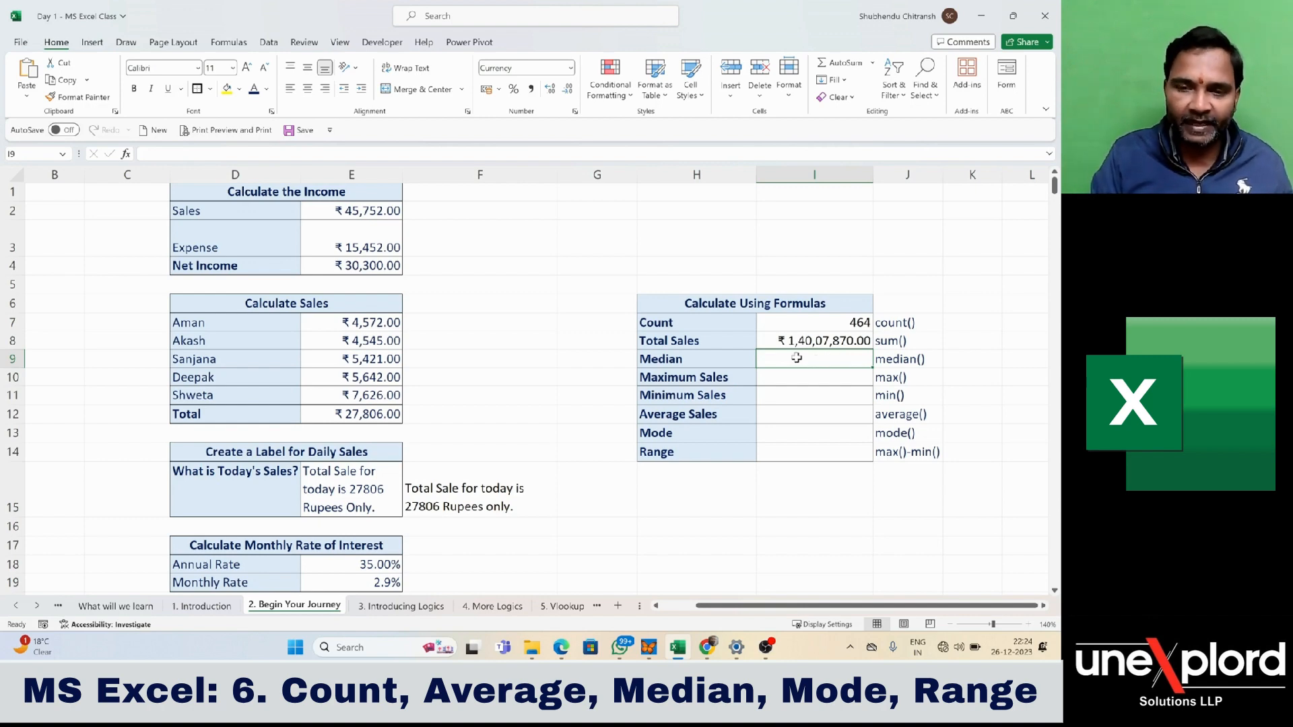
- Enter =MEDIAN(D57:D520) in cell I9 beside Median, covering all the randomly populated Sales values
type("=")
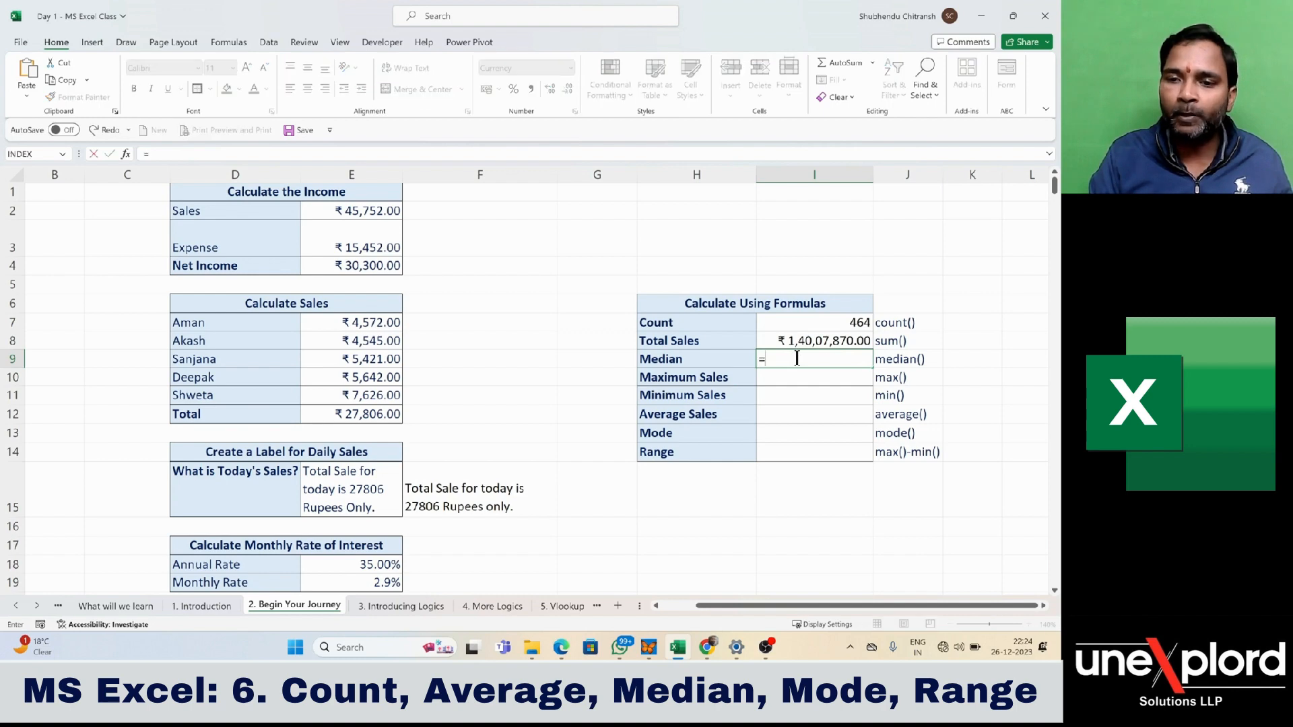
type("medi")
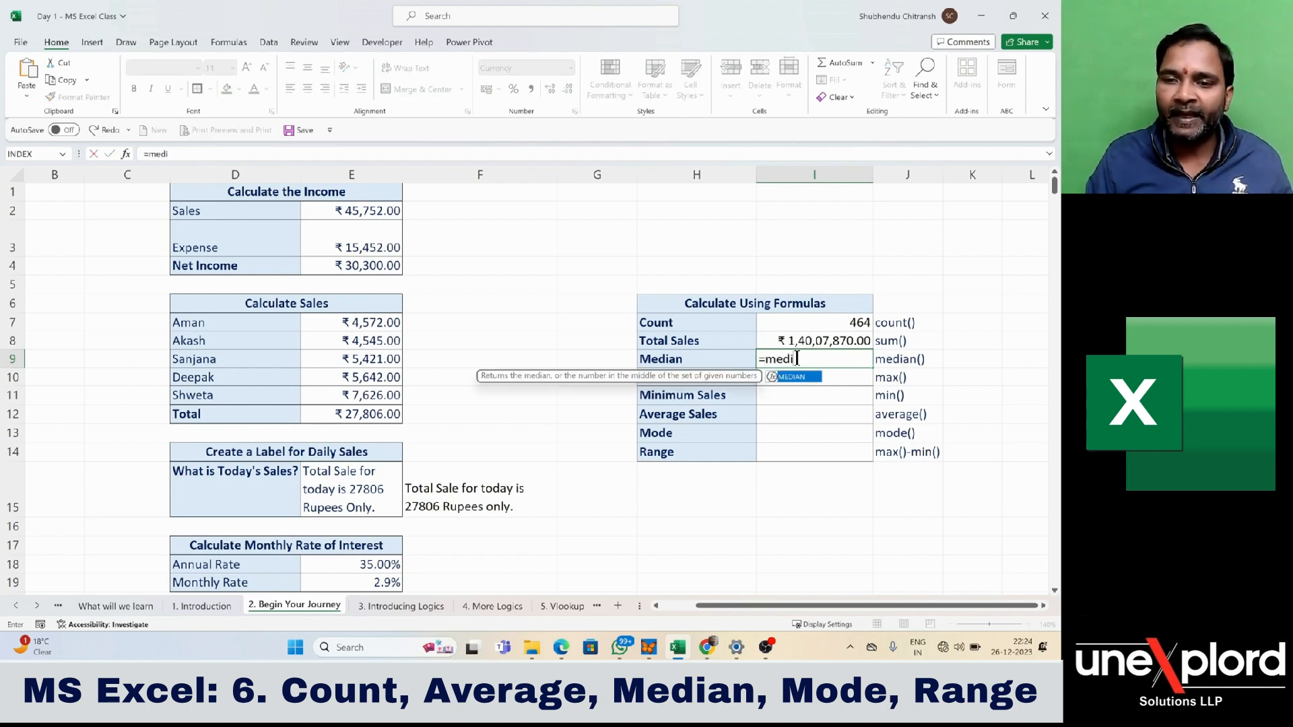
key("Tab")
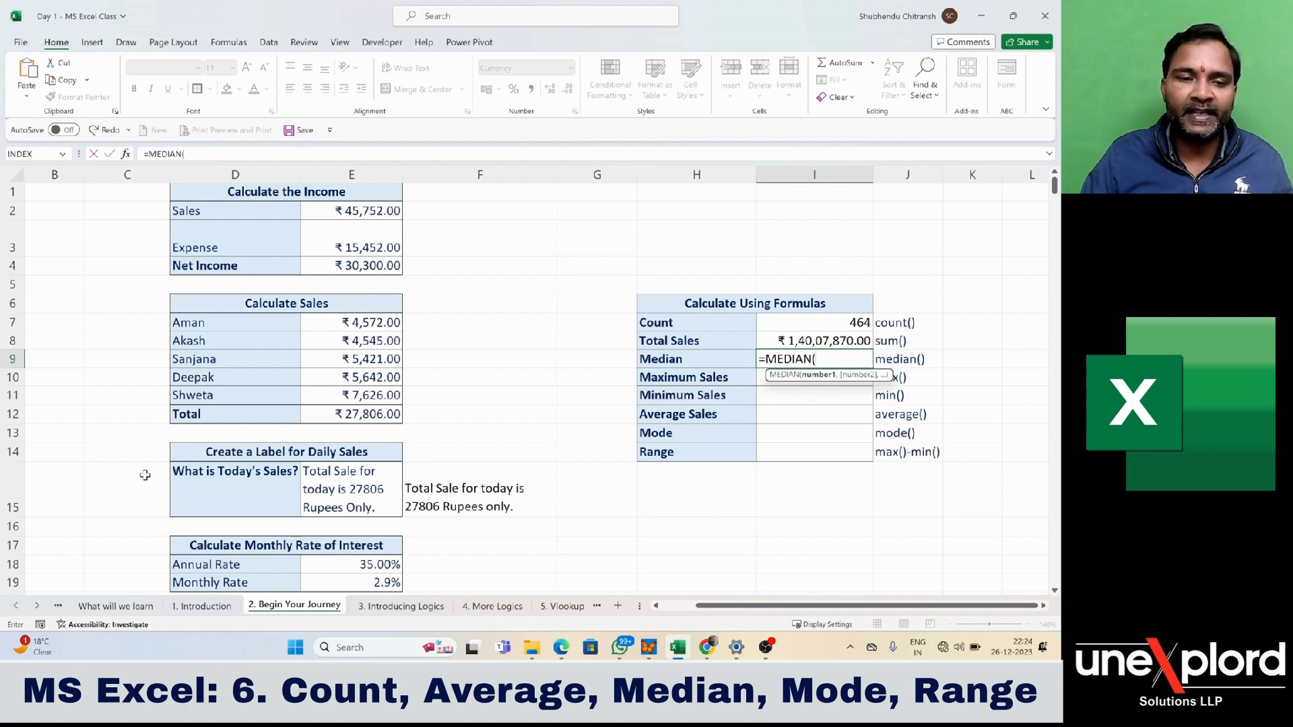
key("Left")
key("Left")
key("Left")
key("Left")
key("Left")
key("Left")
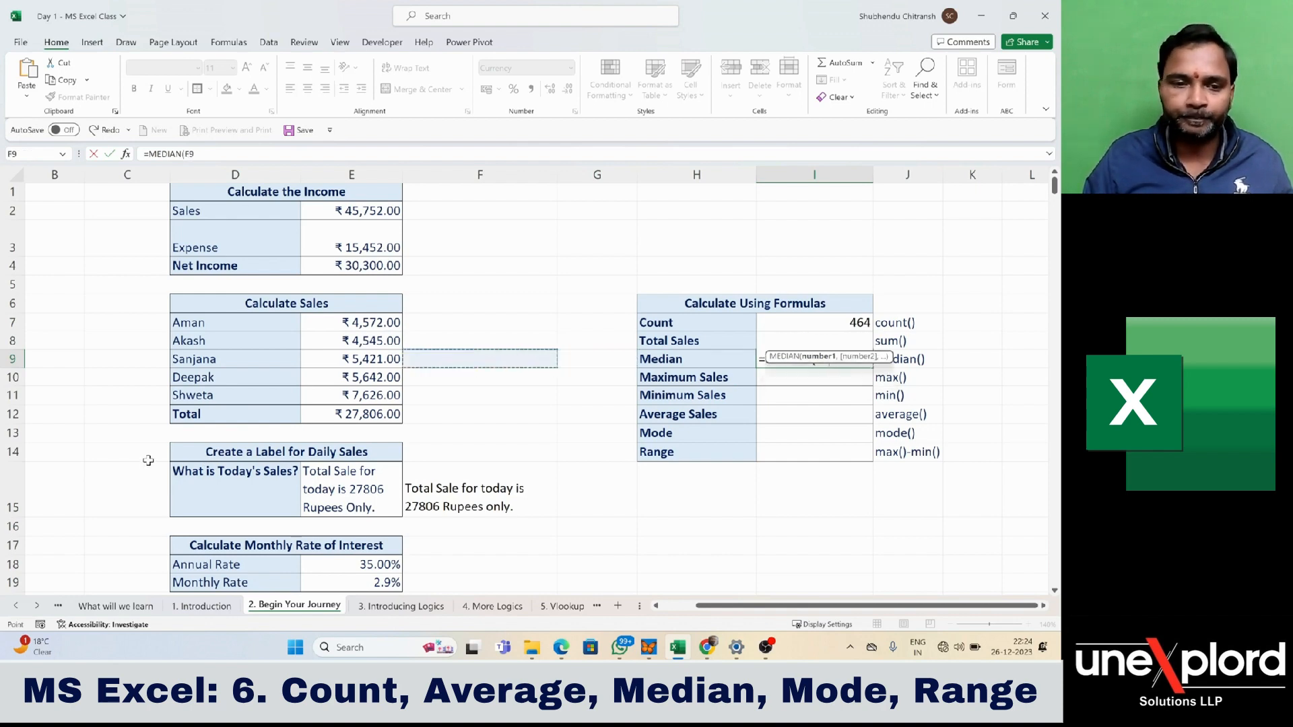
key("ctrl+Down")
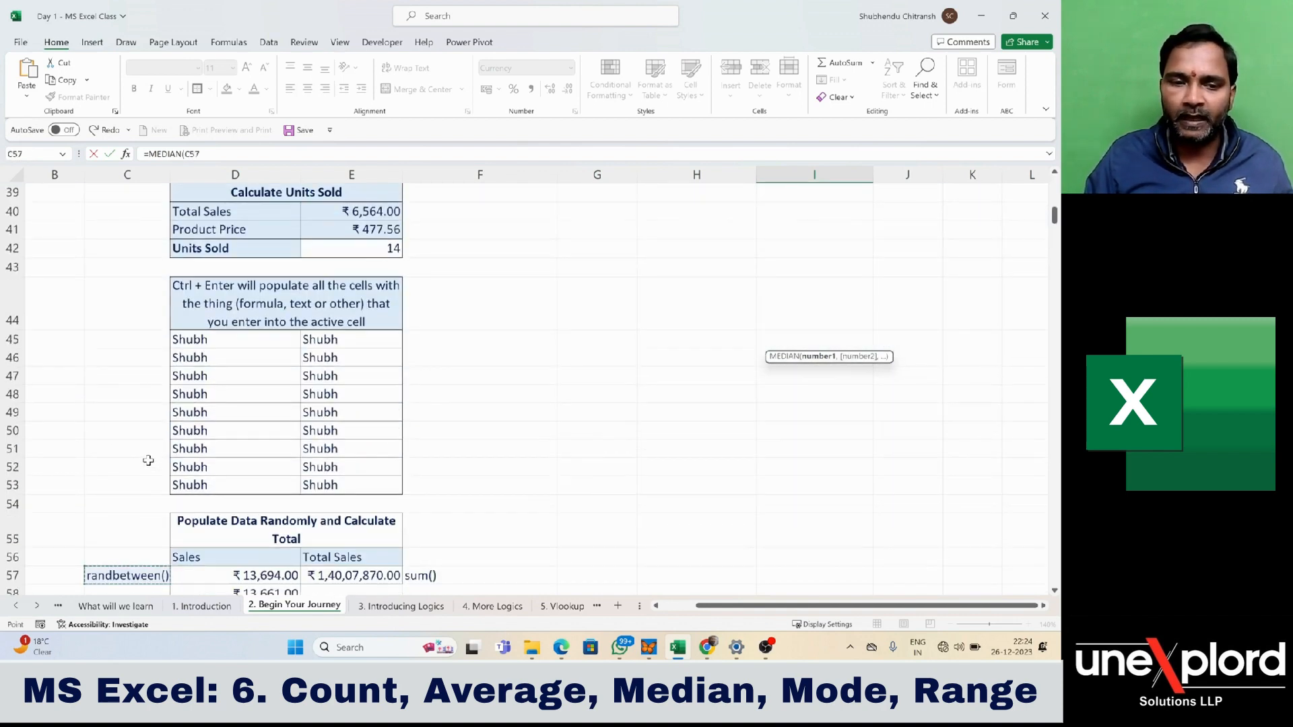
key("Right")
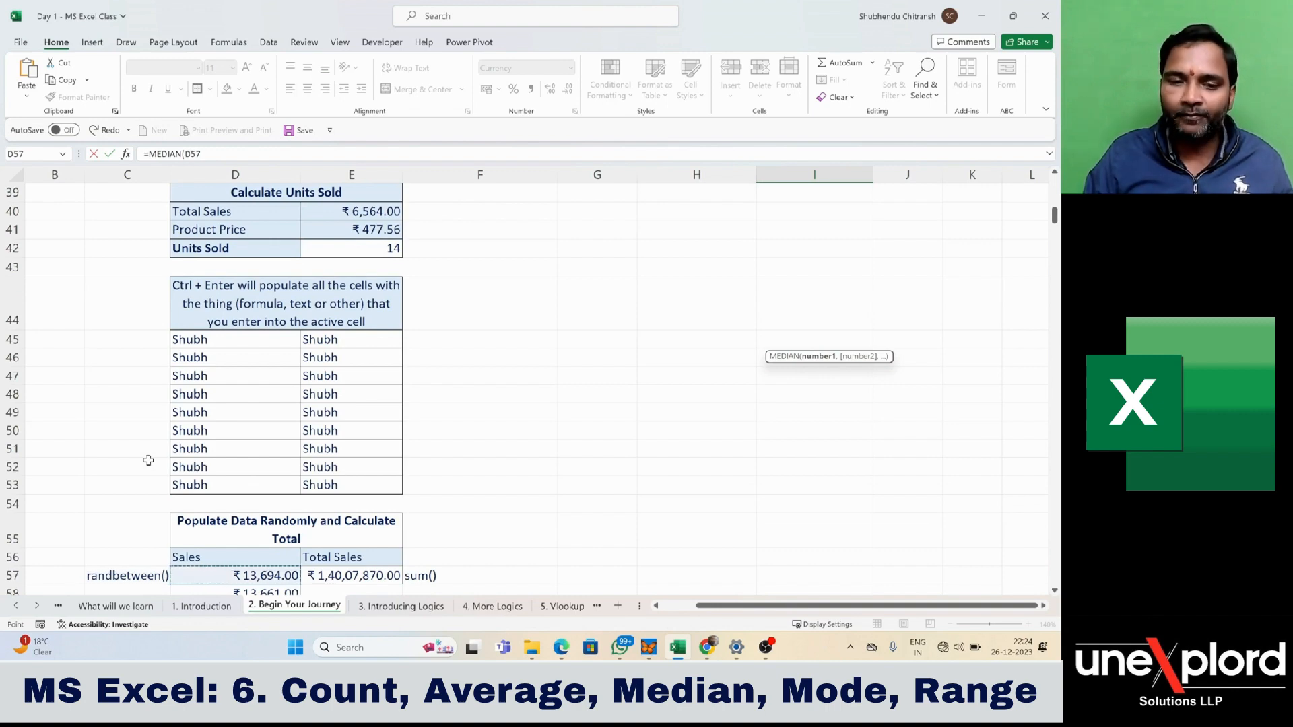
key("ctrl+shift+Down")
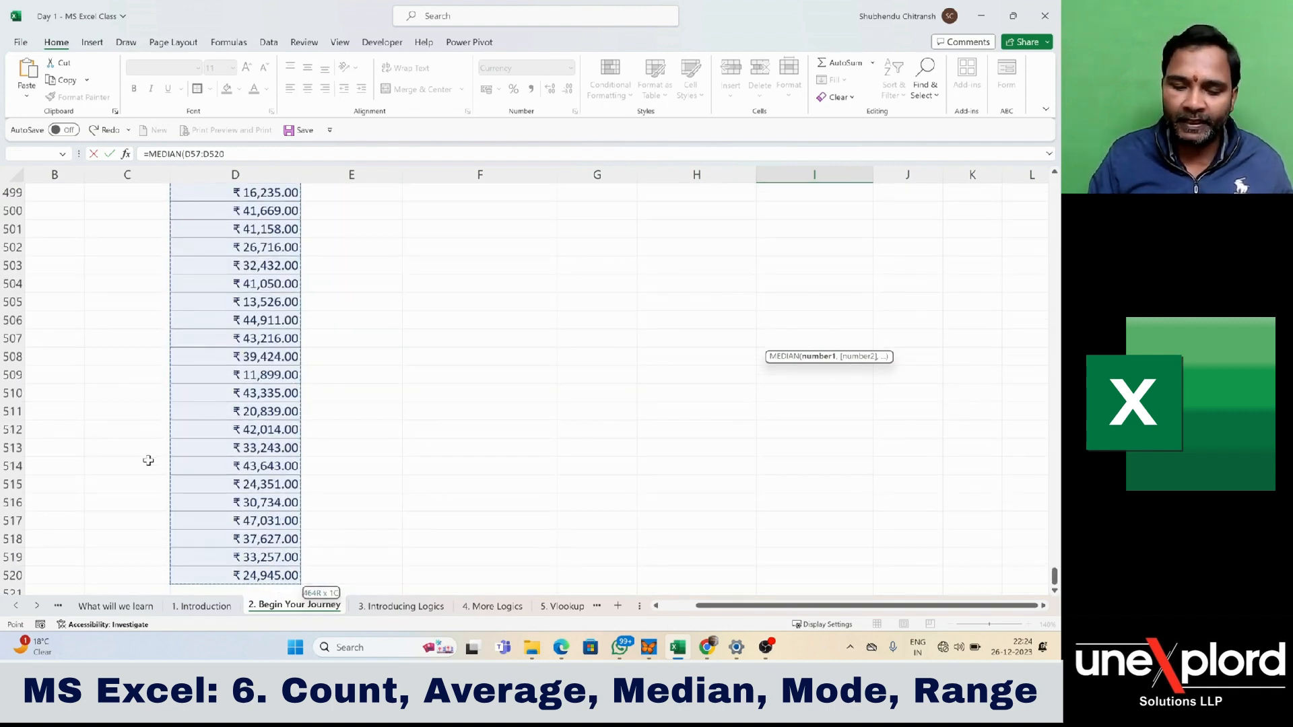
key("ctrl+BackSpace")
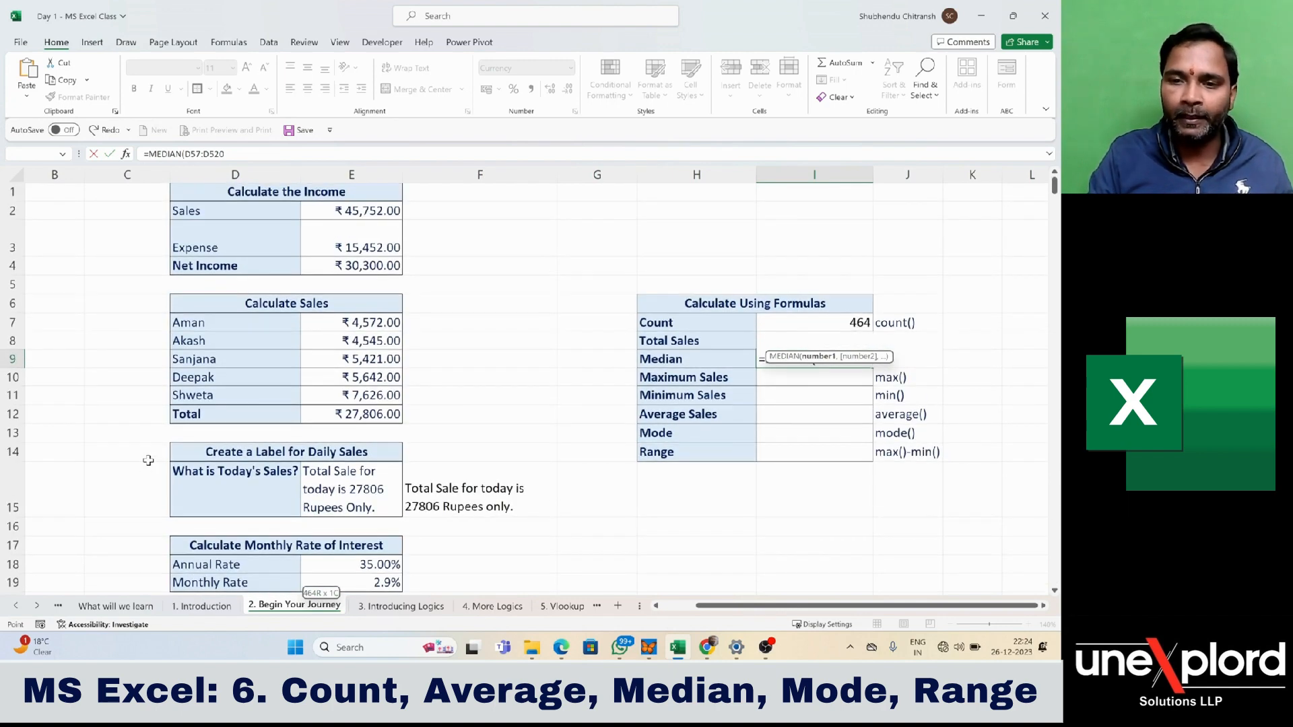
type(")")
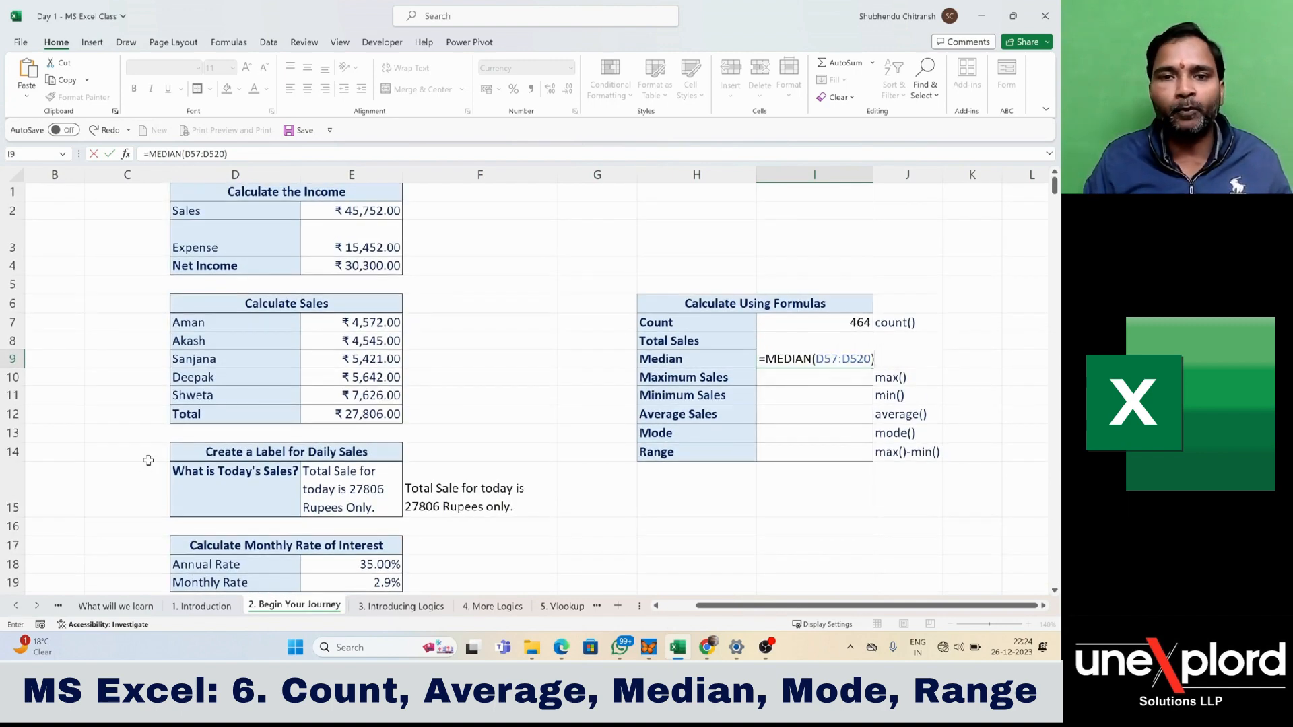
key("Return")
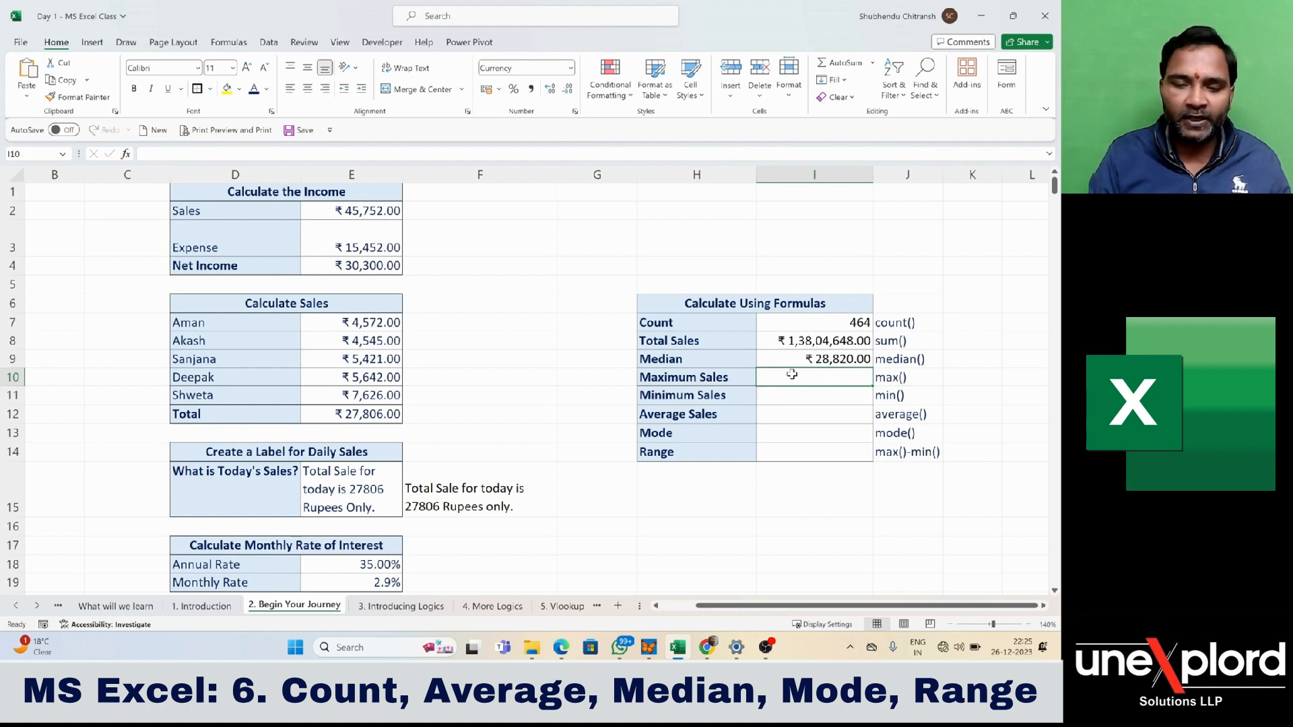
- Enter =MAX(D57:D520) in cell I10 beside Maximum Sales, and reselect the cell to review its formula
type("=")
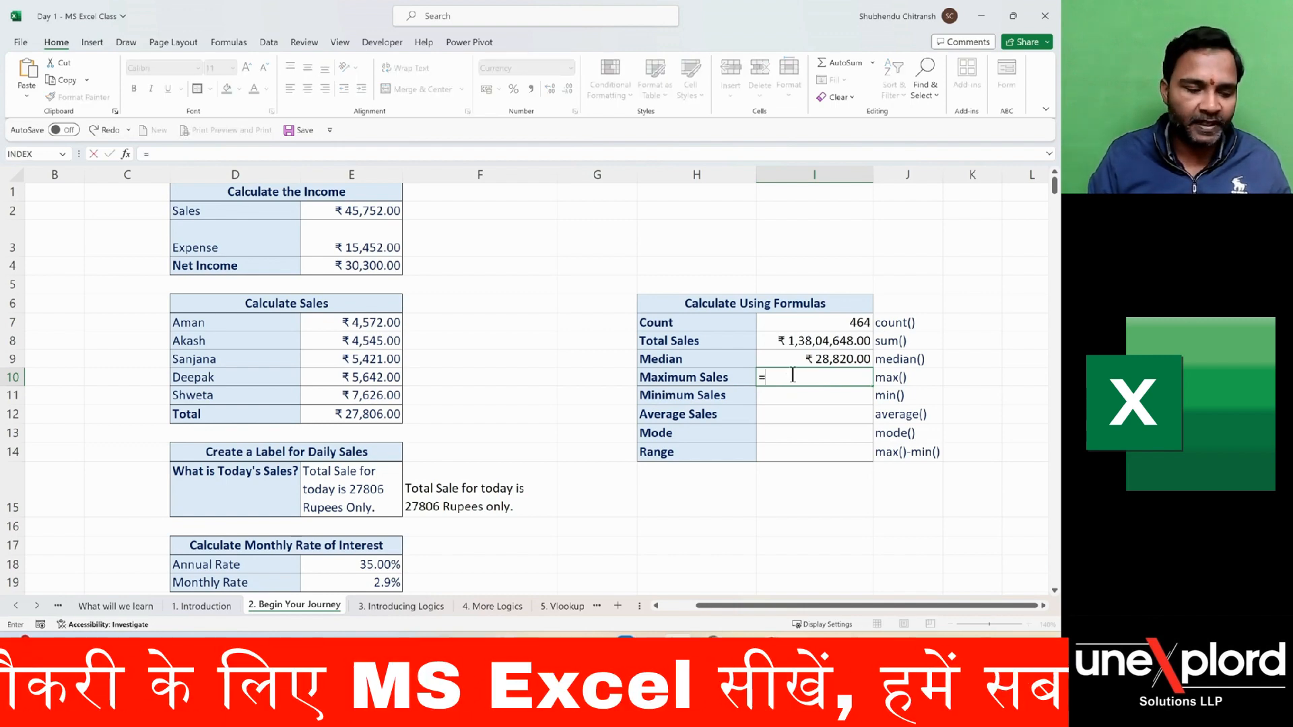
type("max")
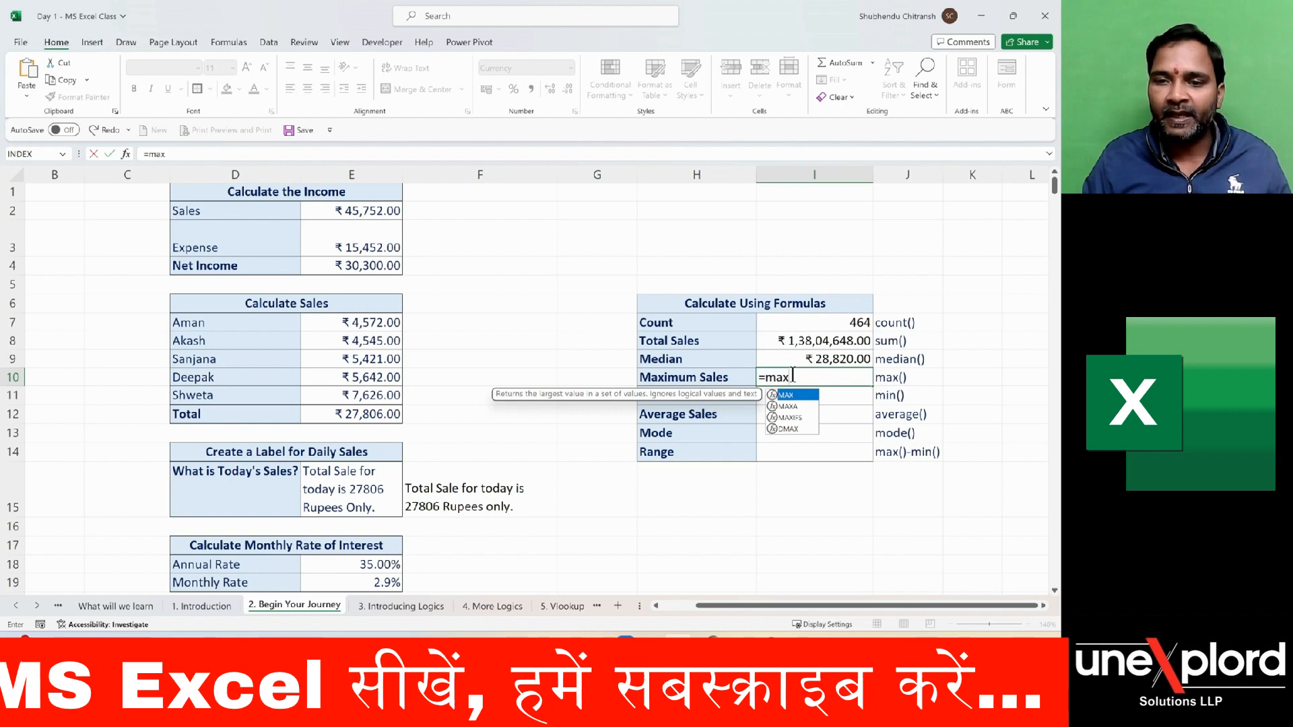
key("Tab")
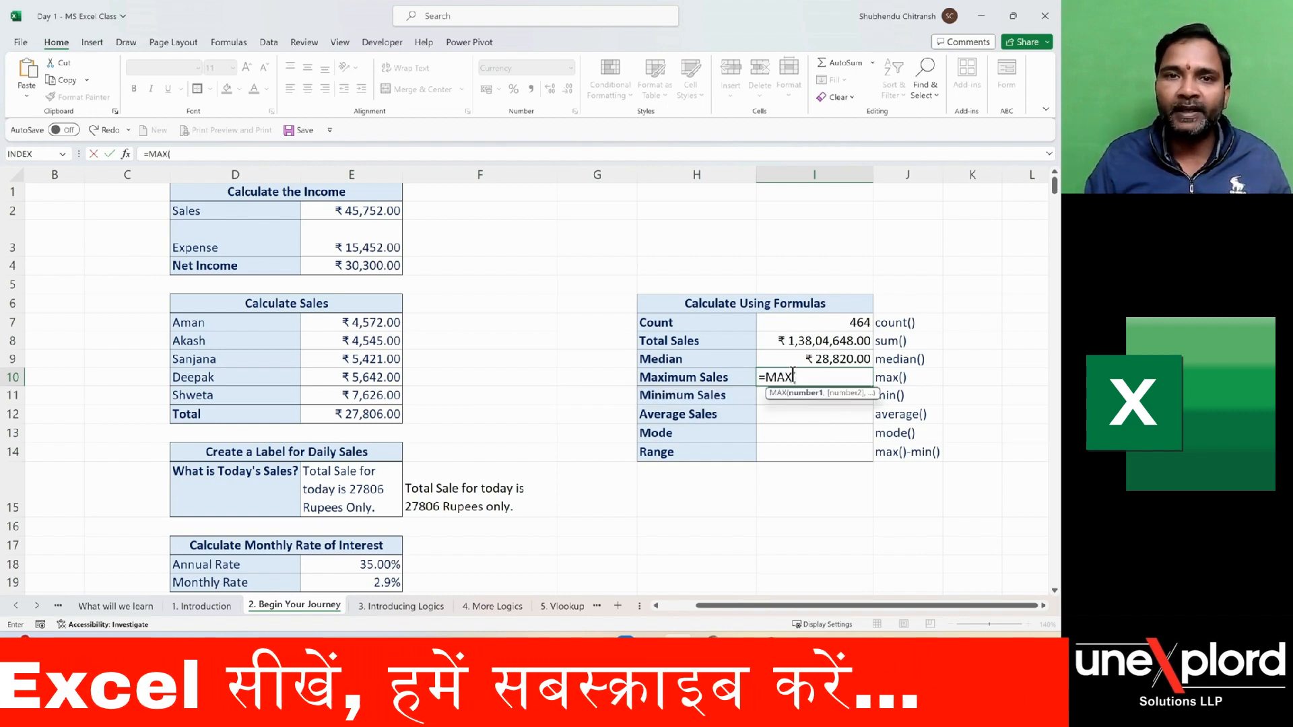
key("Left")
key("Left")
key("Left")
key("Left")
key("Left")
key("Left")
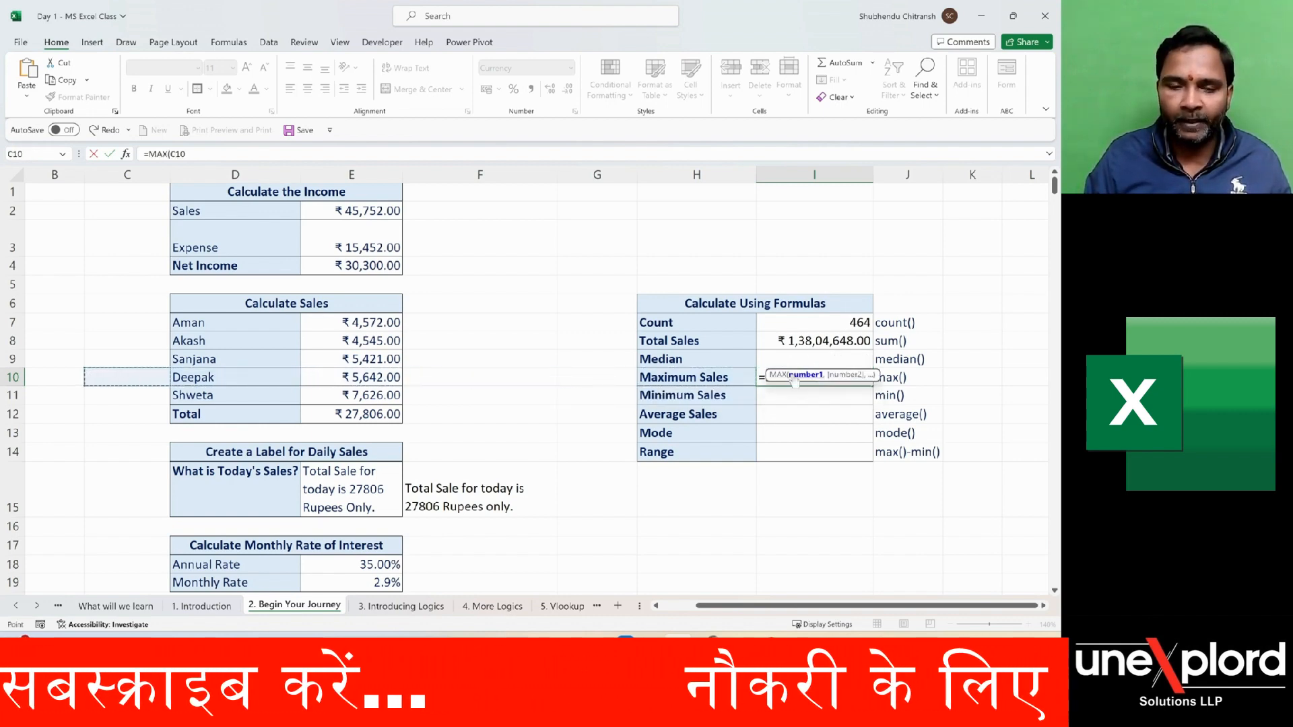
key("ctrl+Down")
key("Right")
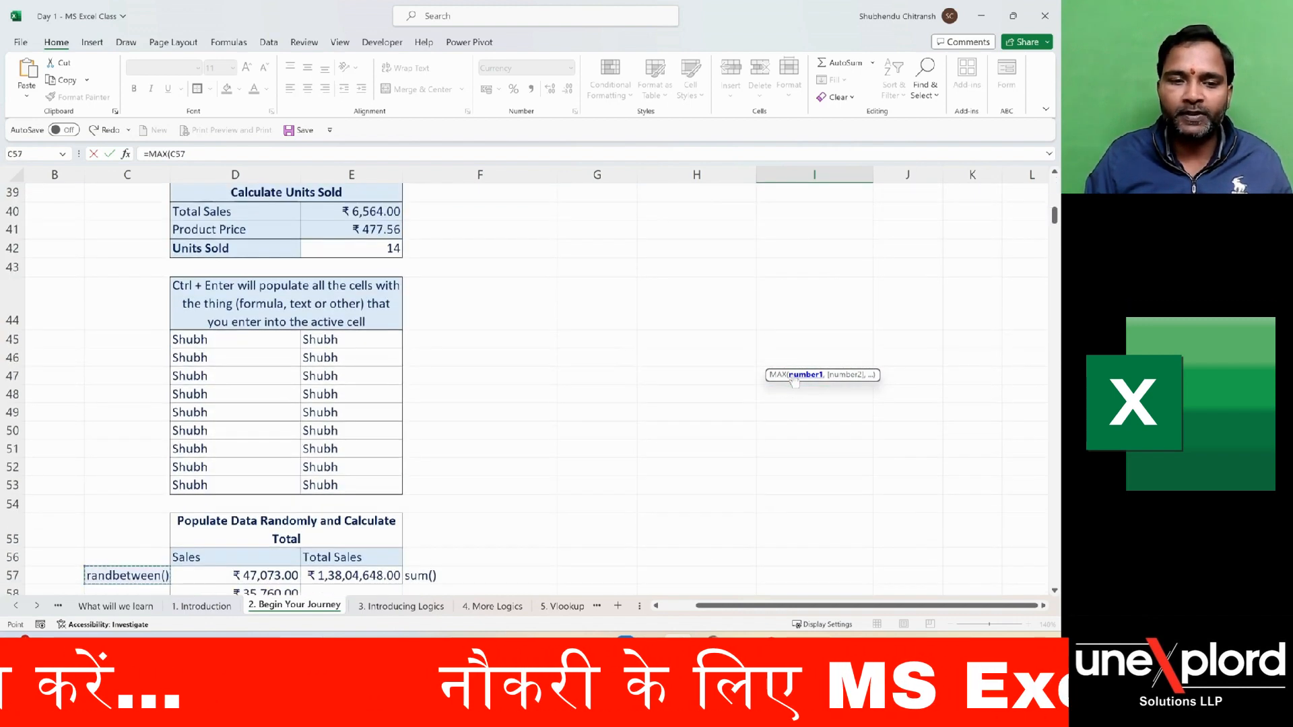
key("ctrl+shift+Down")
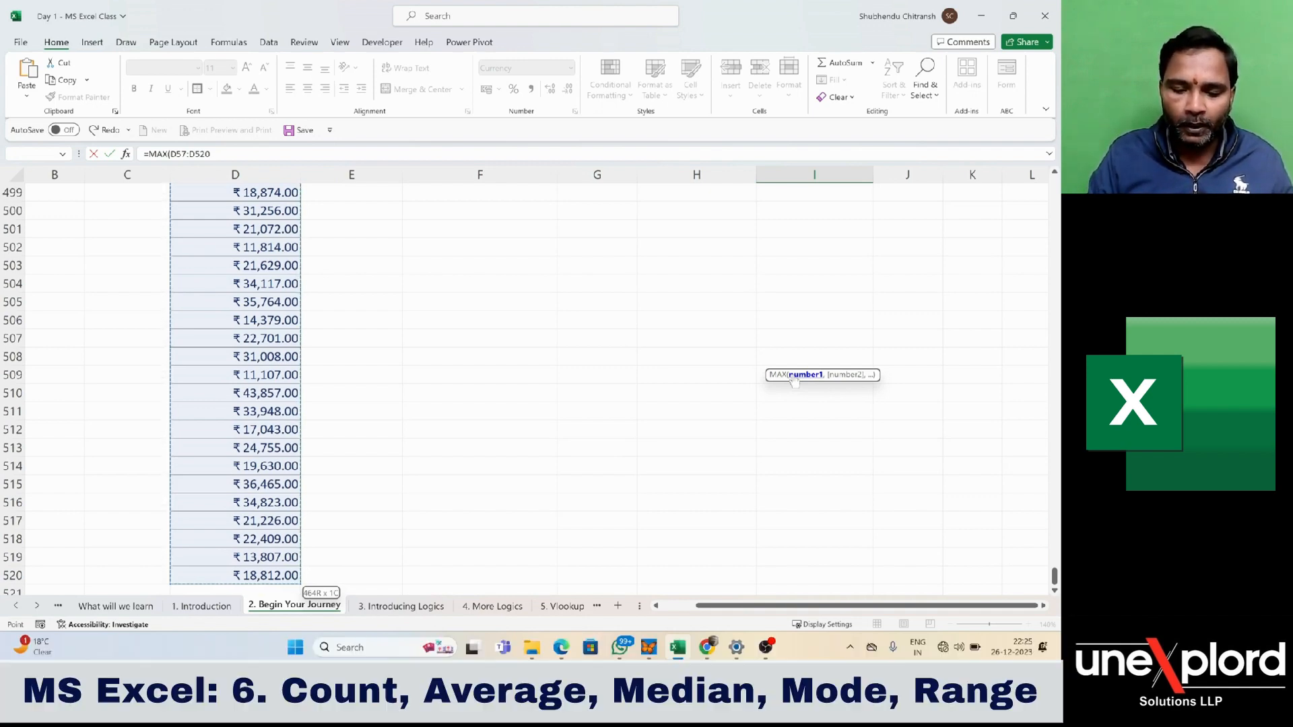
key("ctrl+BackSpace")
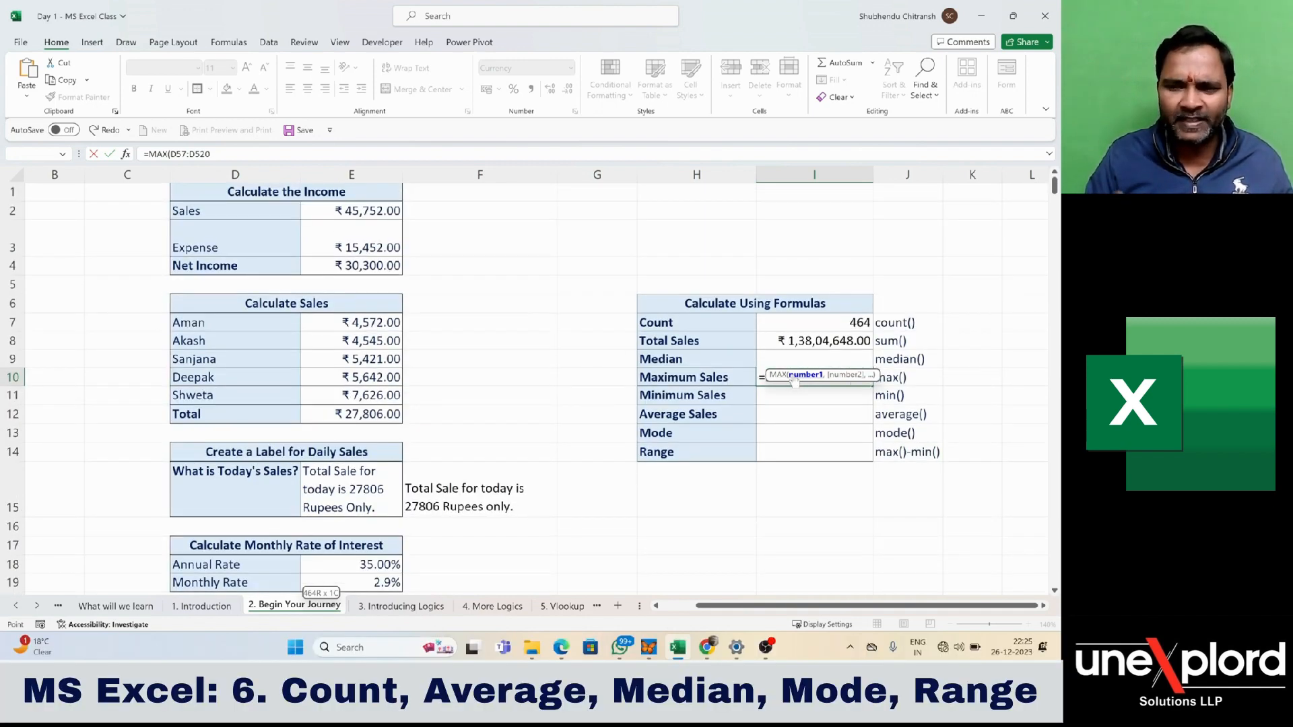
type(")")
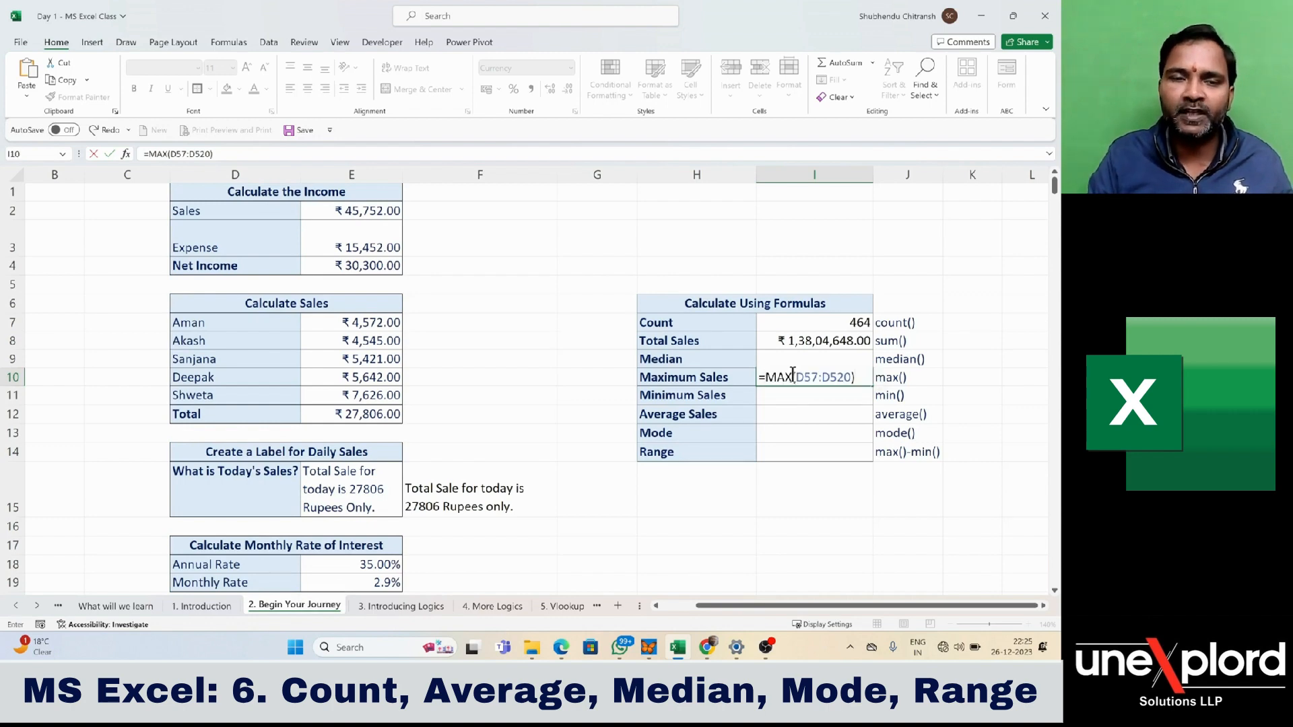
key("Return")
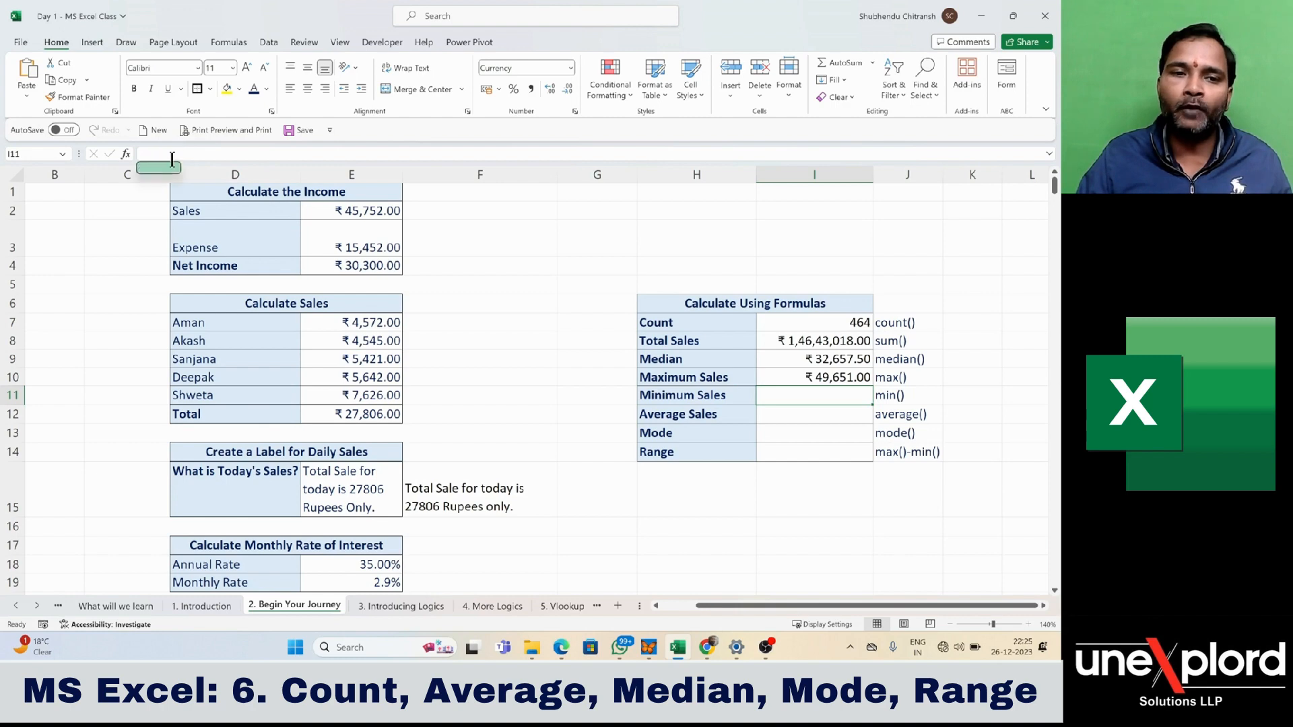
left_click(847, 381)
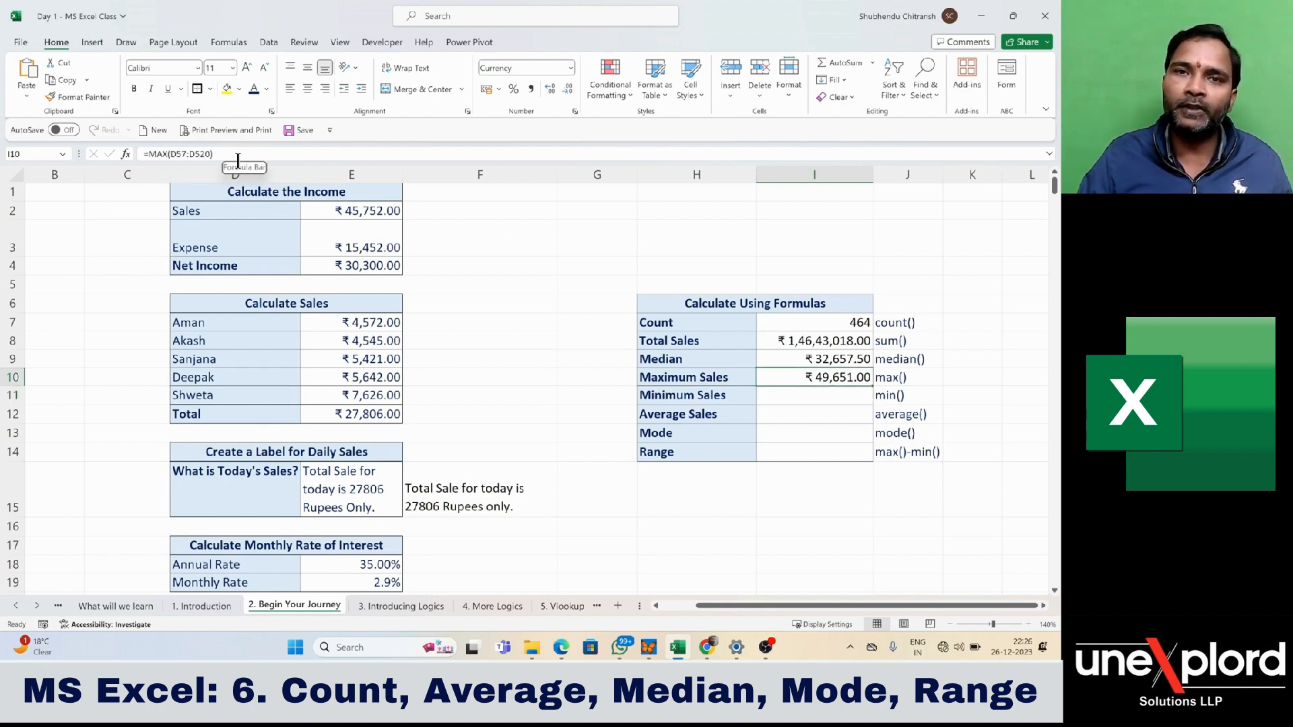
- Enter =MIN(D57:D520) in cell I11 beside Minimum Sales, covering all the randomly populated Sales values
left_click(815, 396)
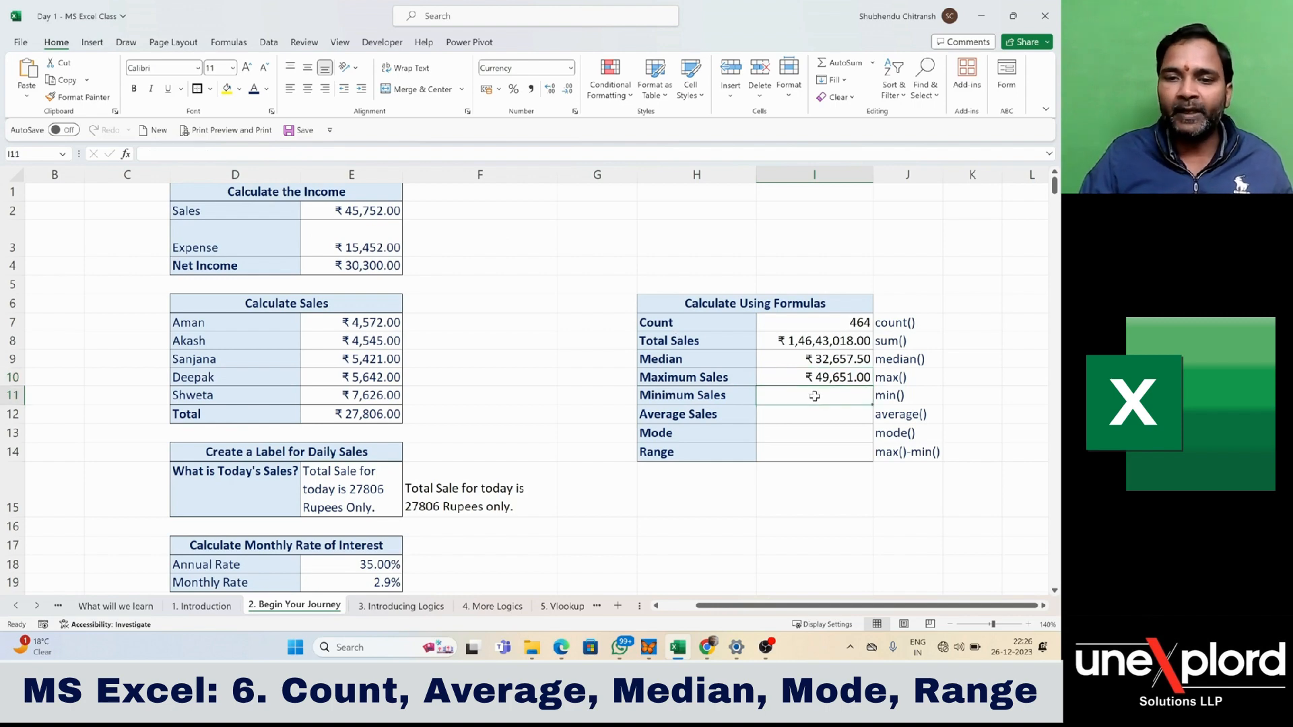
type("=min")
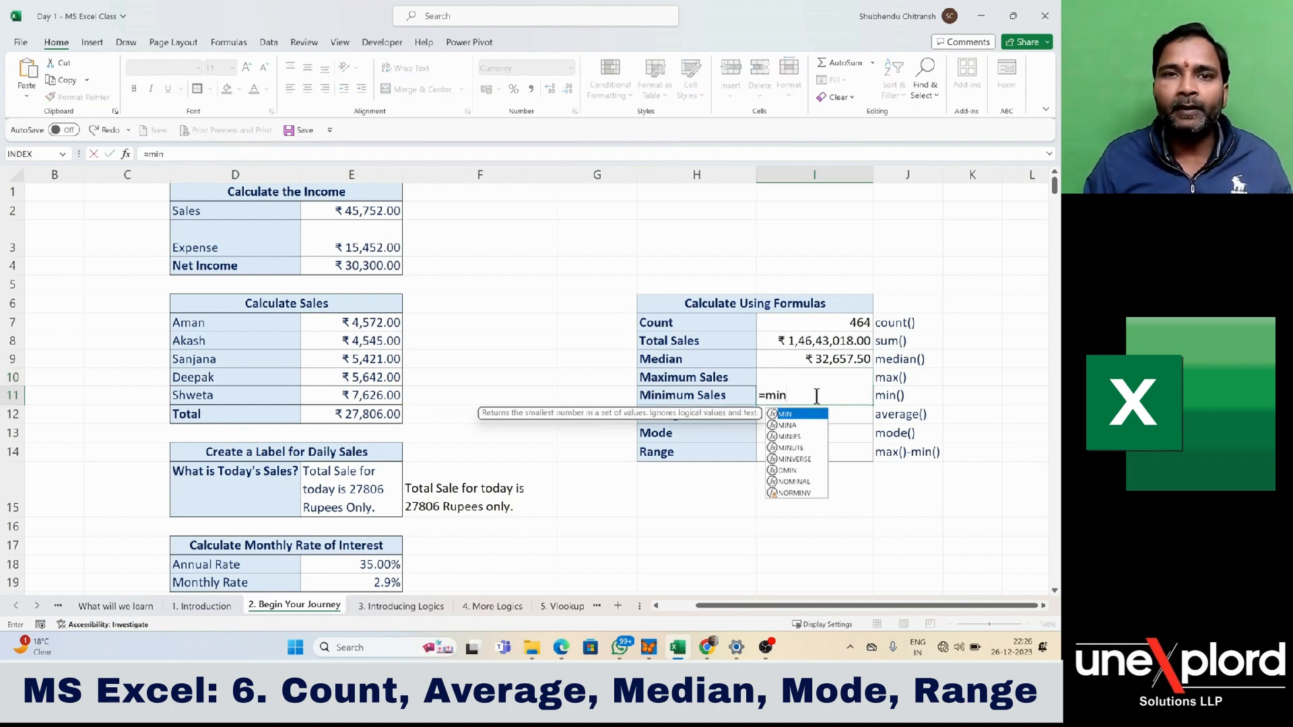
key("Tab")
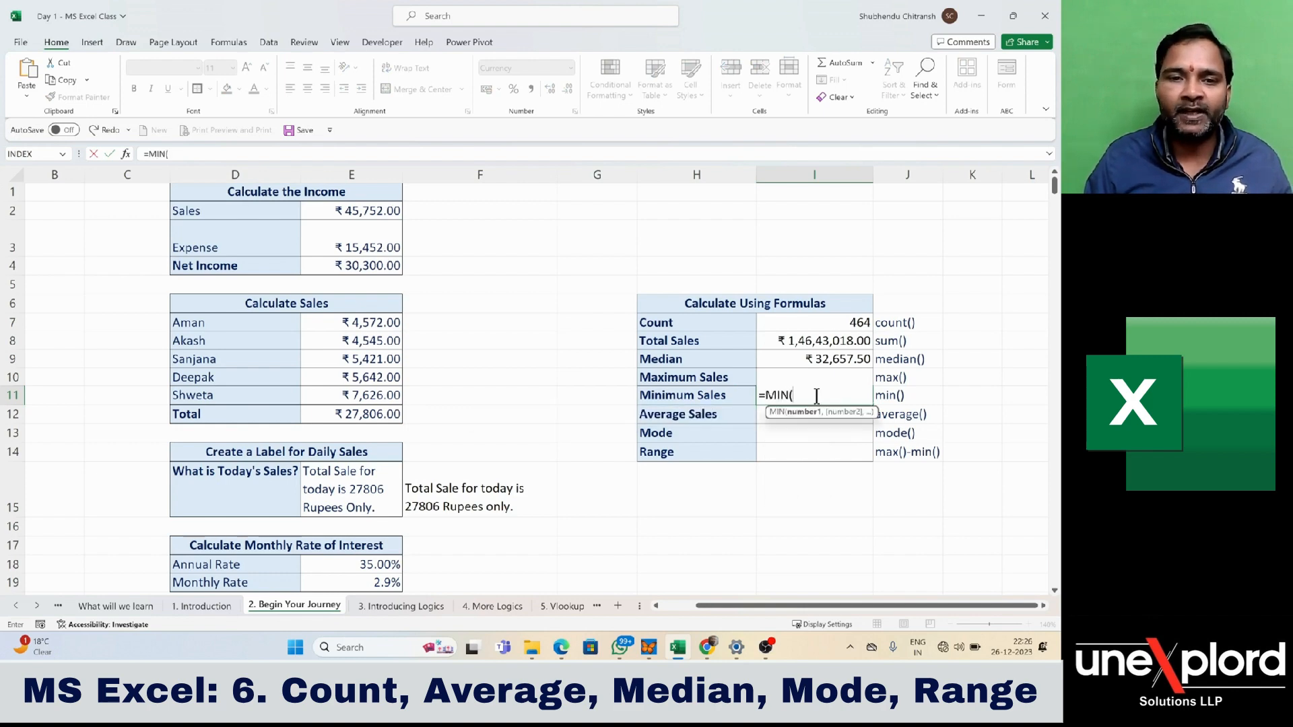
key("Left")
key("Left")
key("Left")
key("Left")
key("Left")
key("Left")
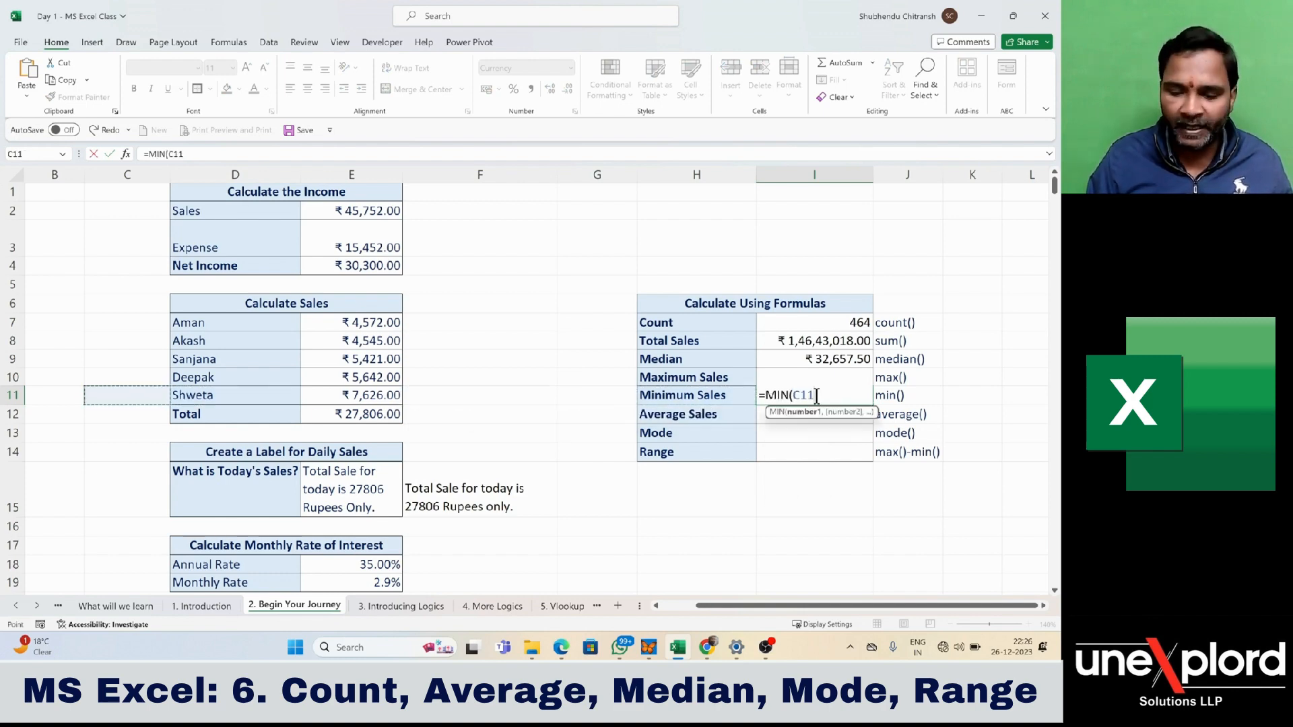
key("ctrl+shift+Down")
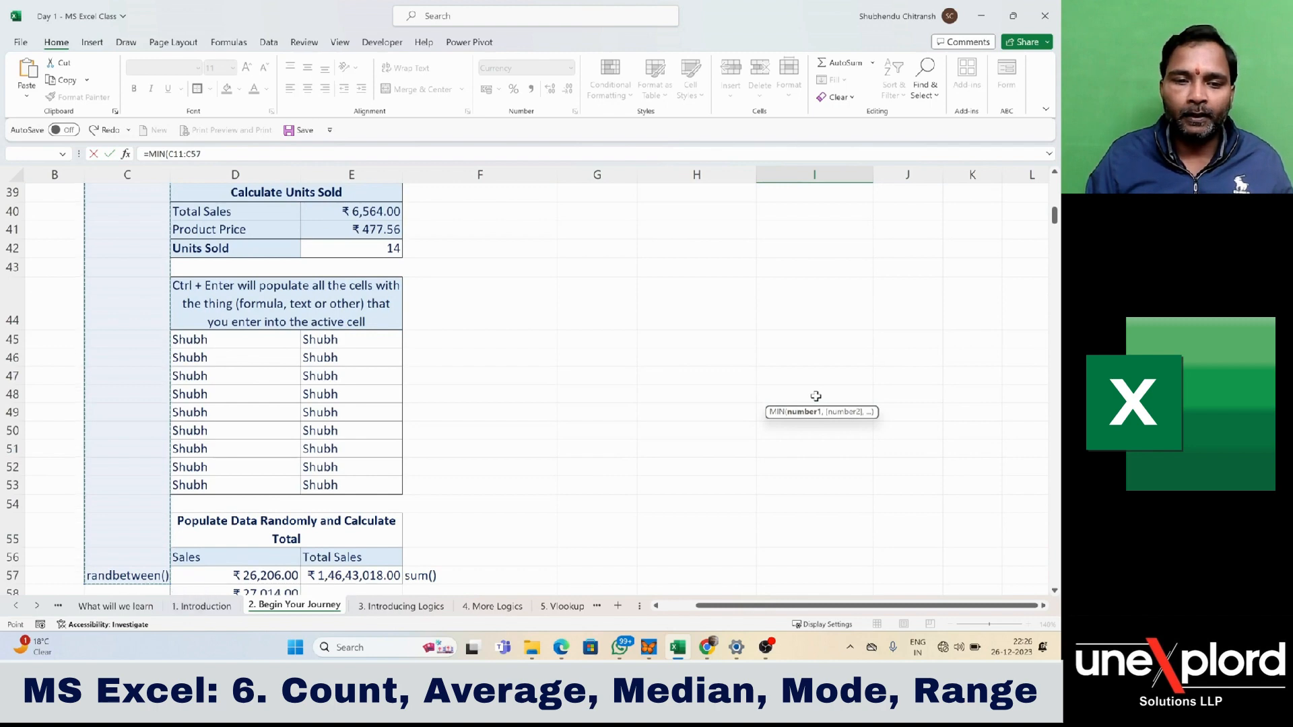
key("Right")
key("Right")
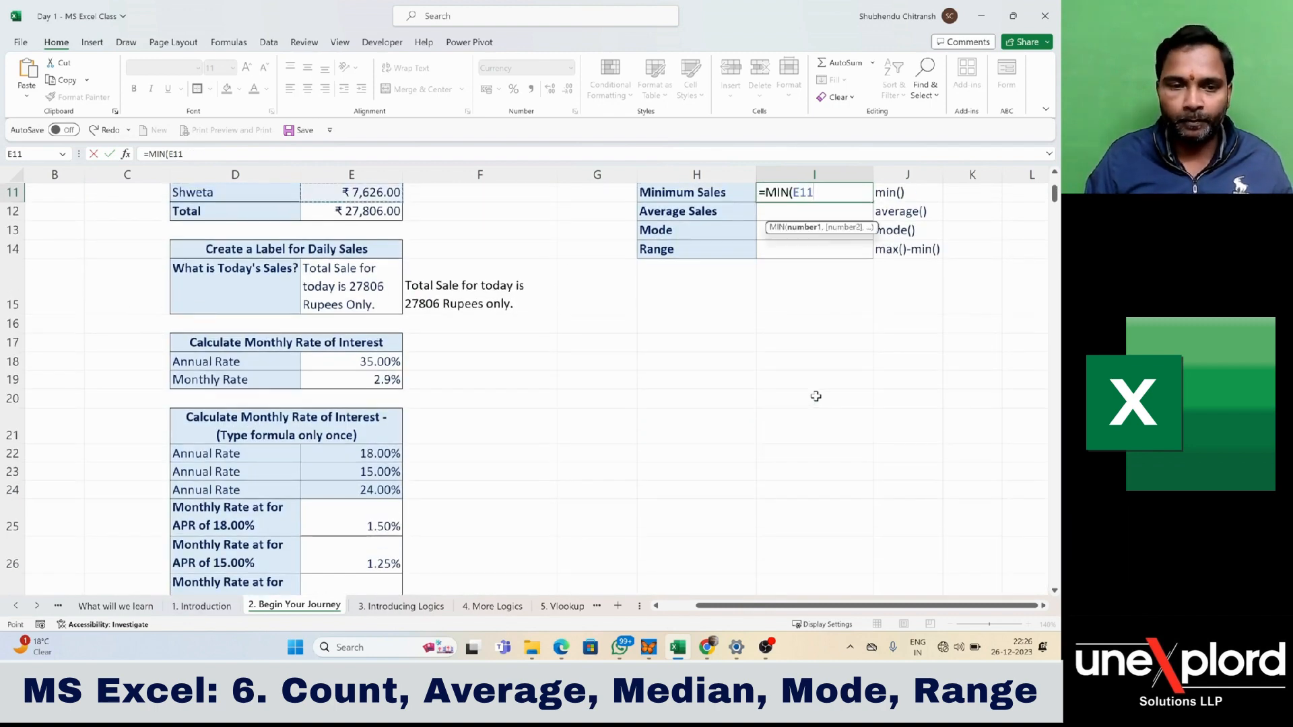
key("Left")
key("Left")
key("ctrl+Down")
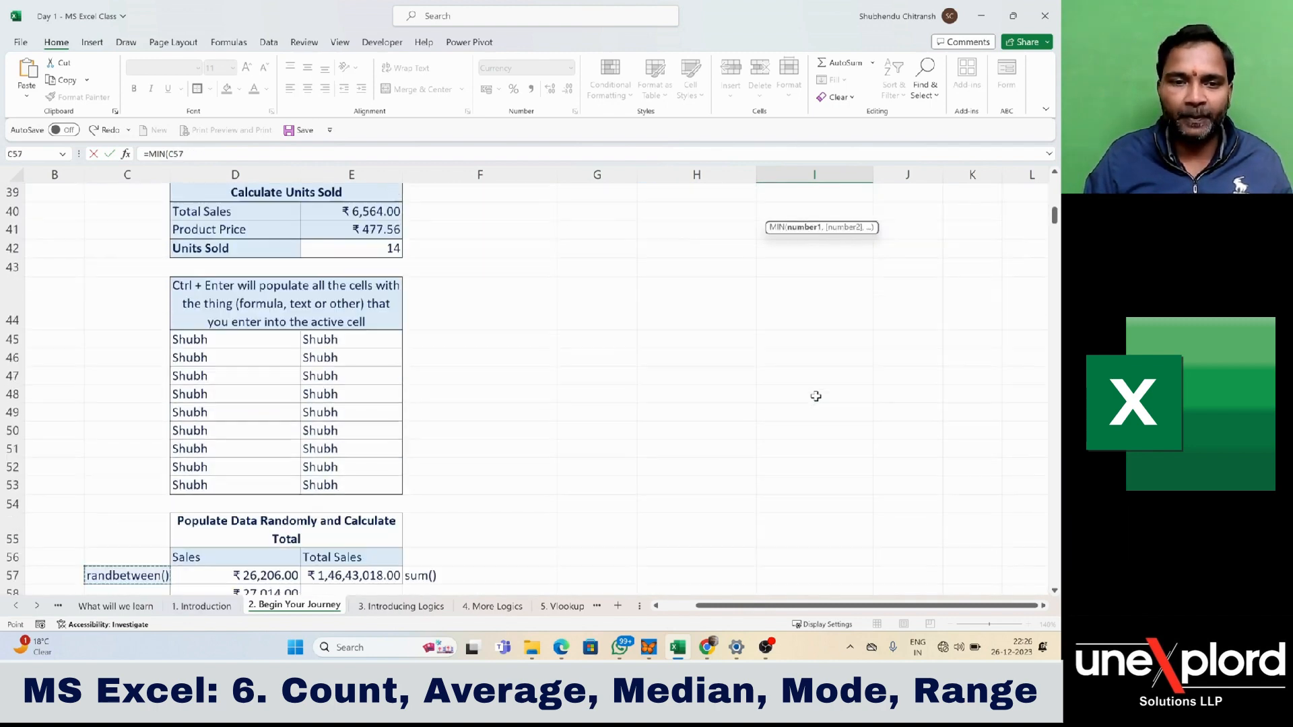
key("Right")
key("ctrl+shift+Down")
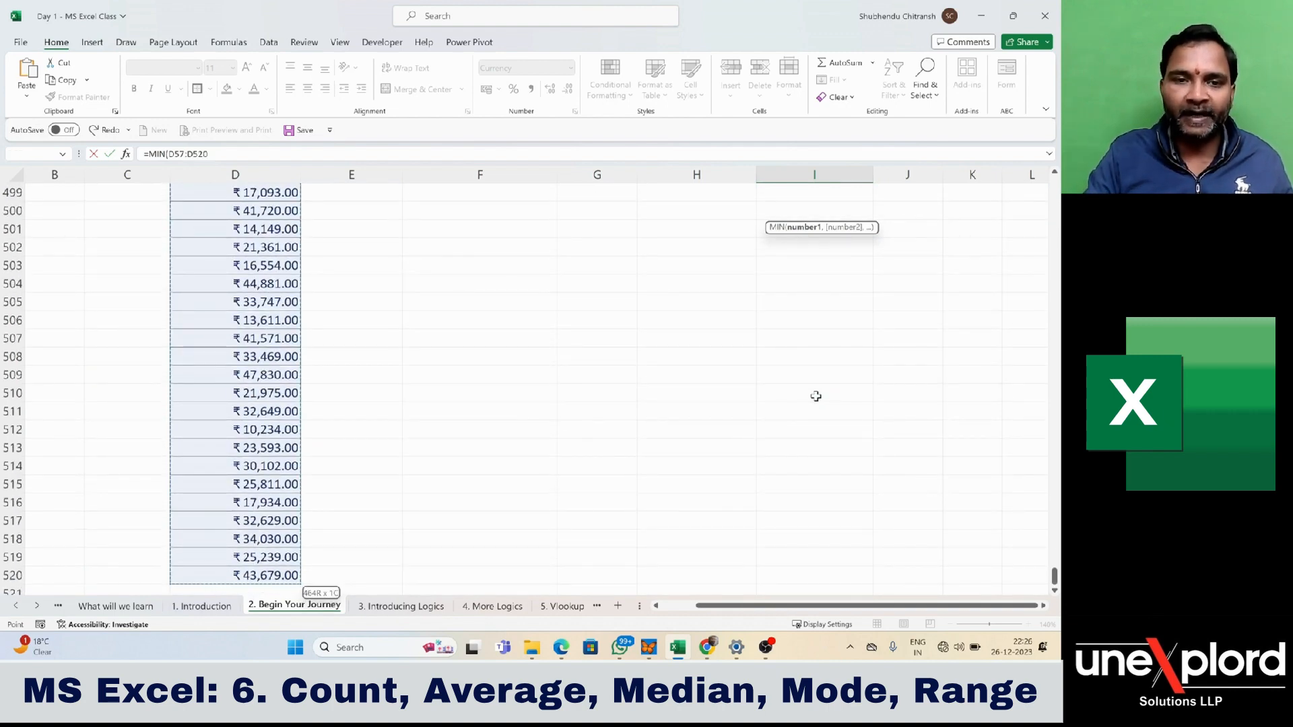
type(")")
key("Return")
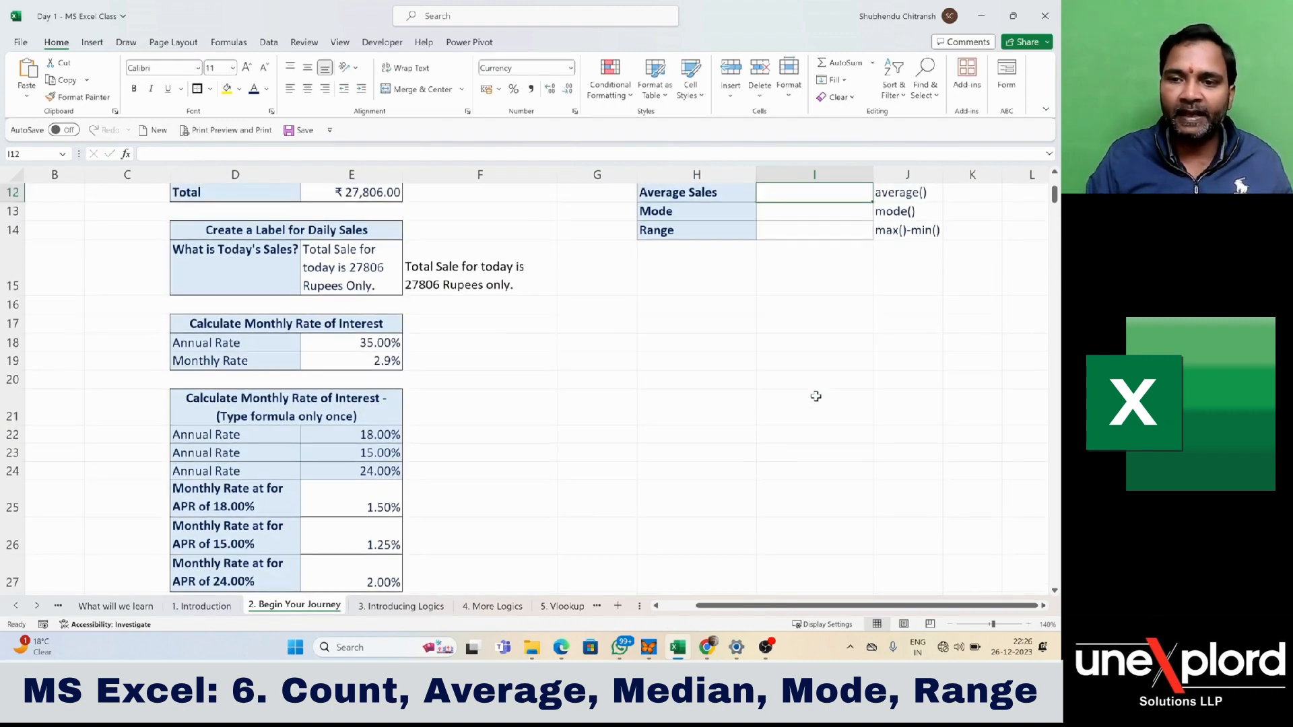
- Enter =AVERAGE(D57:D520) in cell I12 beside Average Sales, and reselect the cell to review its result
scroll(816, 396, "up", 1)
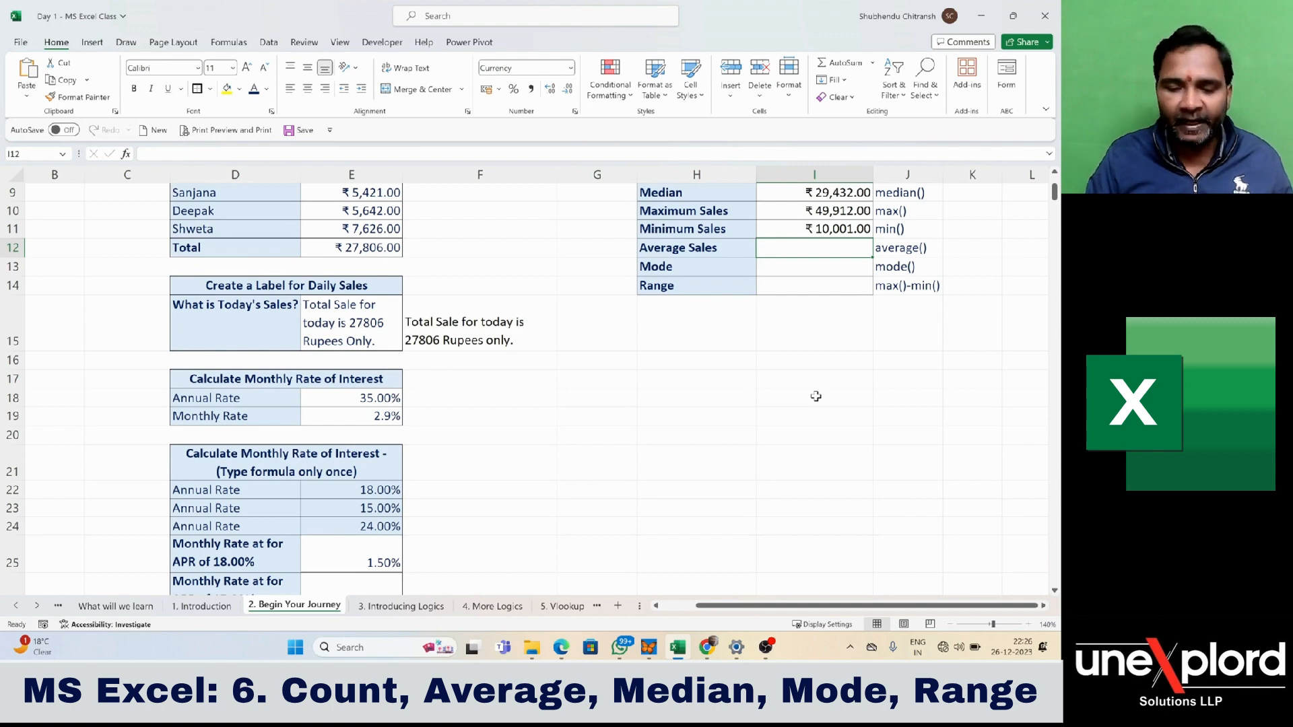
type("=aver")
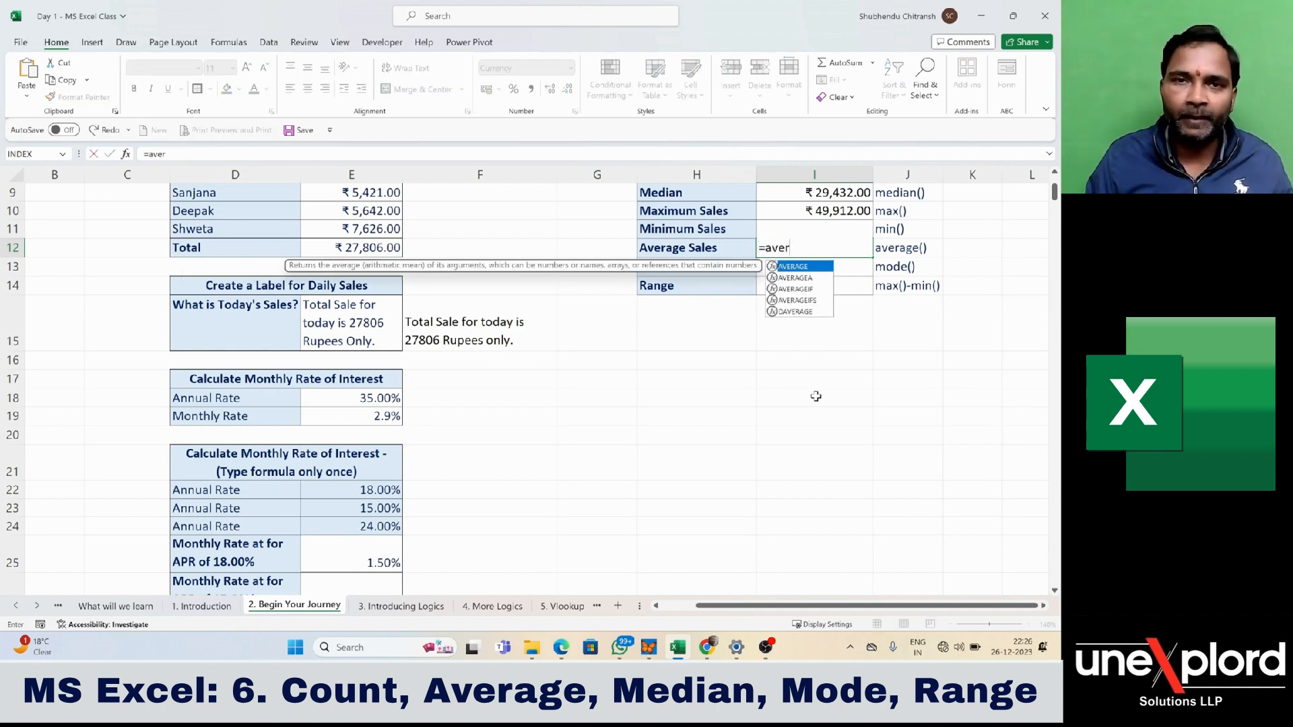
key("Tab")
key("Left")
key("Left")
key("Left")
key("Left")
key("Left")
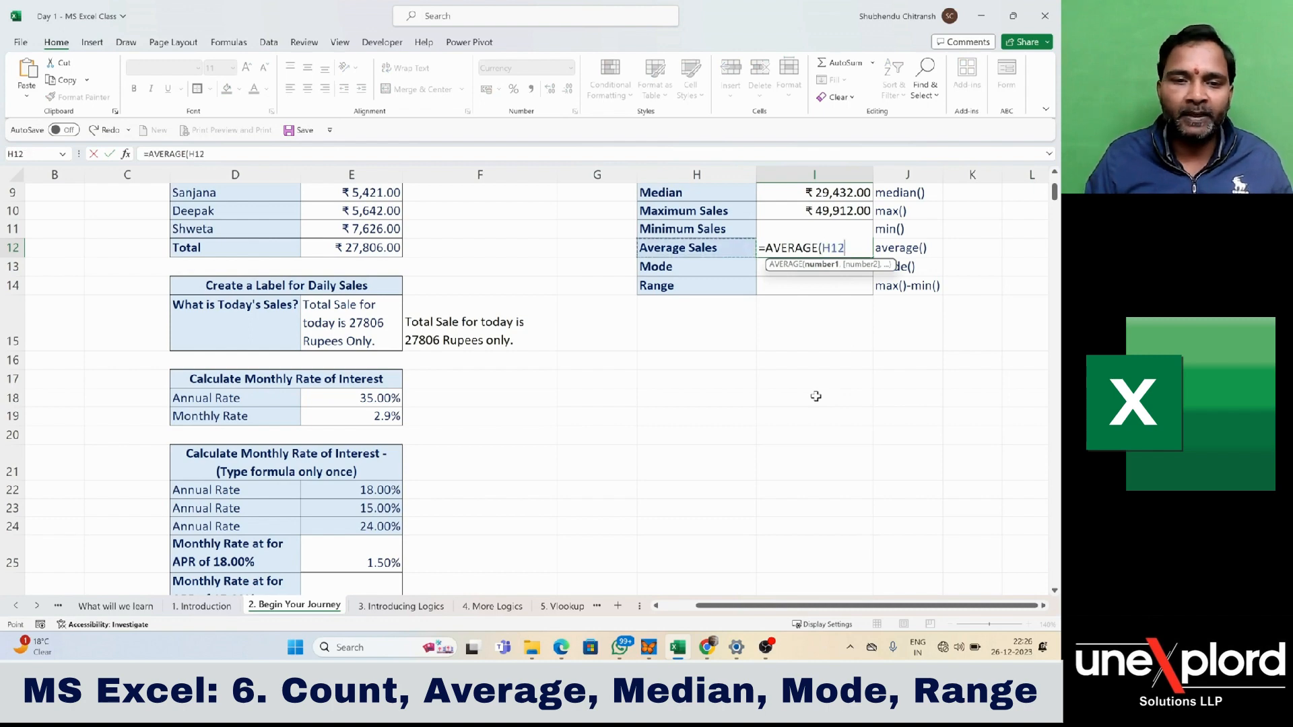
key("Left")
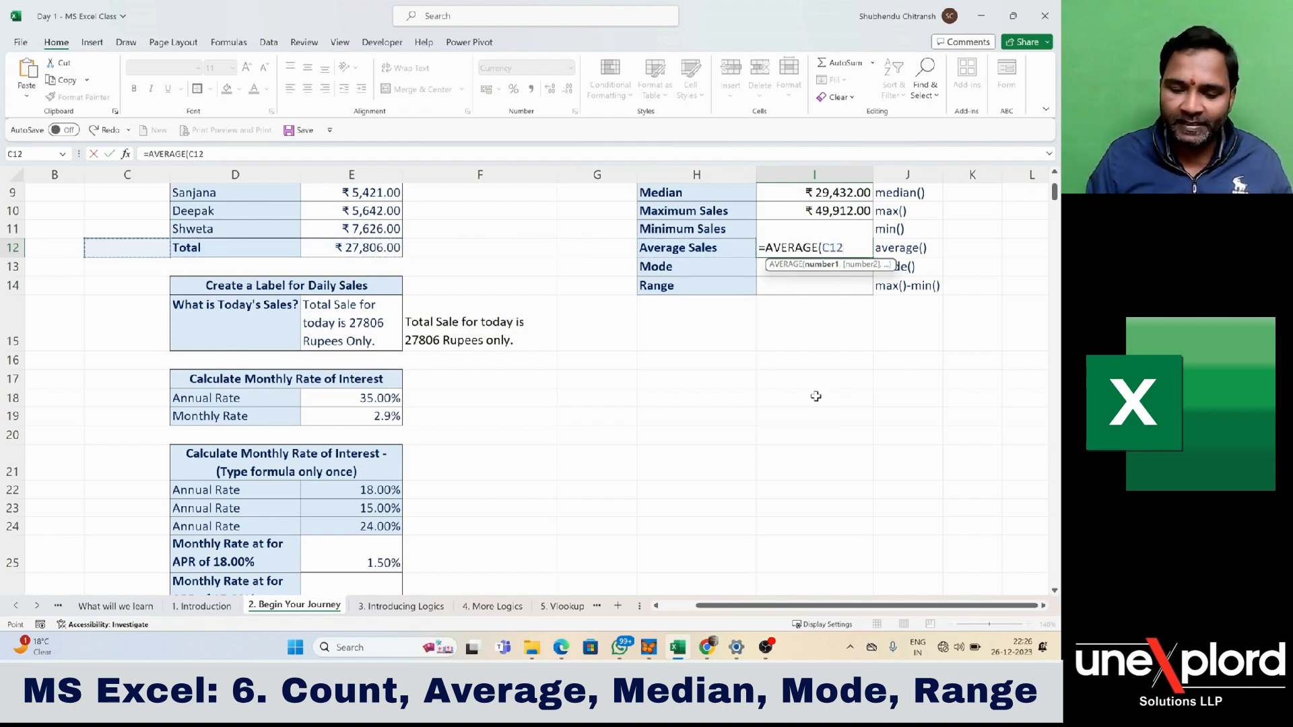
key("ctrl+Down")
key("Right")
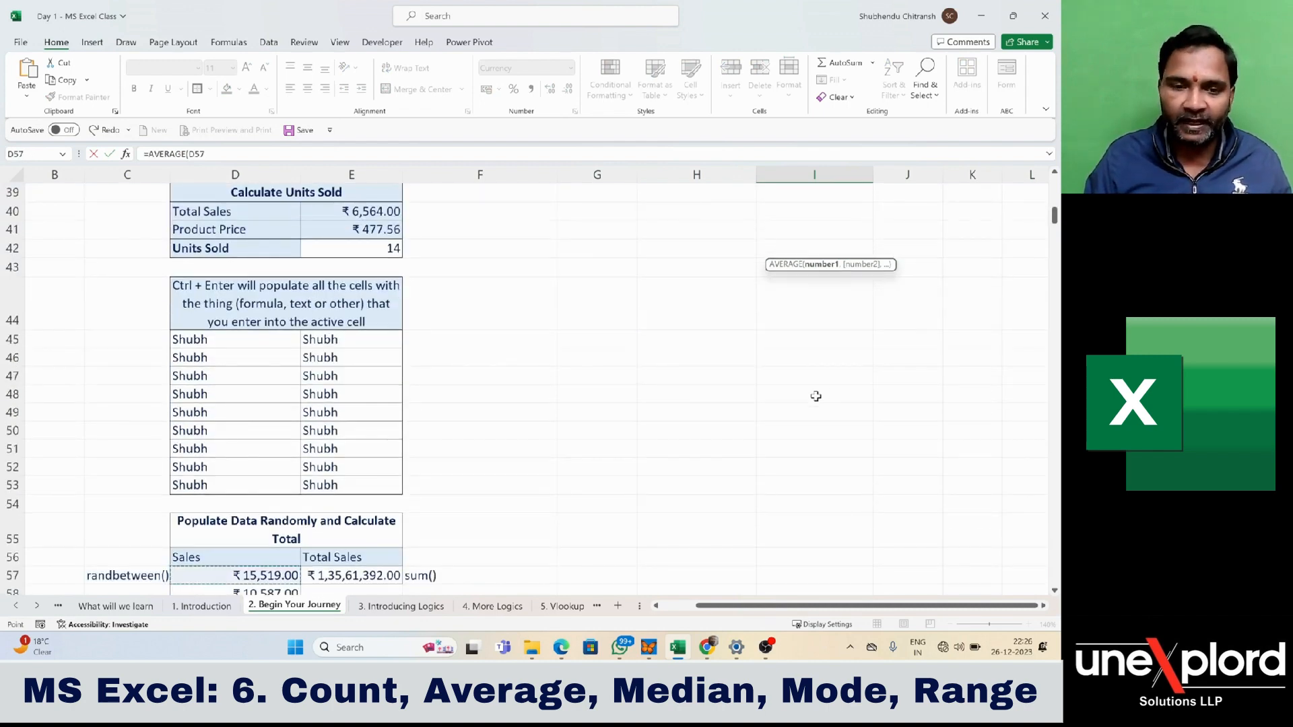
key("ctrl+shift+Down")
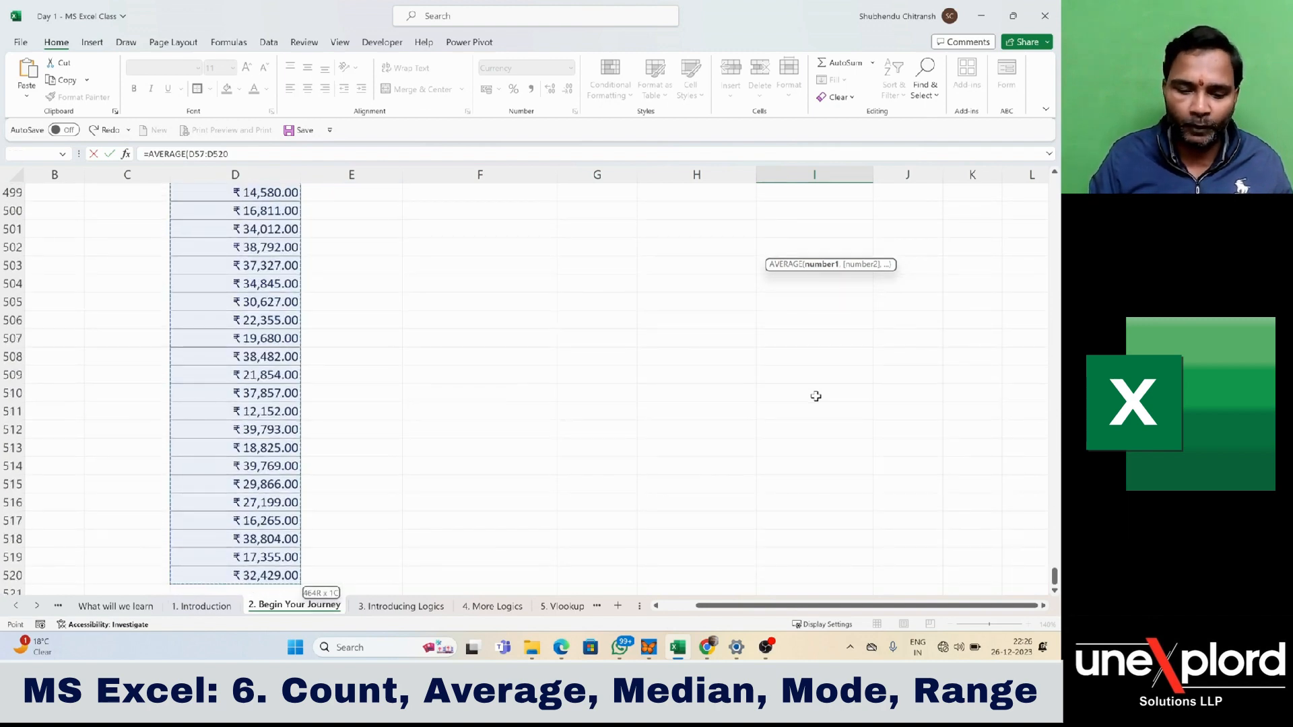
type(")")
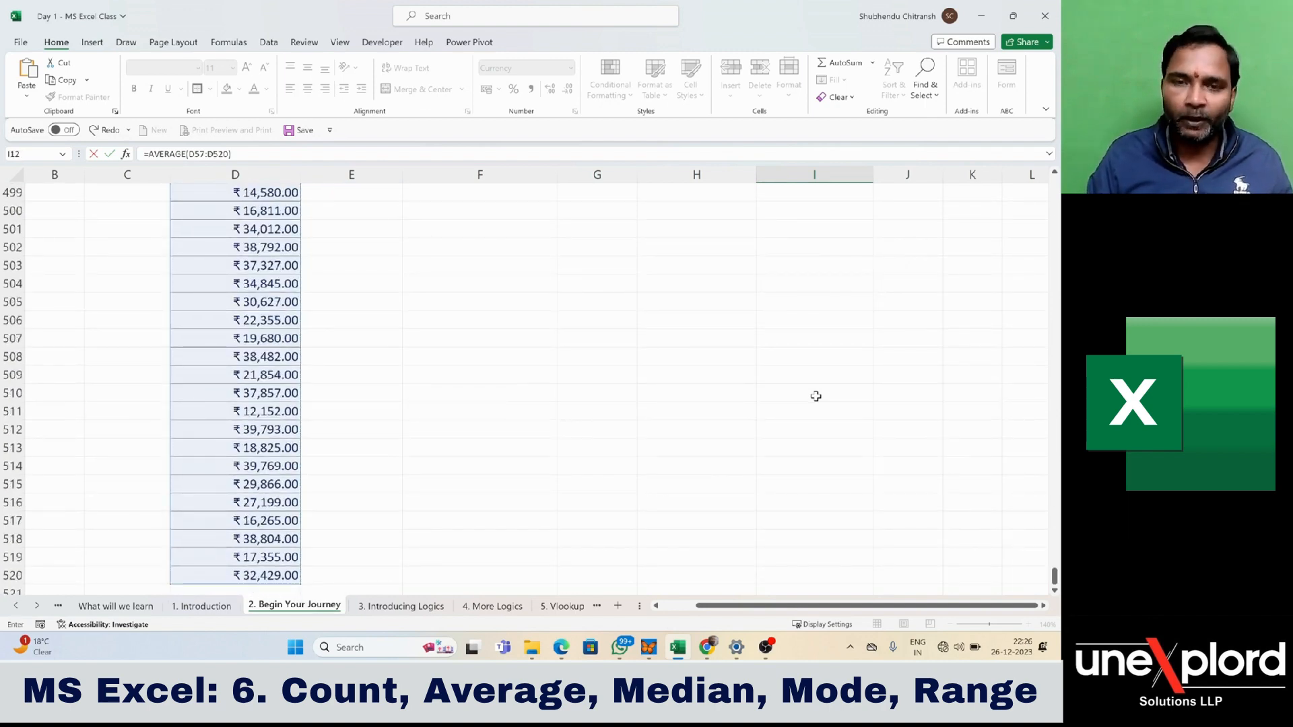
key("Return")
key("Up")
key("Up")
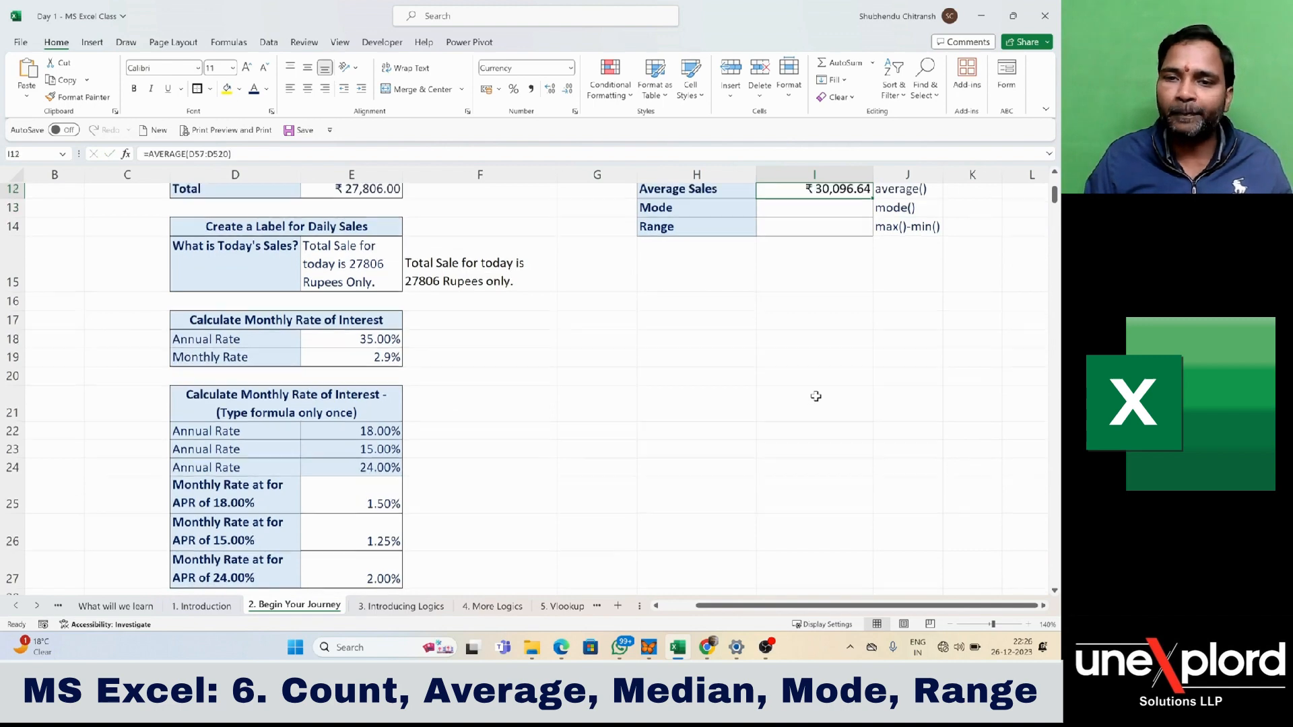
- Start a formula in cell I13 beside Mode, choosing the plain MODE function from the suggested functions
key("Down")
key("Down")
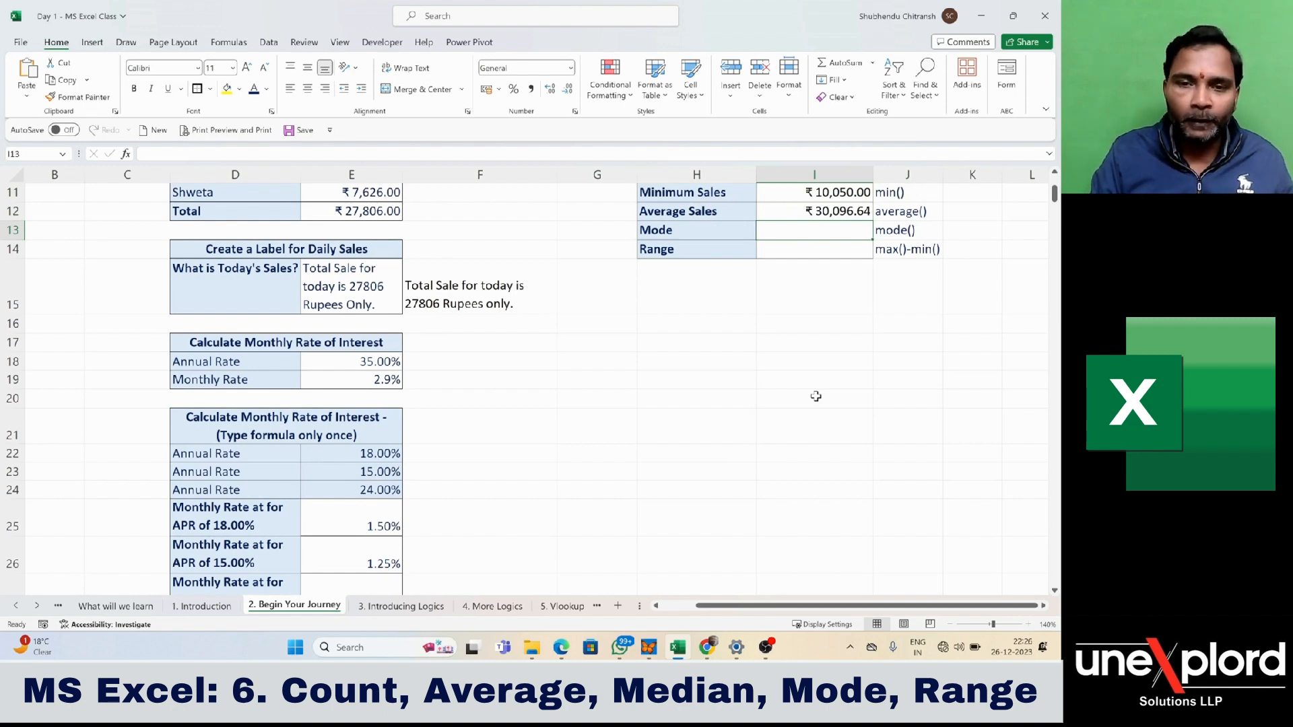
type("=mode")
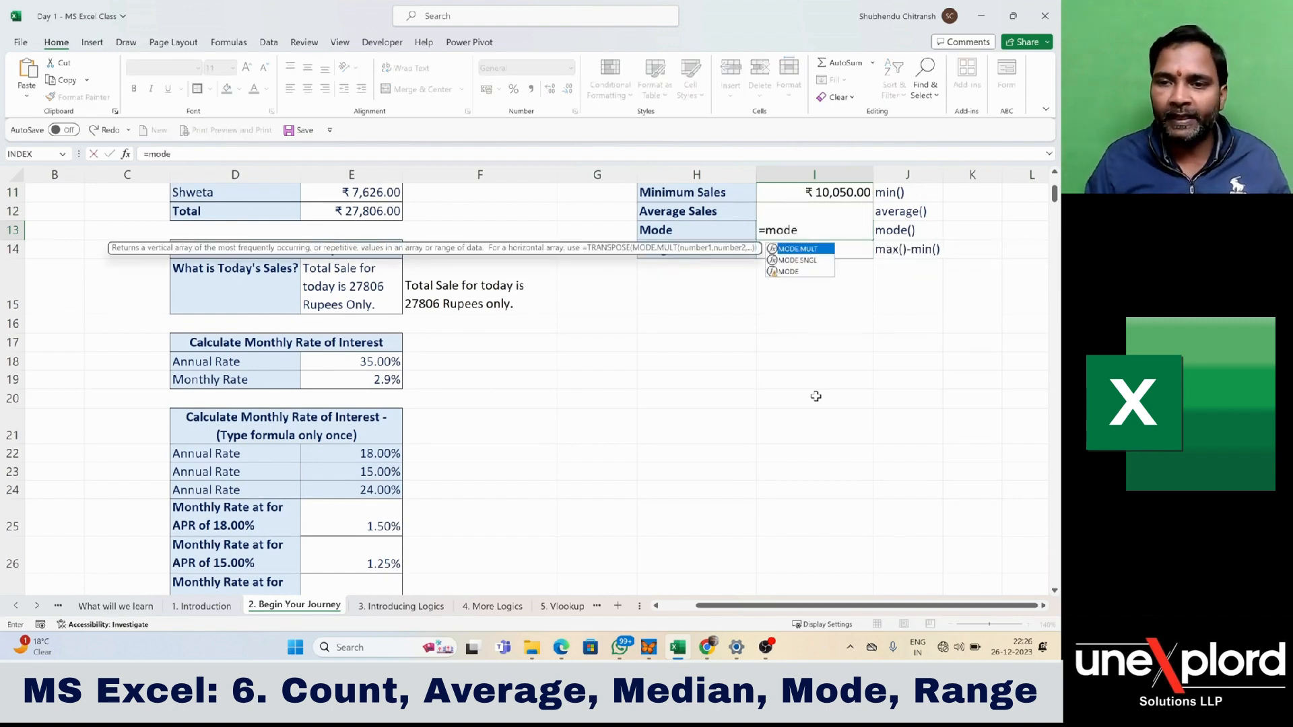
key("Down")
key("Down")
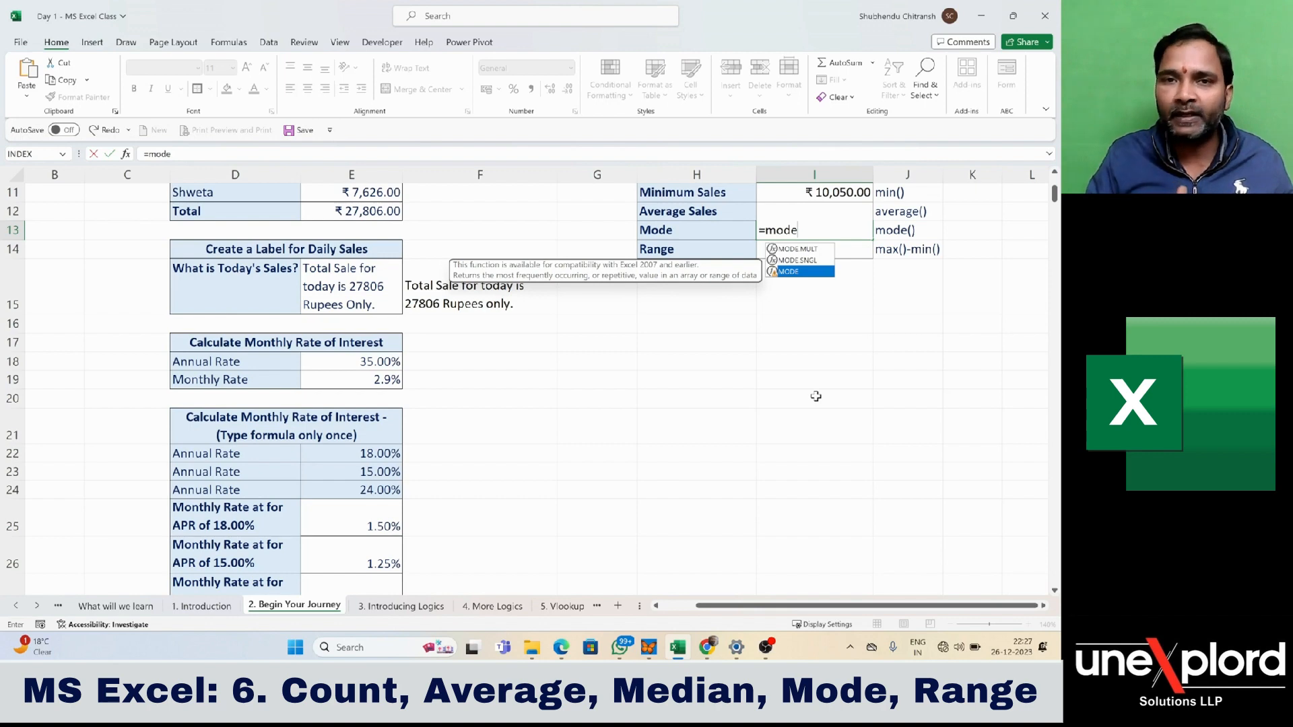
key("Tab")
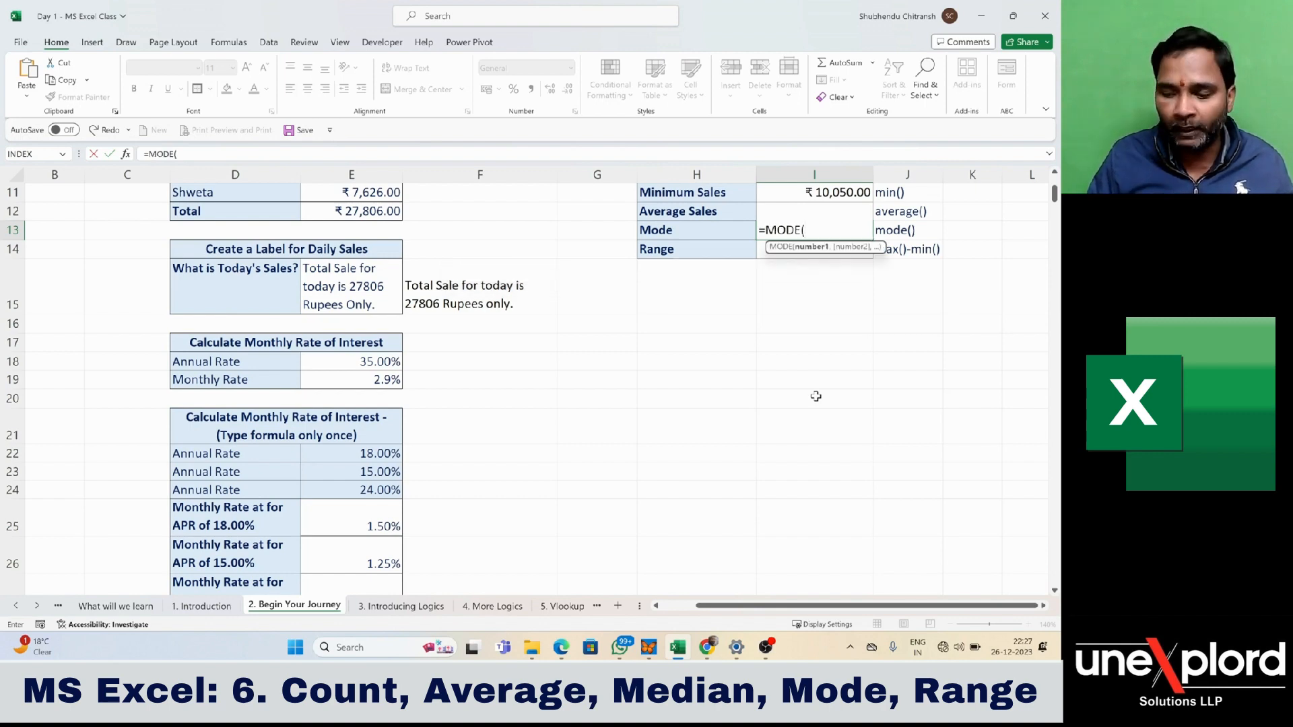
- Give MODE the full Sales range D57:D520, close the parenthesis and enter the formula
key("Left")
key("Left")
key("Left")
key("Left")
key("Left")
key("Left")
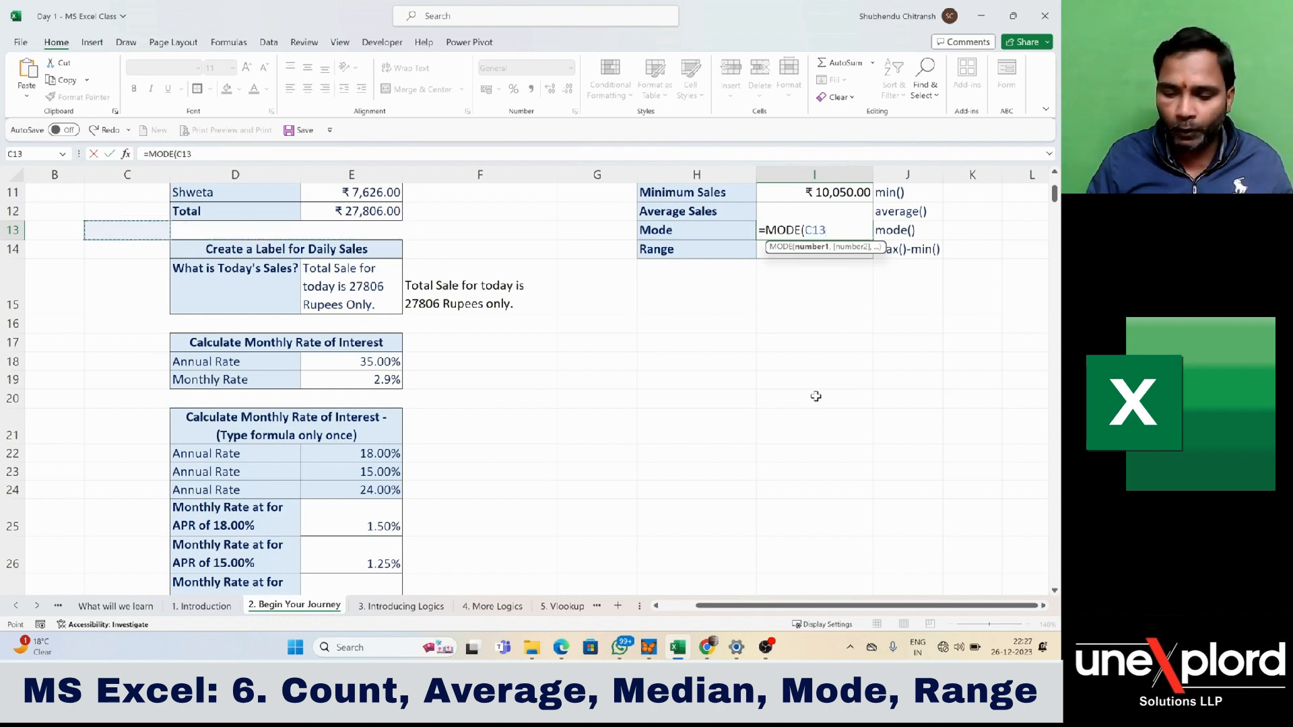
key("ctrl+Down")
key("Right")
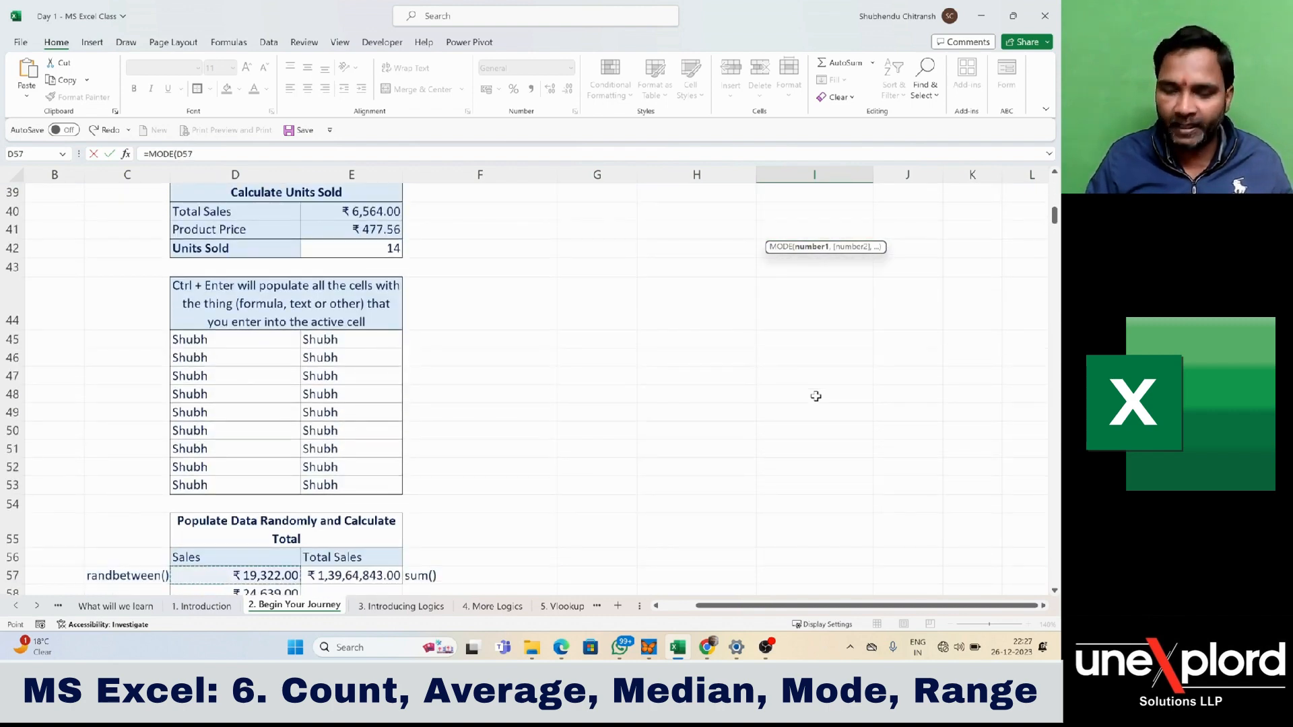
key("ctrl+shift+Down")
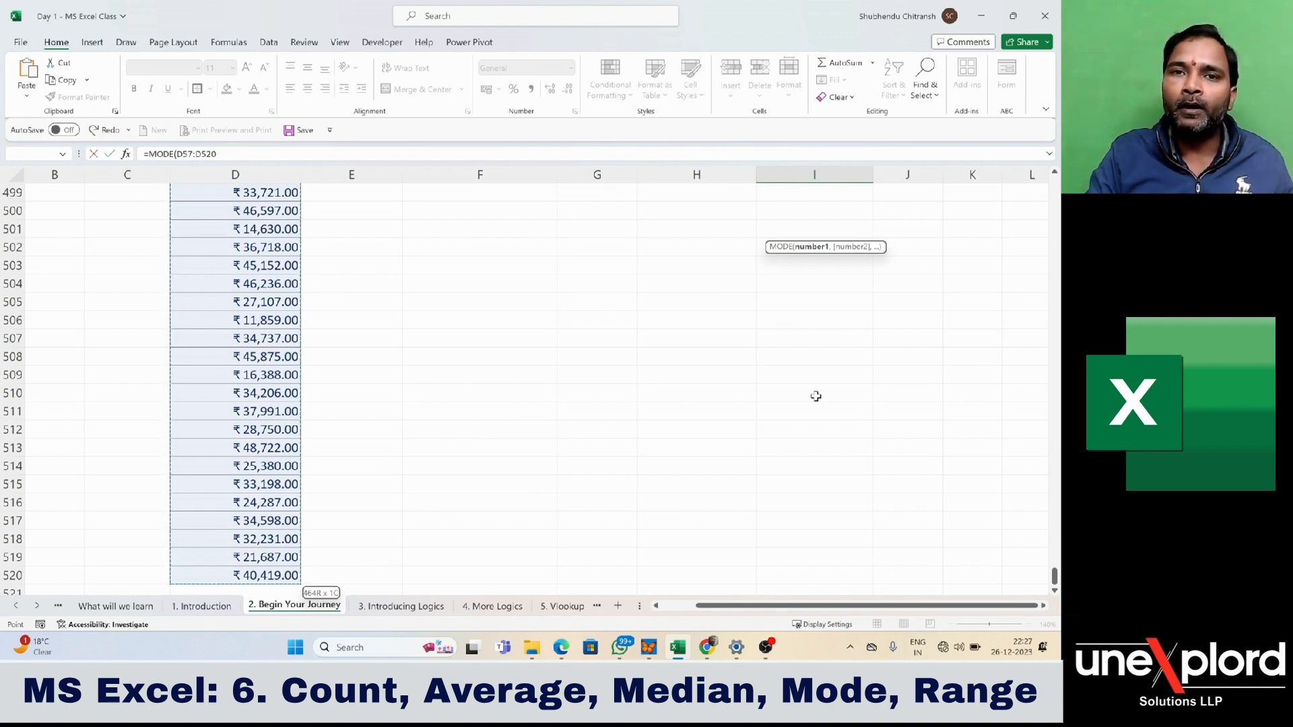
type(")")
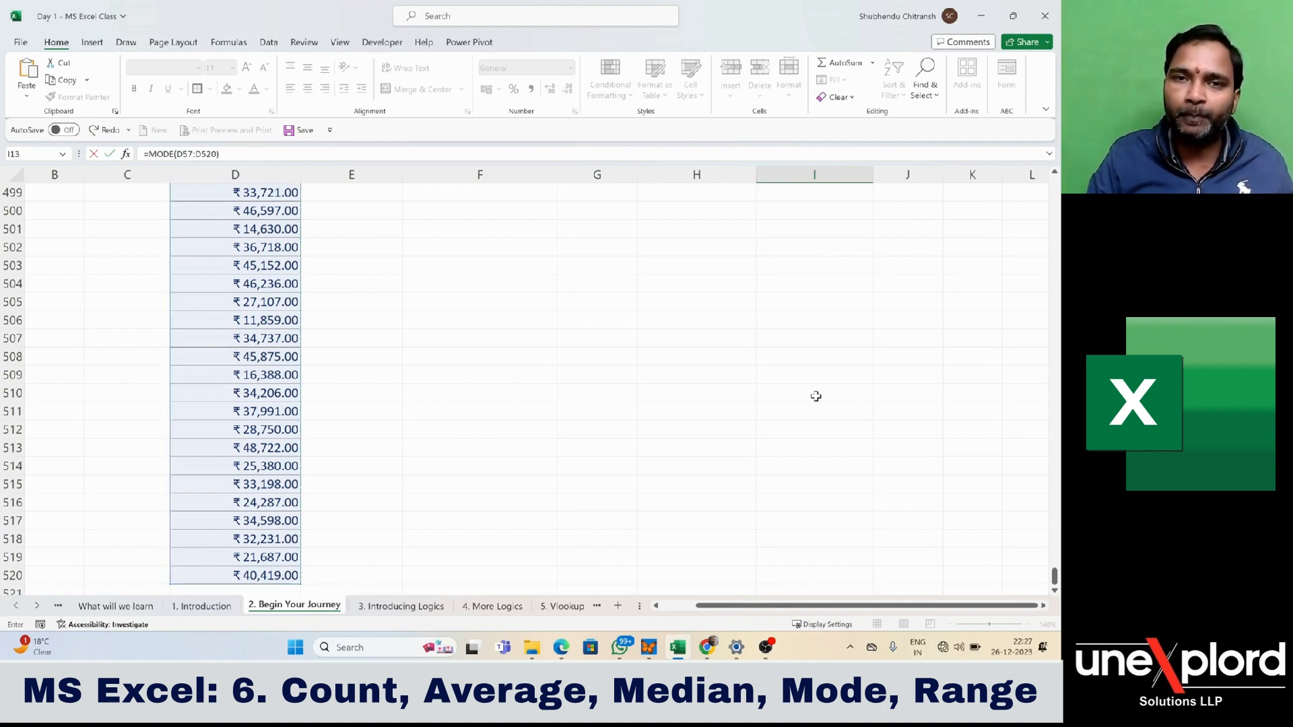
key("Return")
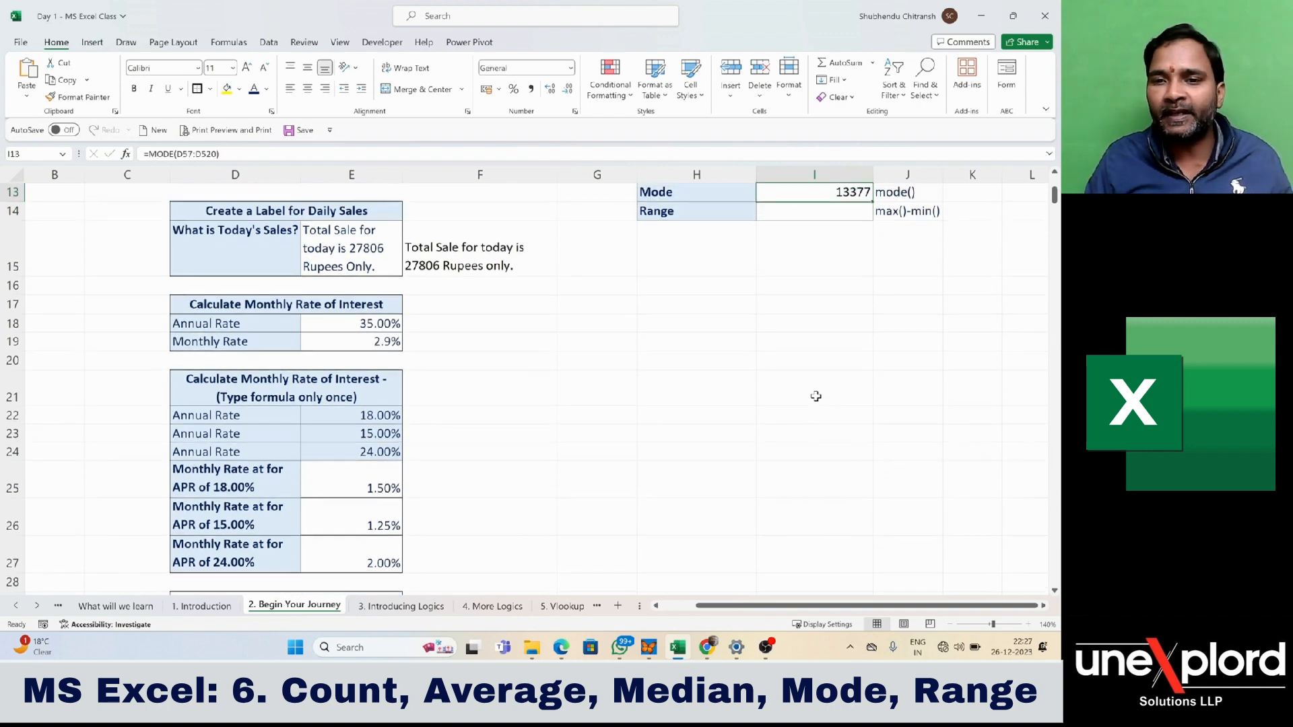
- Enter =I10-I11 in cell I14 beside Range, subtracting Minimum Sales from Maximum Sales
key("Up")
key("Up")
key("Up")
key("Up")
scroll(815, 396, "up", 2)
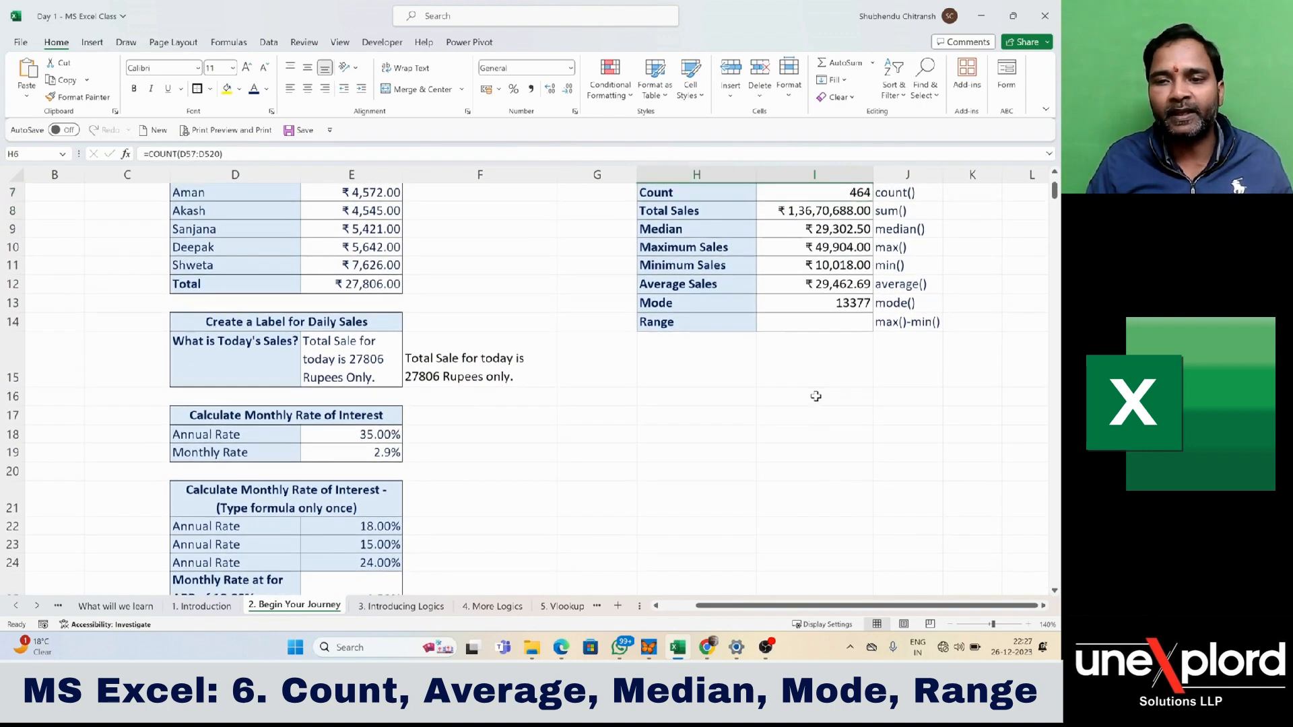
key("Down")
key("Down")
key("Down")
key("Down")
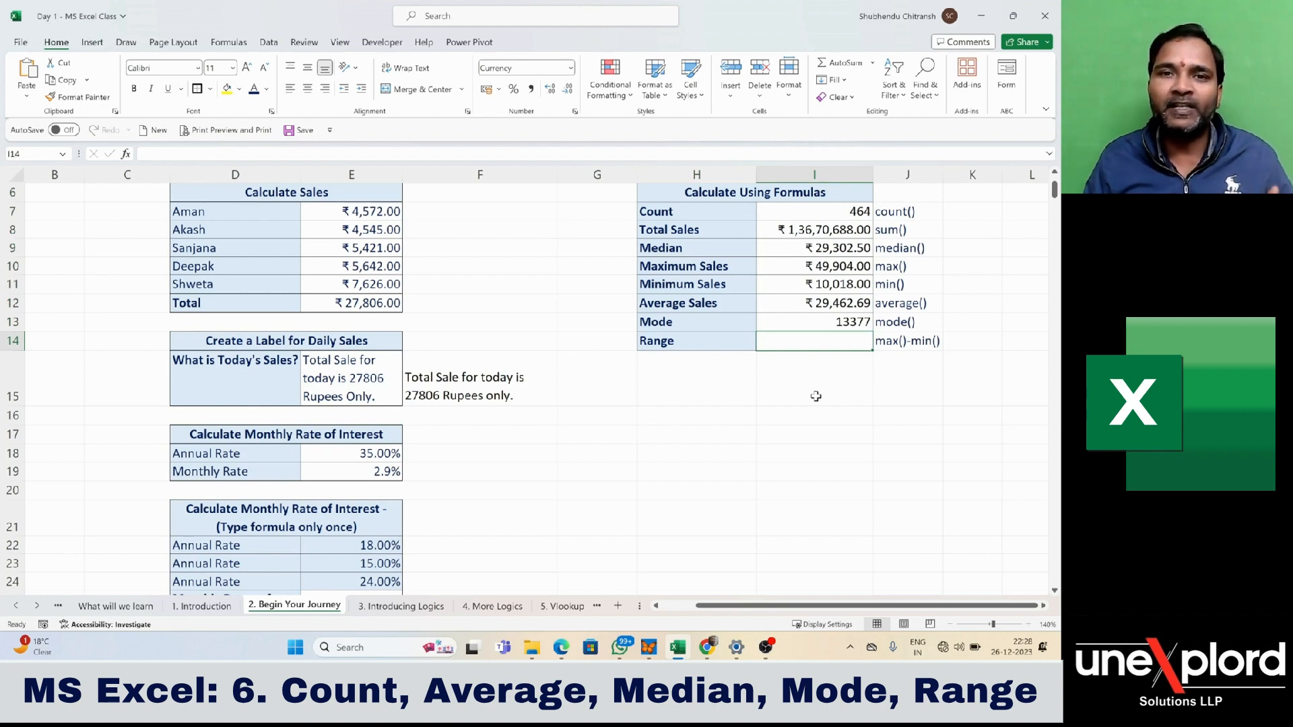
type("=")
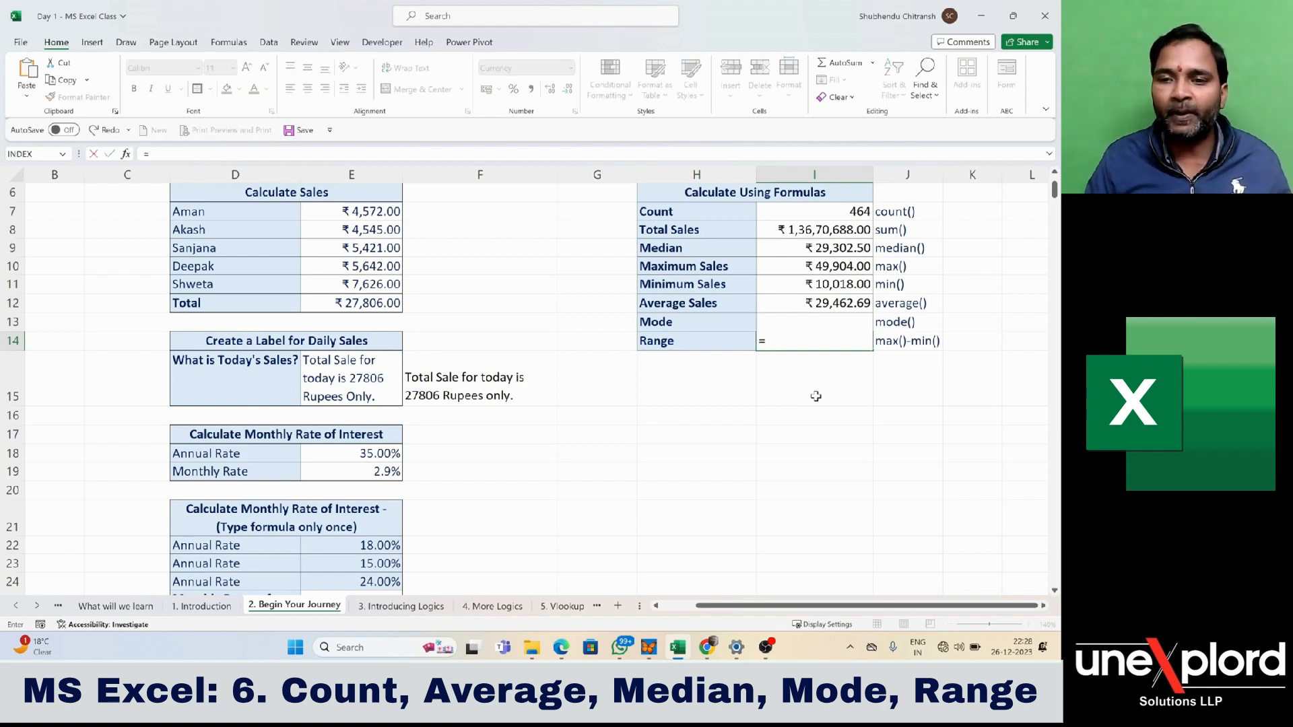
key("Up")
key("Up")
key("Up")
key("Up")
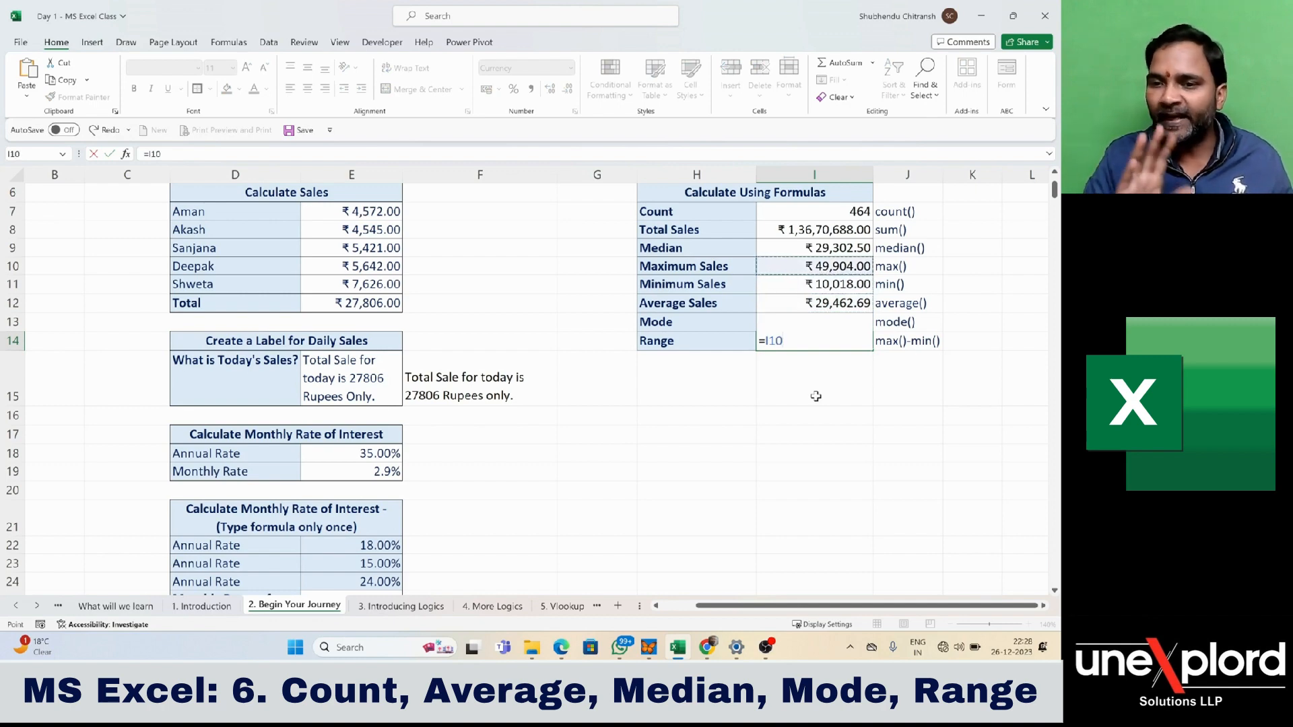
type("-")
key("Up")
key("Up")
key("Up")
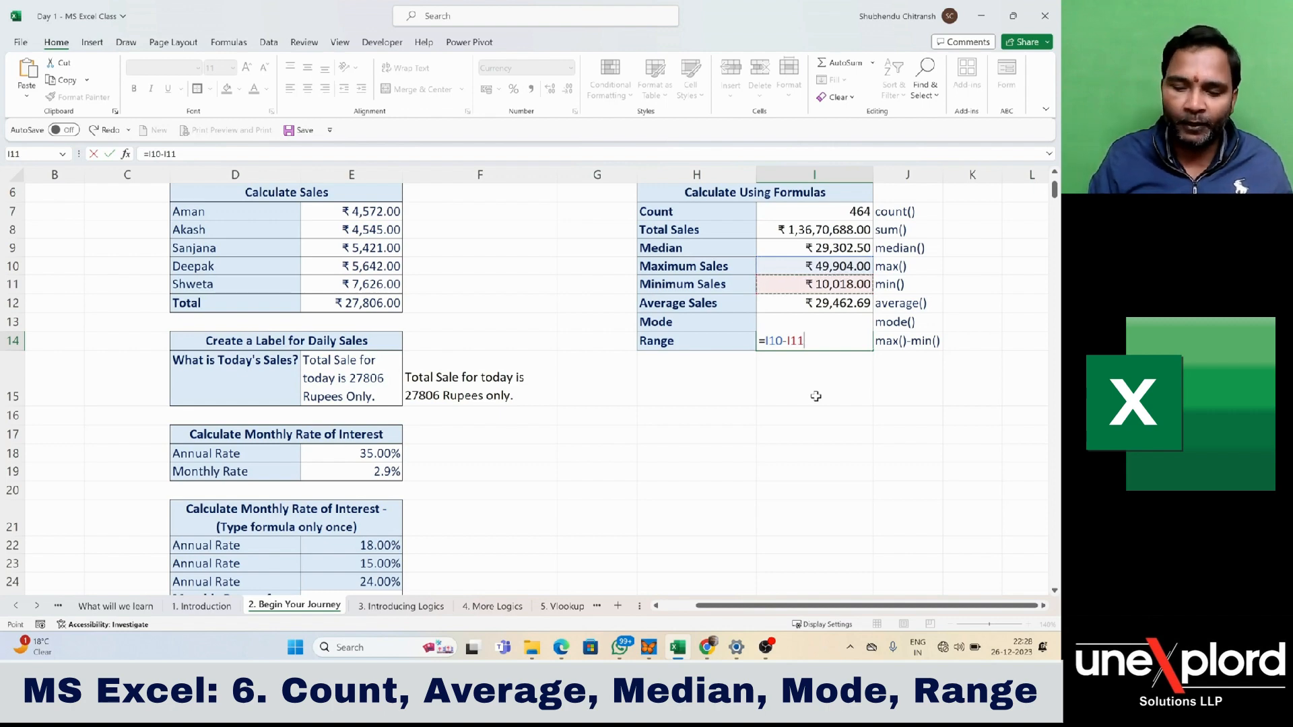
key("Return")
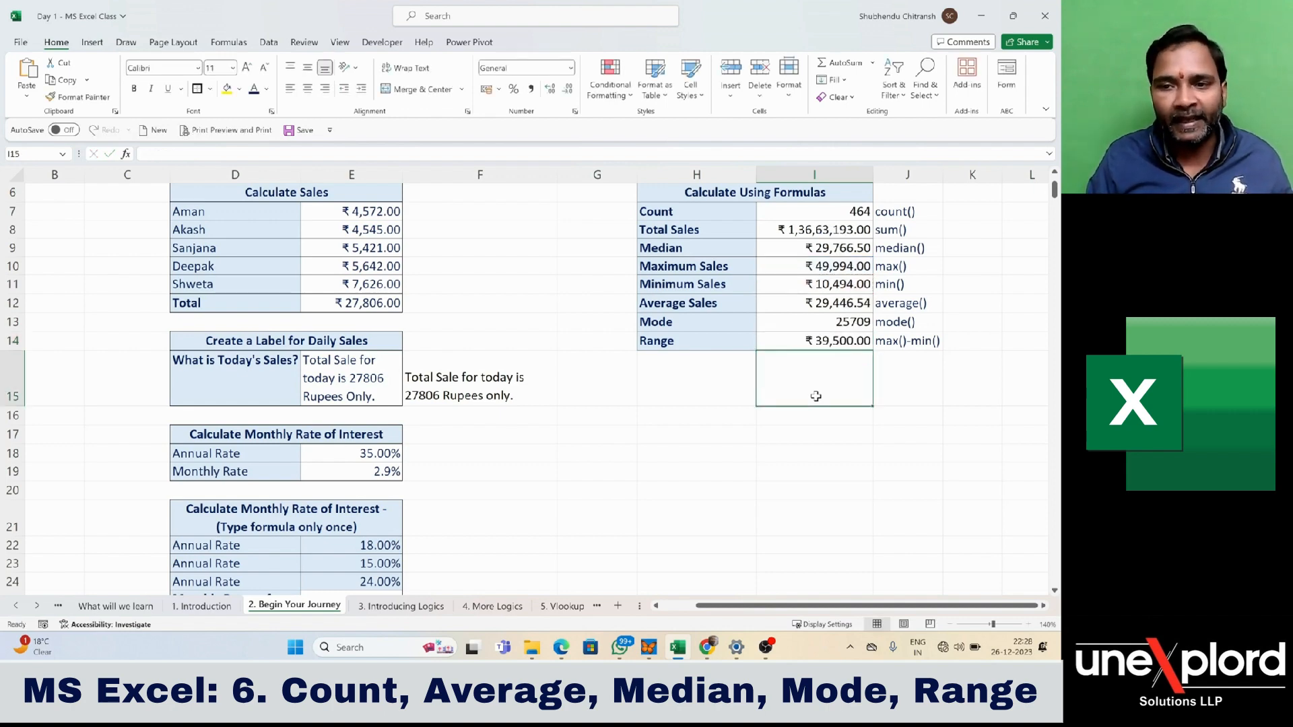
- Re-enter the existing Minimum Sales formula in I11 and Maximum Sales formula in I10 to observe how the table recalculates
double_click(842, 284)
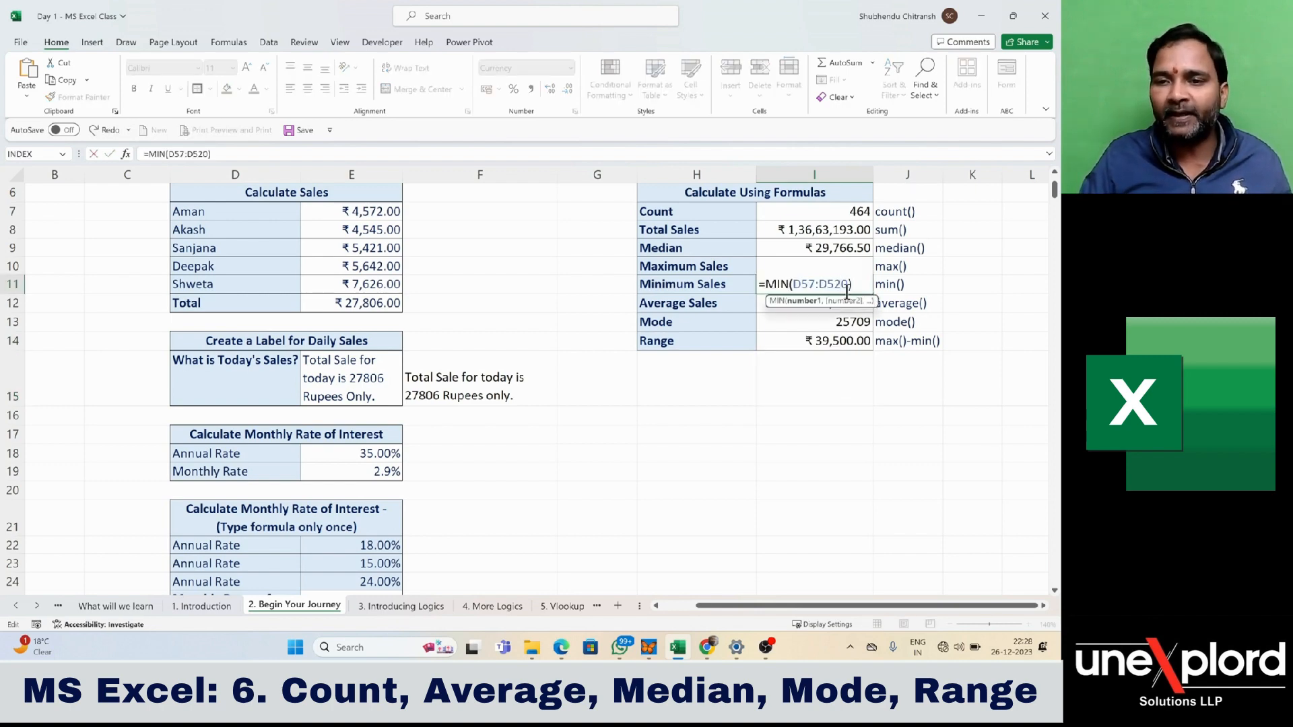
key("Return")
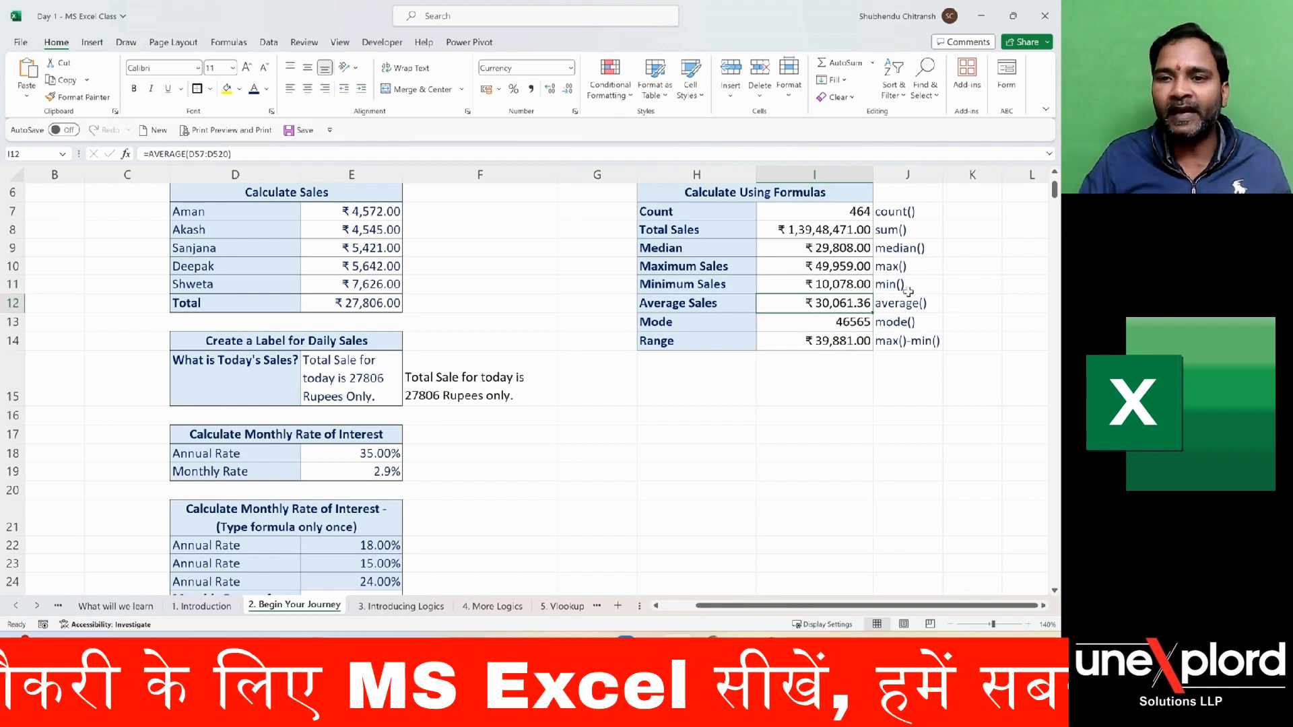
double_click(847, 265)
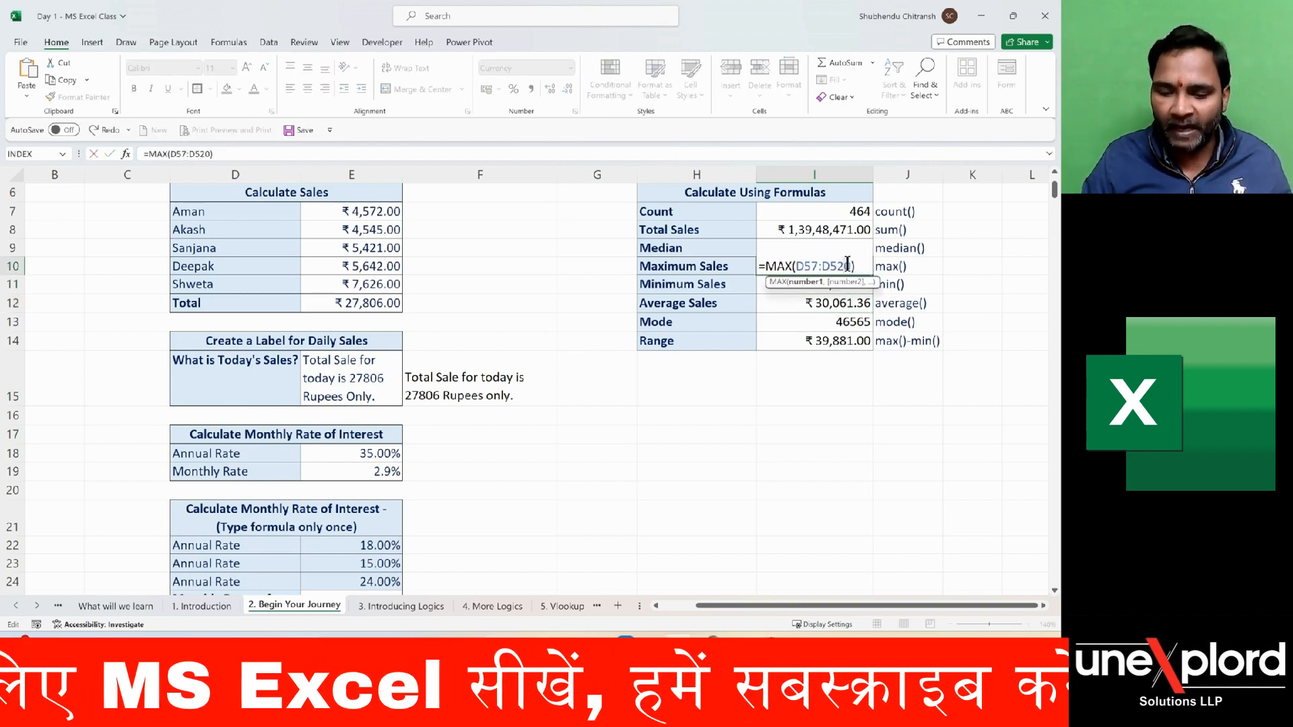
key("Return")
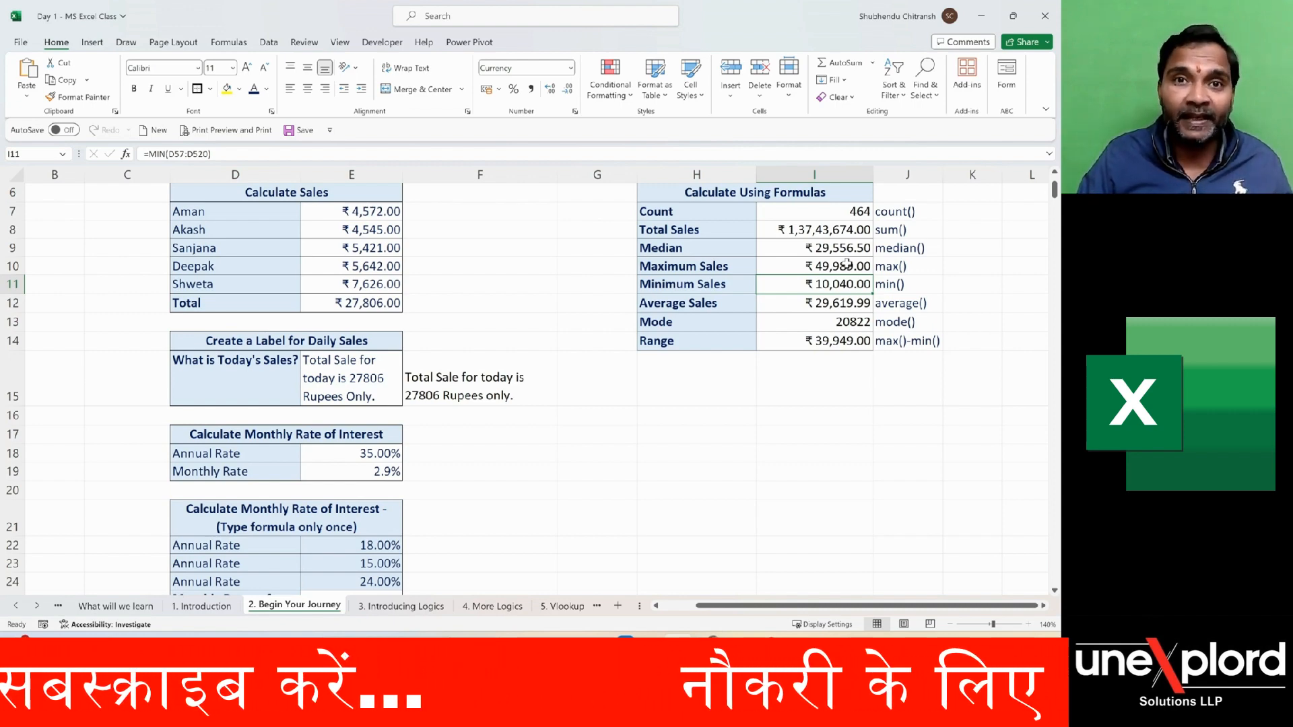
- Examine the RANDBETWEEN formula in D57, the first cell of the Sales column feeding the summary table
scroll(580, 366, "down", 13)
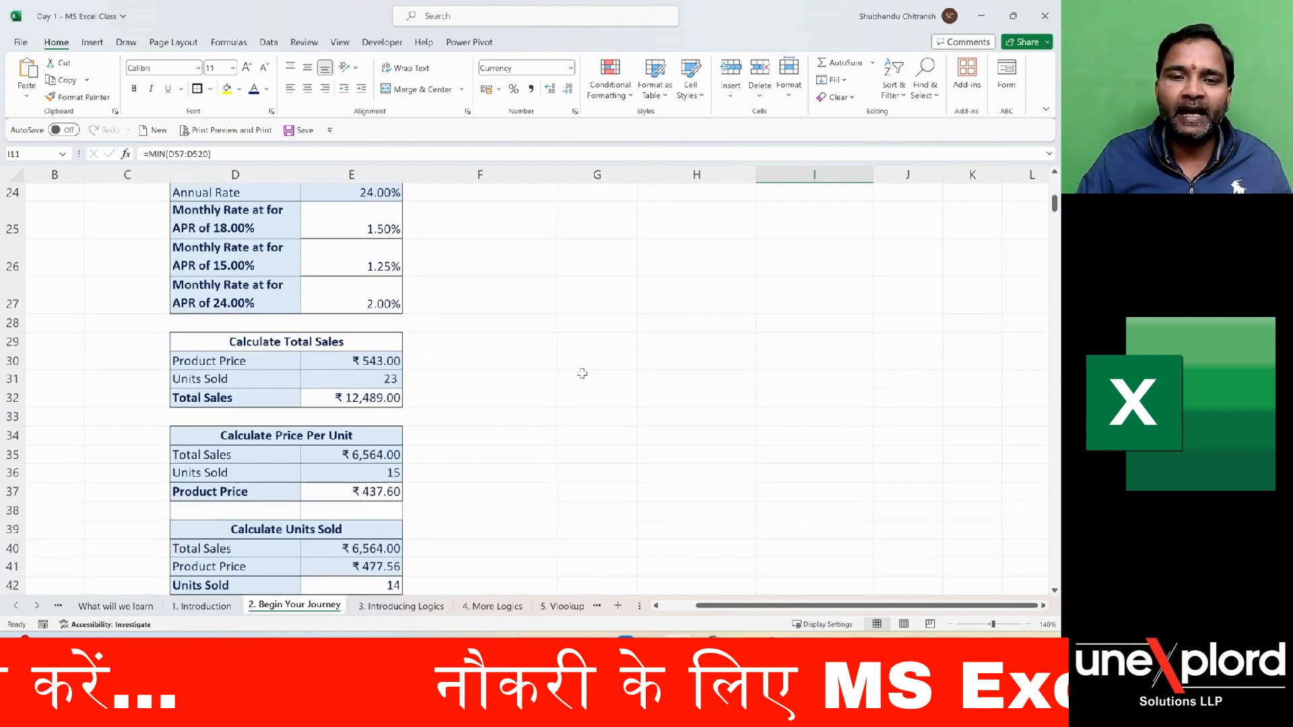
scroll(584, 373, "down", 2)
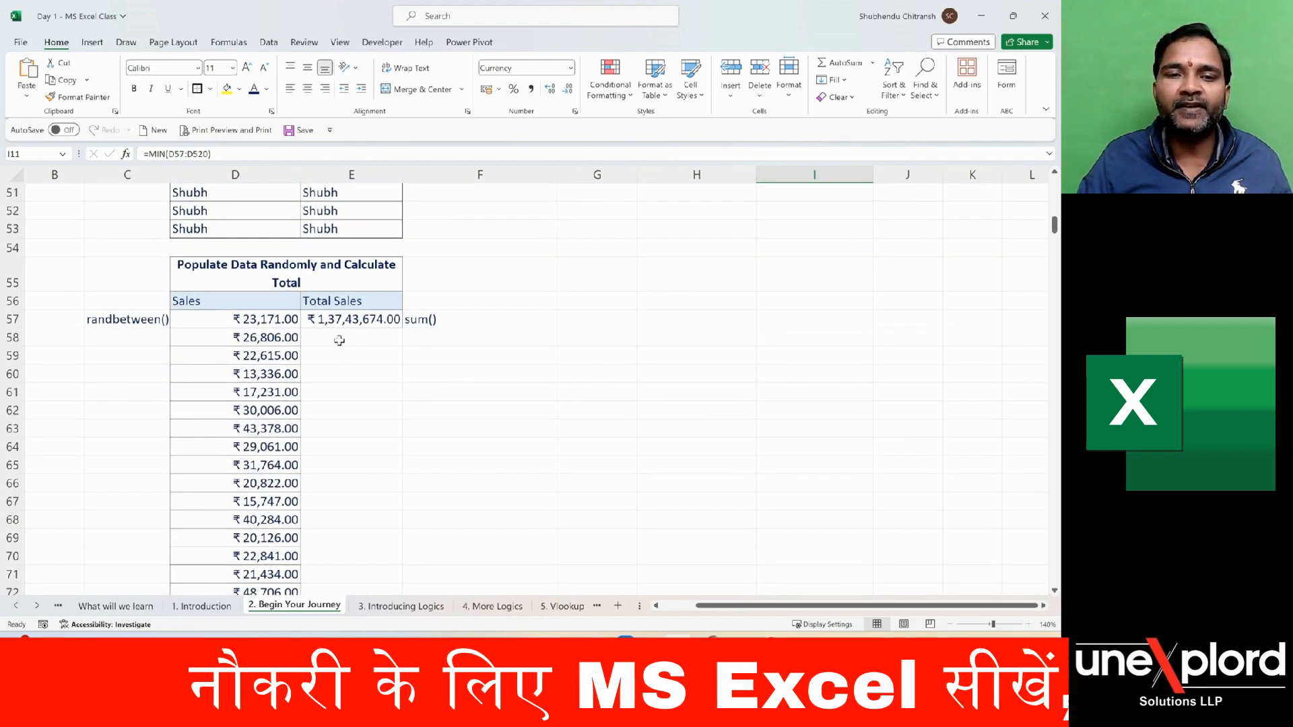
left_click(242, 321)
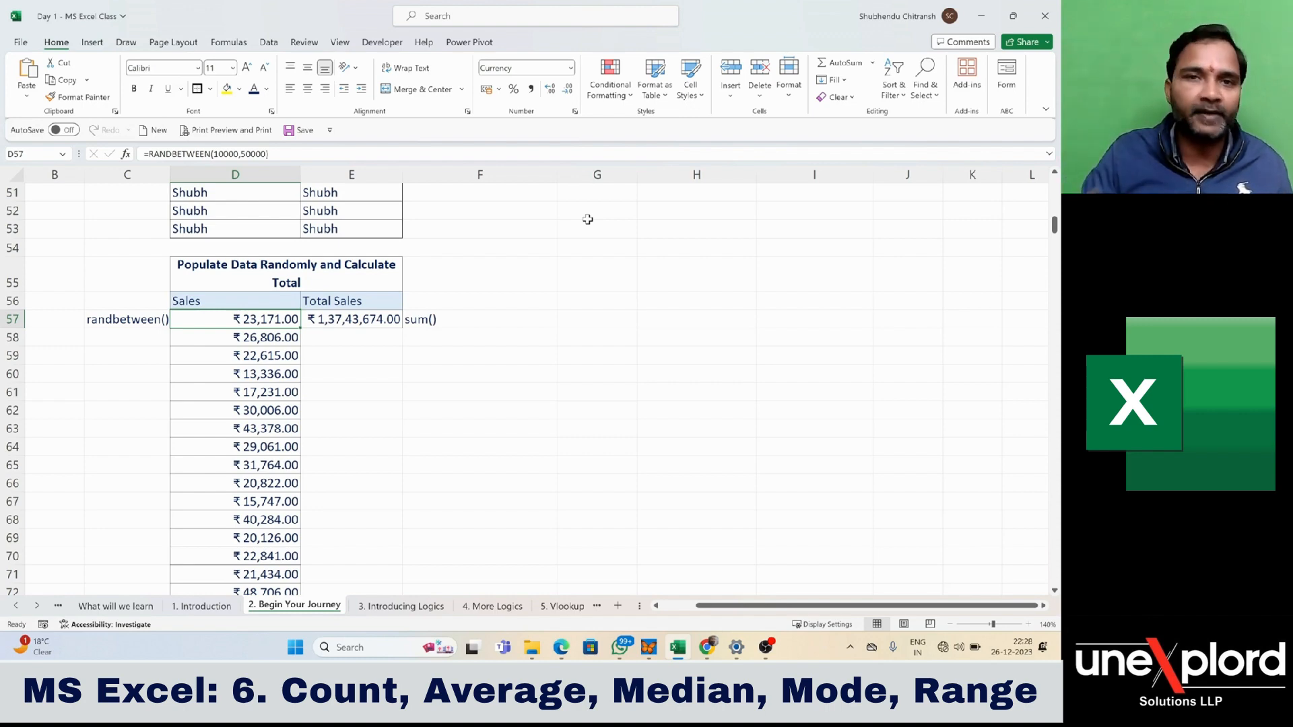
scroll(658, 279, "up", 5)
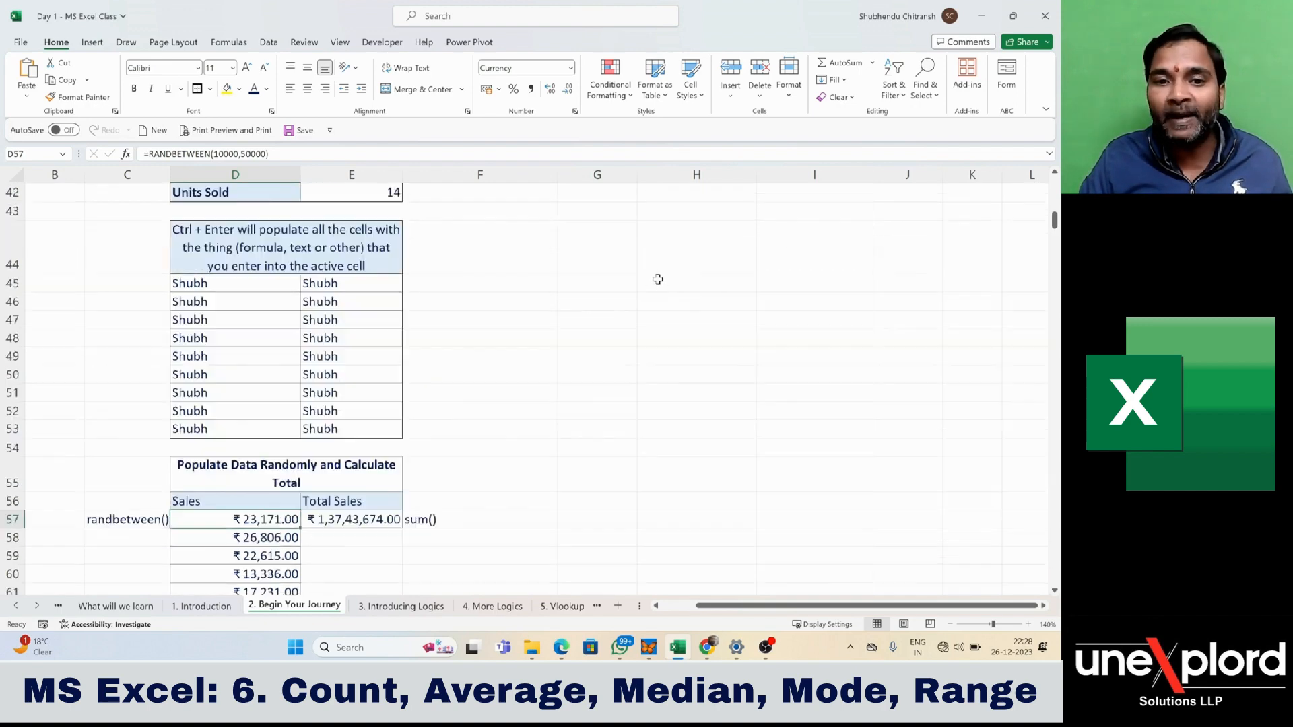
scroll(658, 279, "down", 2)
scroll(658, 279, "down", 2)
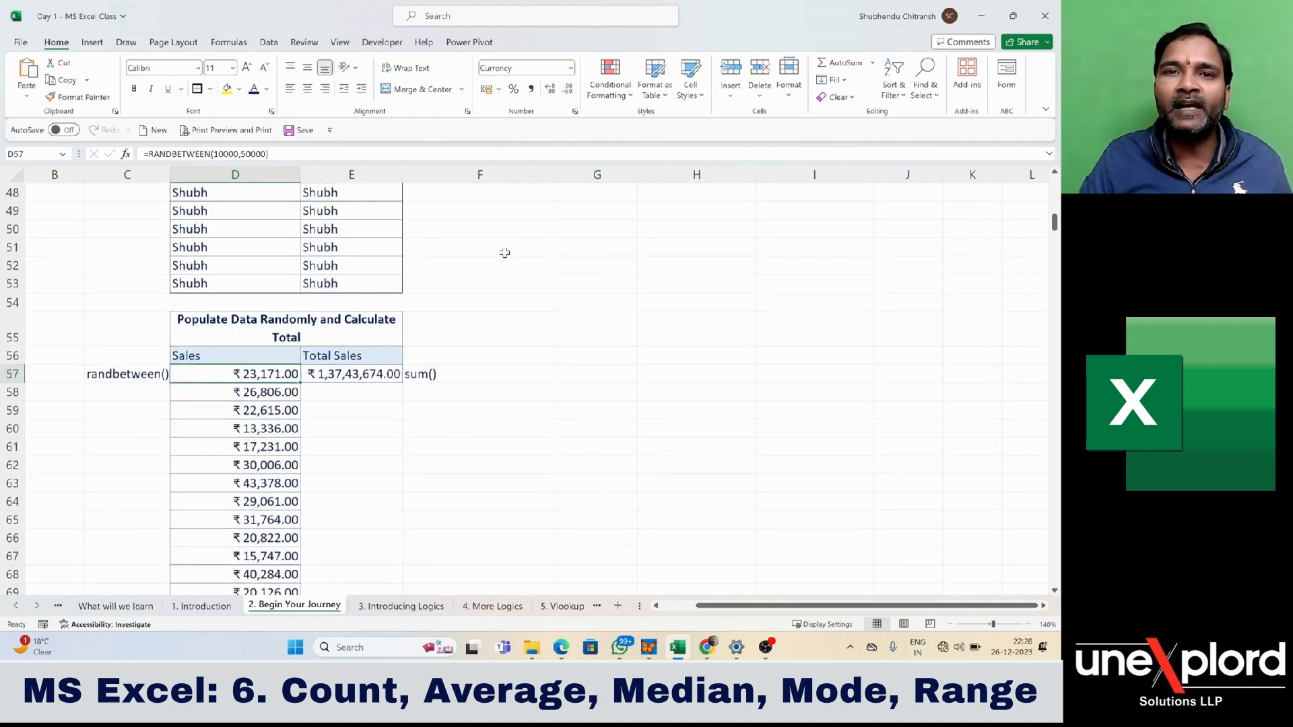
- Open and commit the blank cell E60 twice to force recalculation and observe the random Sales values
left_click(353, 424)
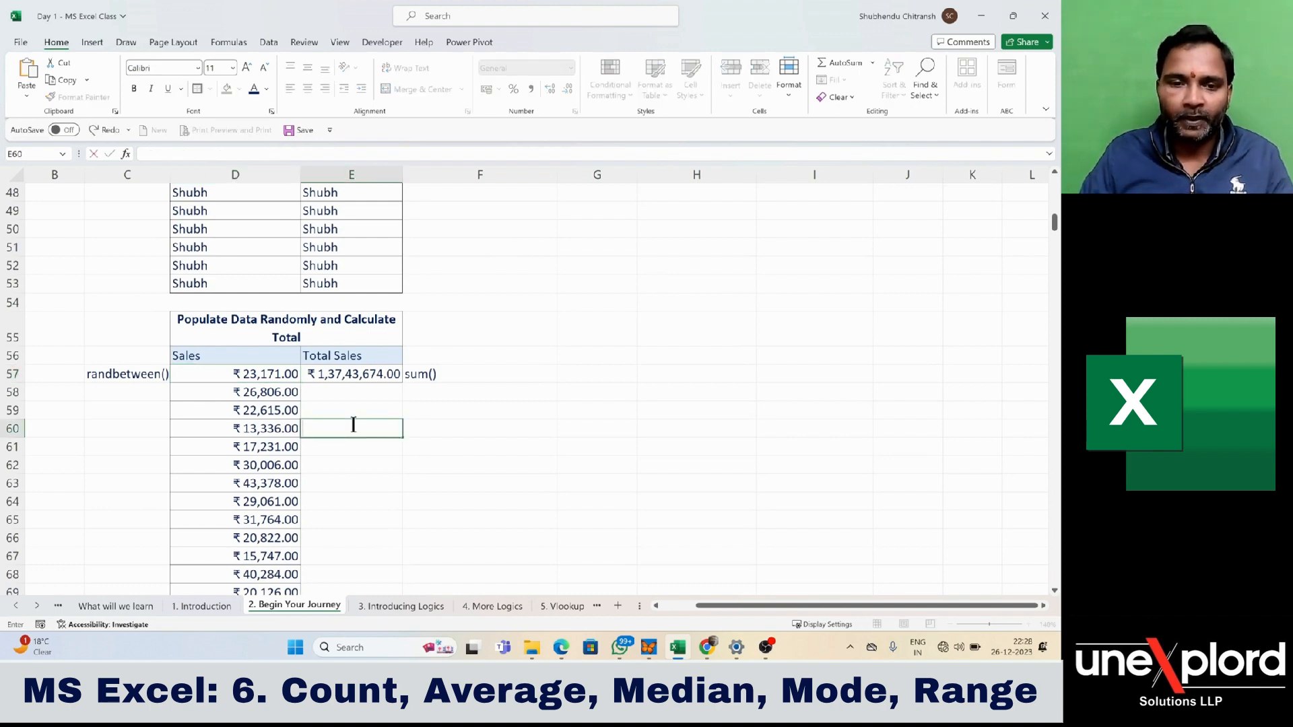
key("Return")
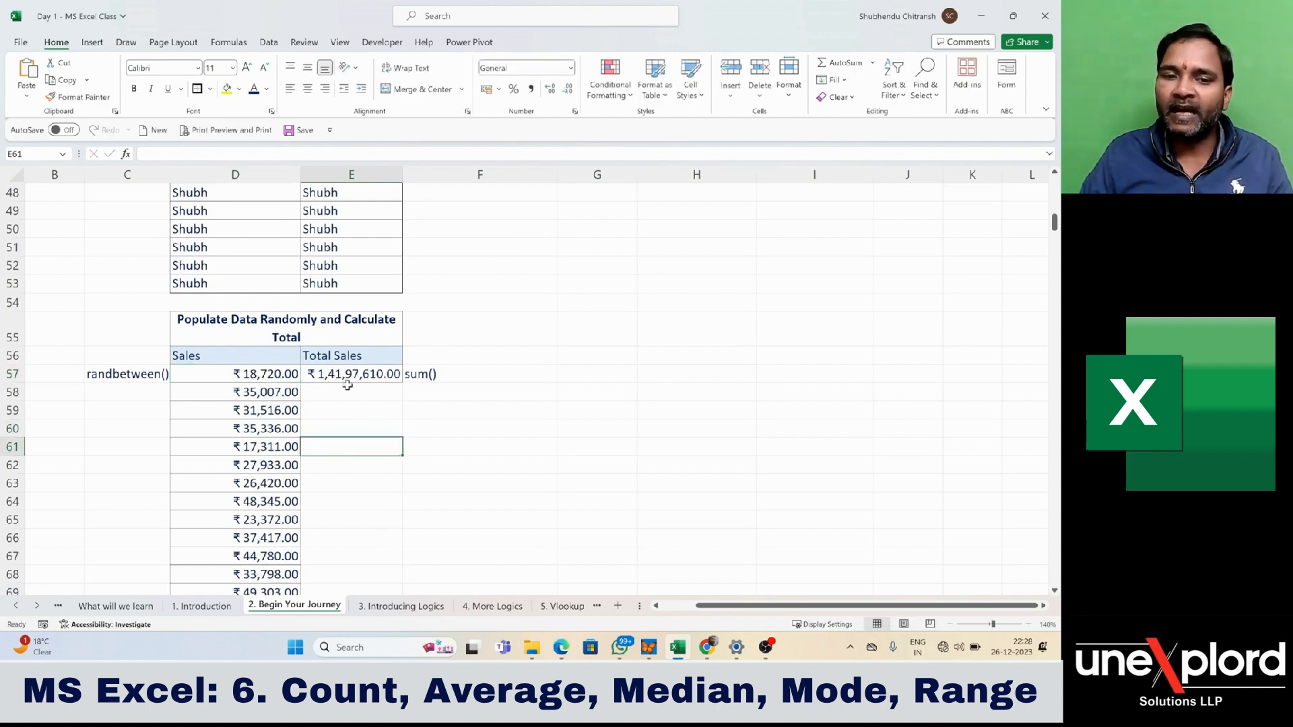
double_click(355, 425)
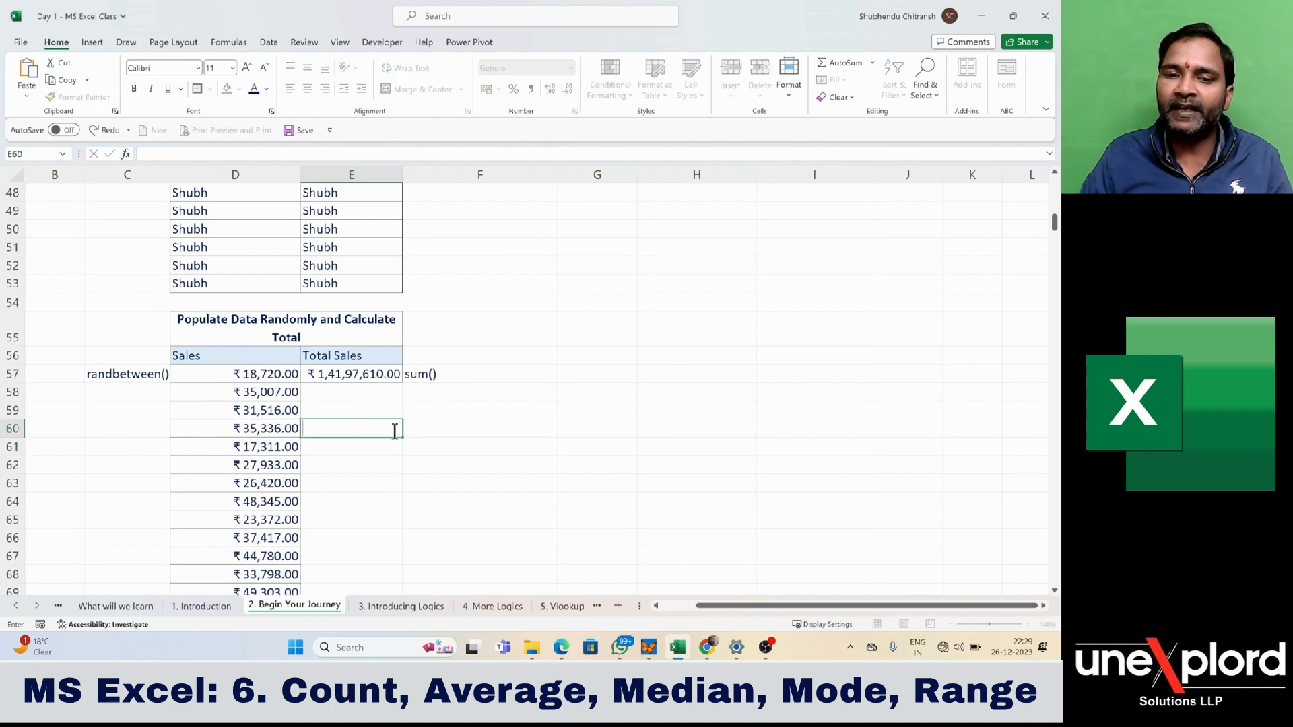
key("Return")
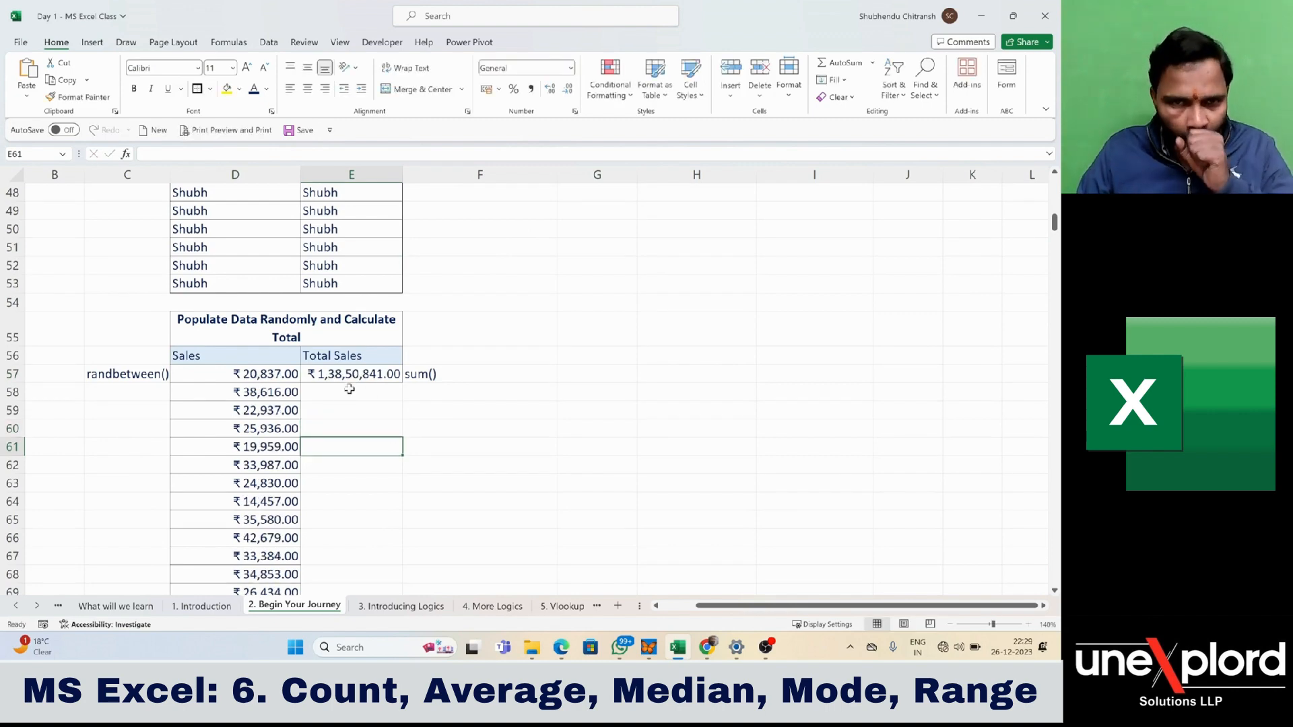
left_click(263, 374)
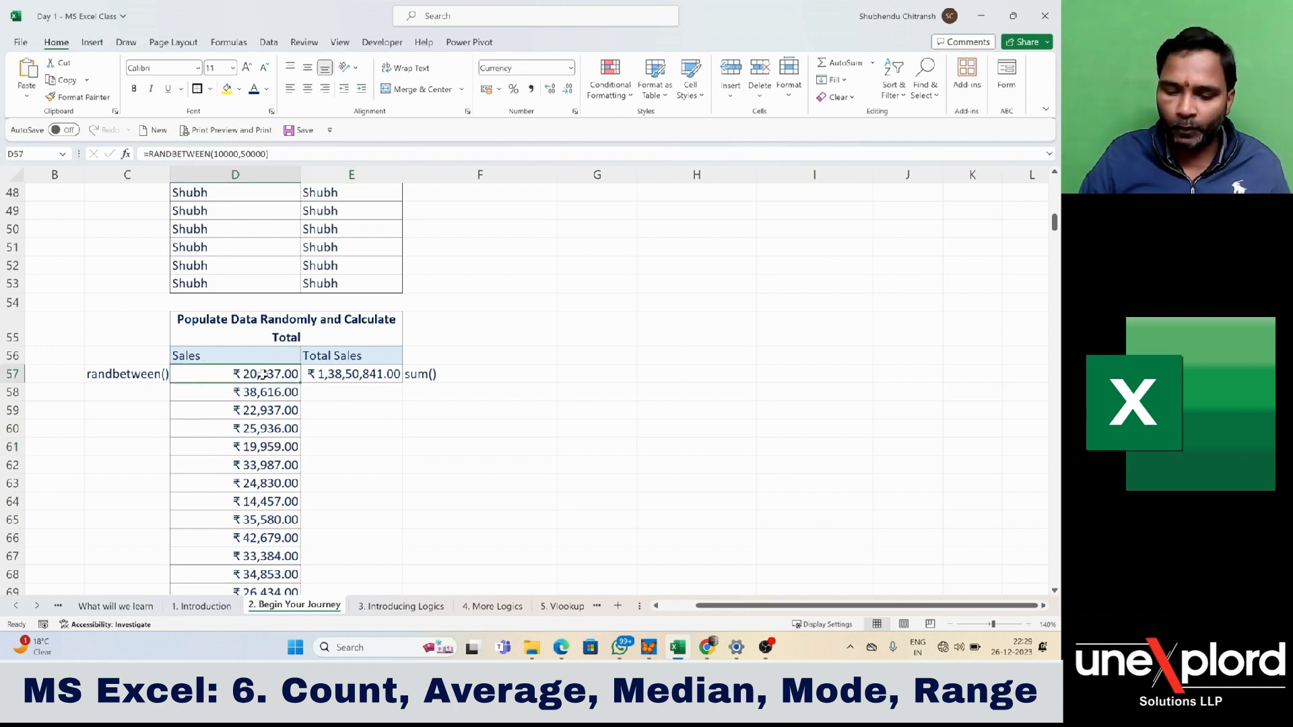
key("ctrl+shift+Down")
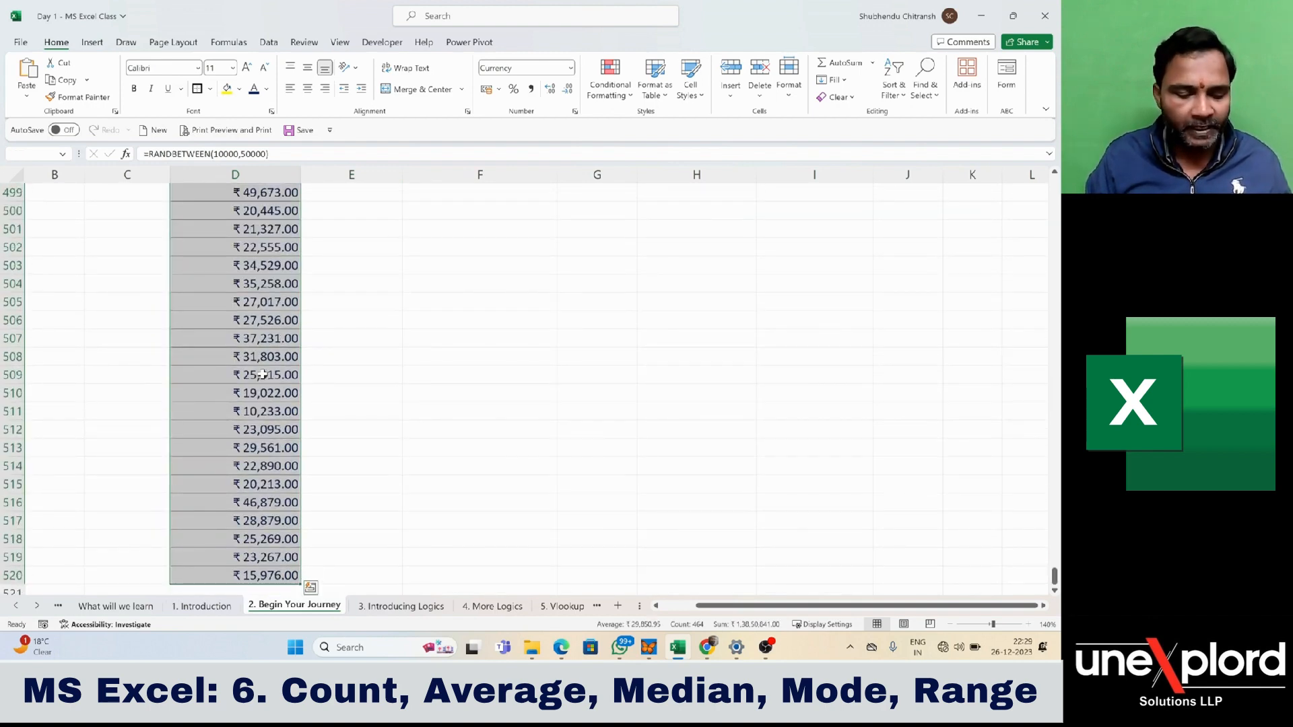
key("ctrl+q")
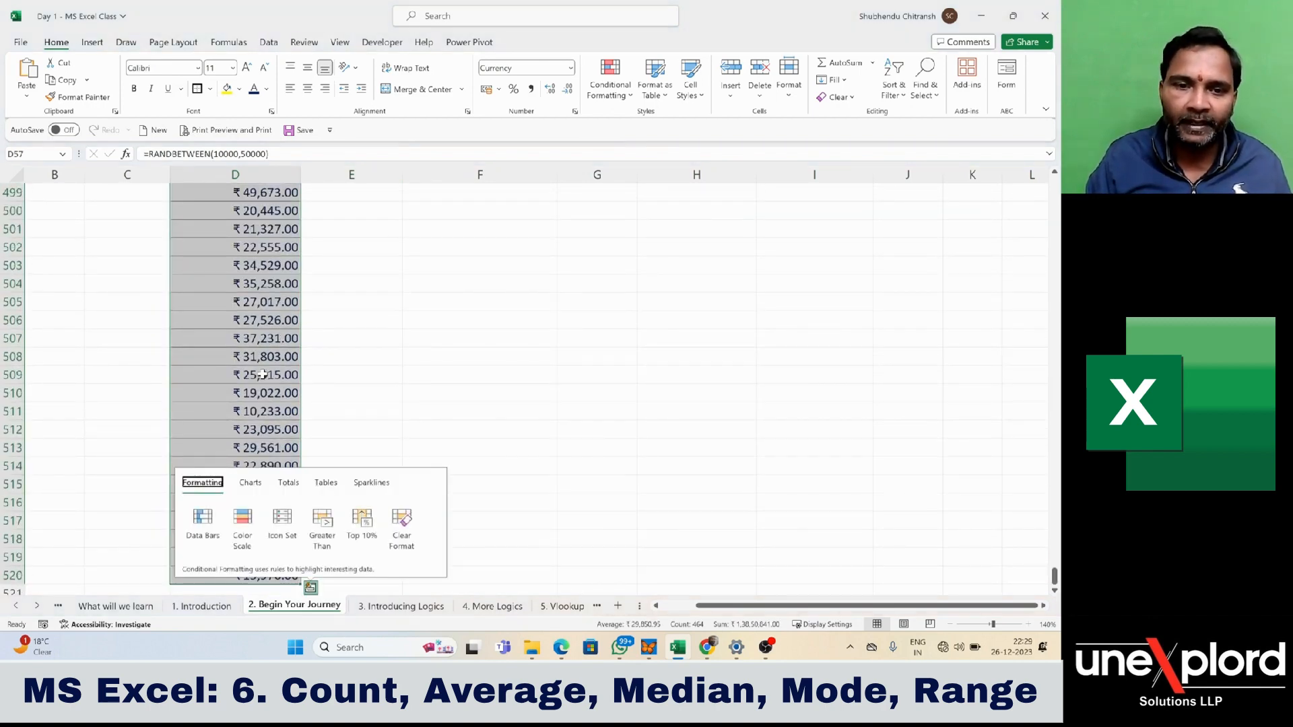
left_click(640, 305)
left_click(262, 217)
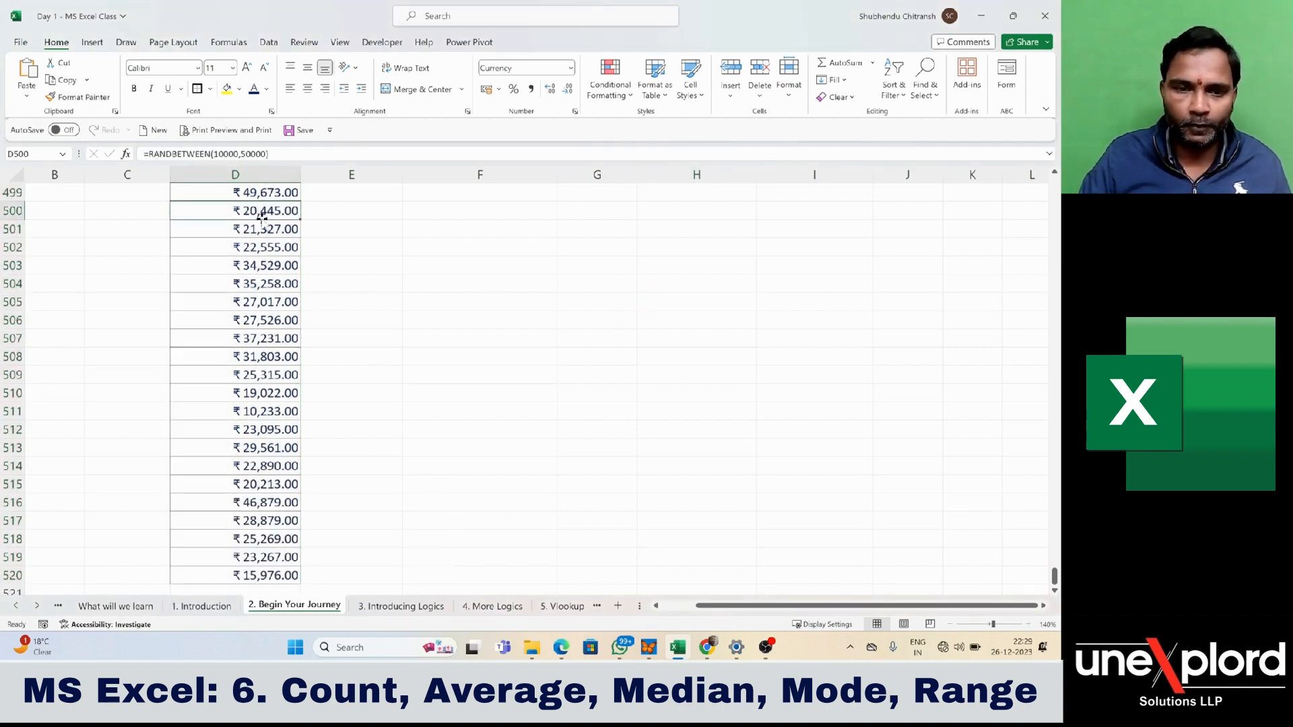
key("ctrl+Up")
key("Down")
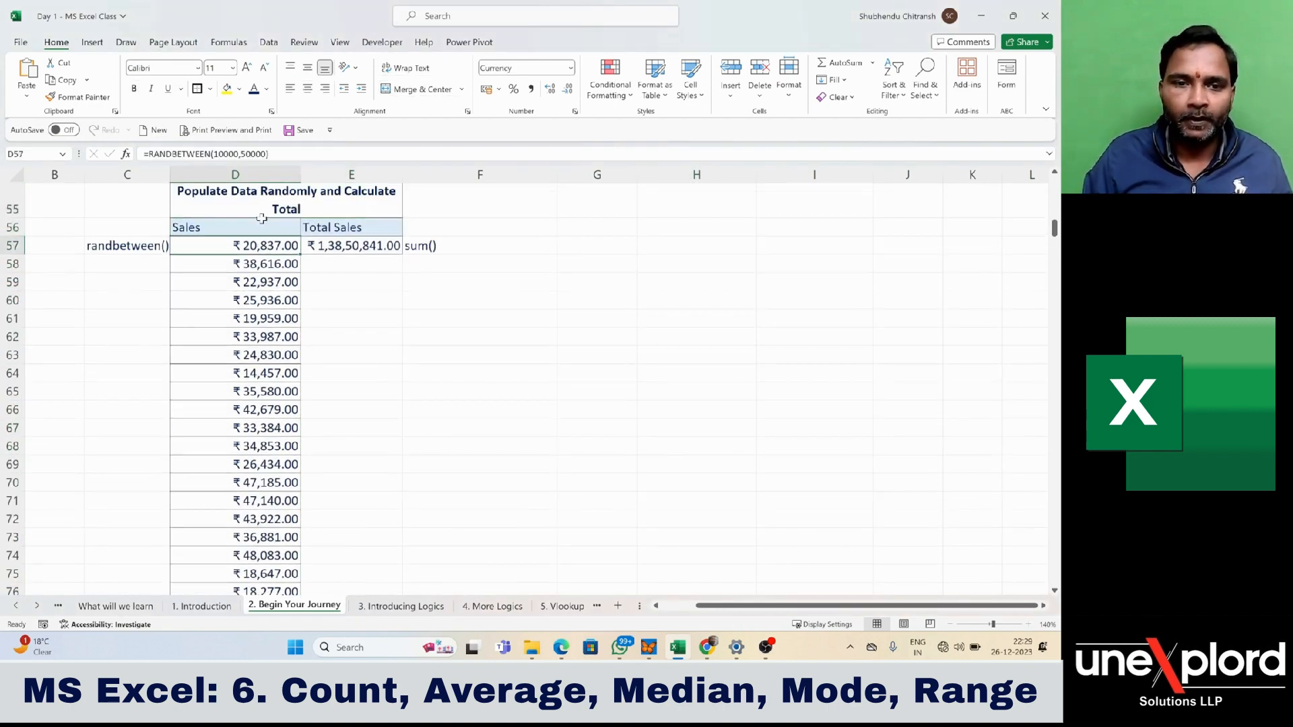
- Copy the Sales range D57:D520 and paste it over itself as values only, replacing the RANDBETWEEN formulas
key("ctrl+shift+Down")
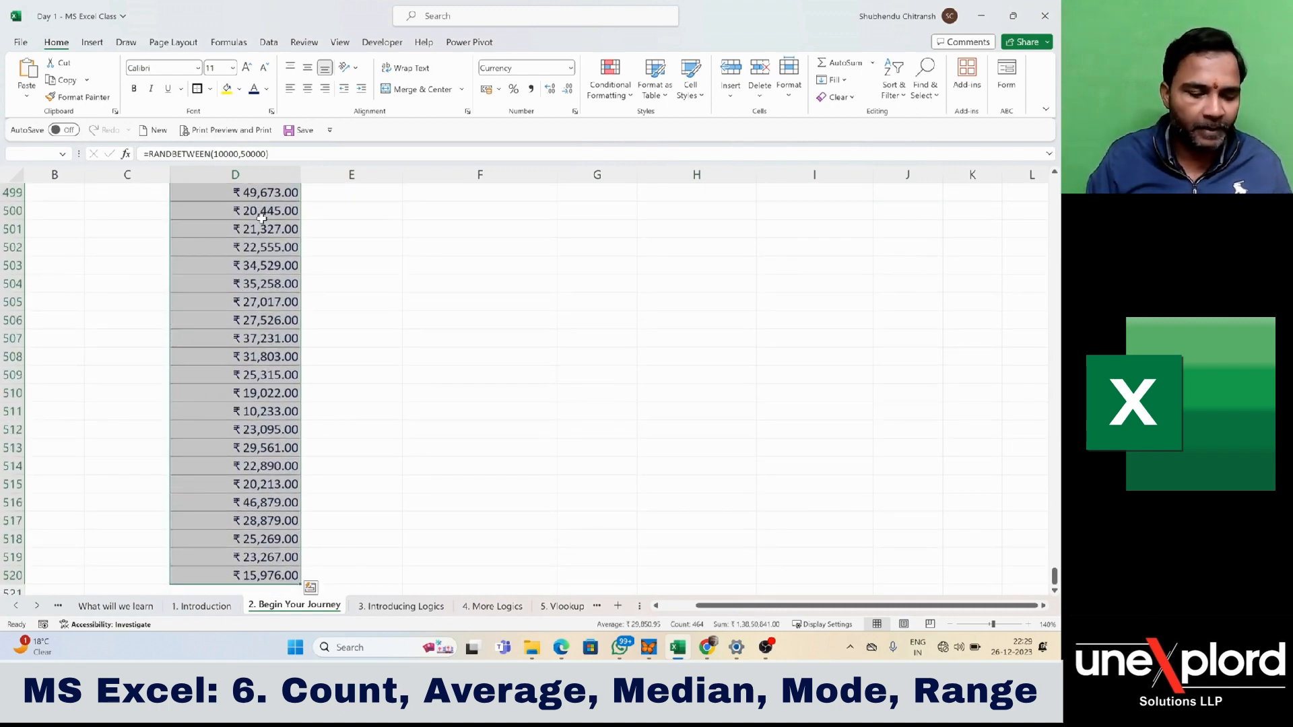
key("ctrl+c")
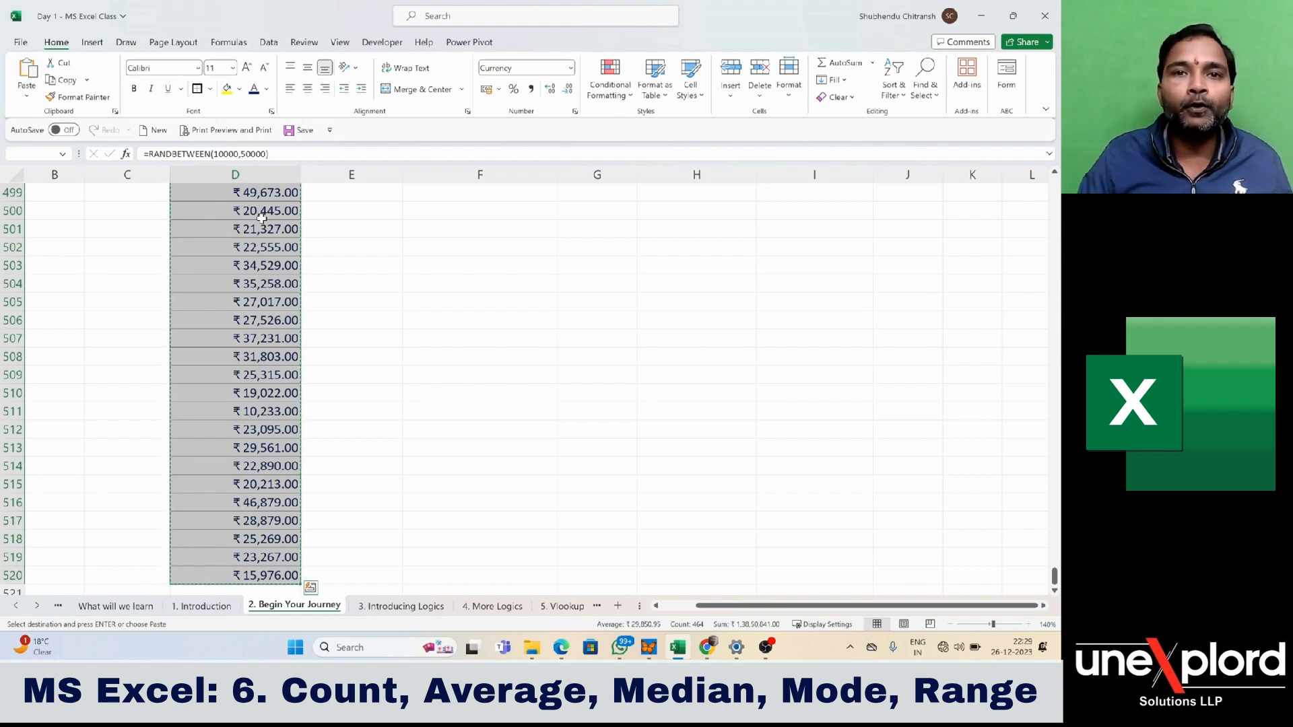
scroll(360, 280, "up", 3)
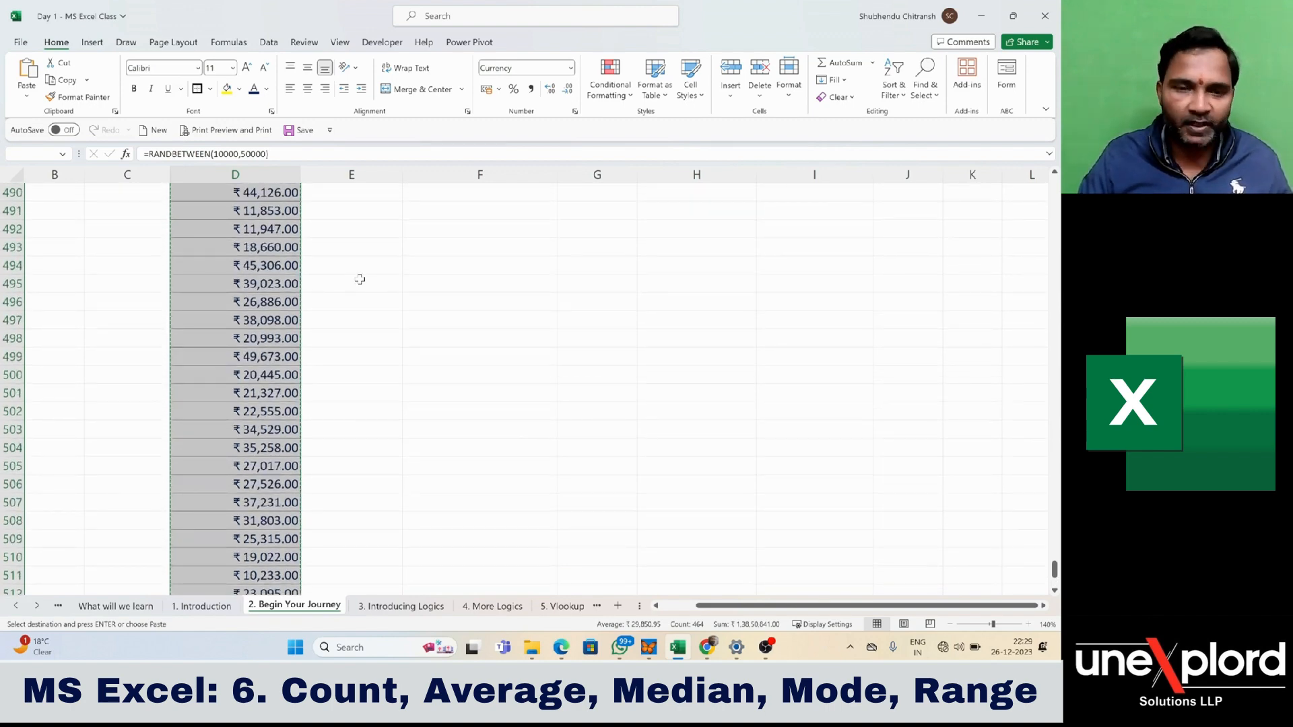
key("ctrl+v")
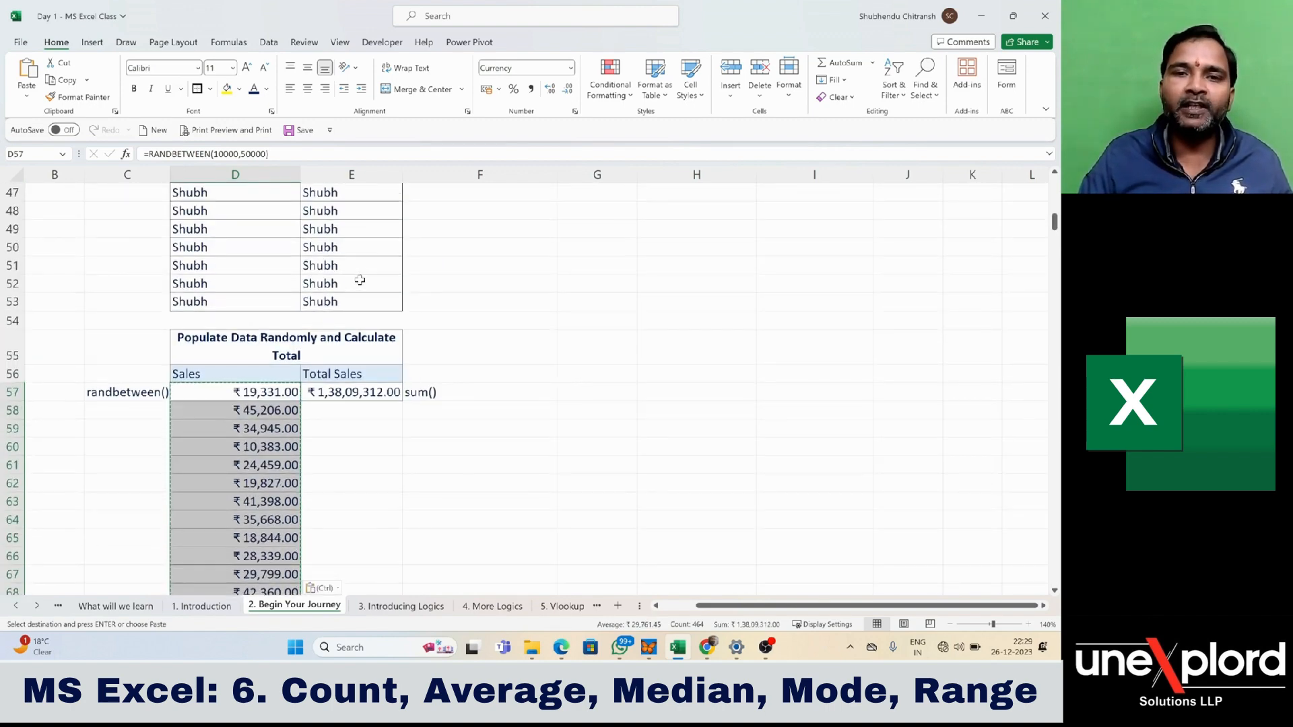
left_click(334, 589)
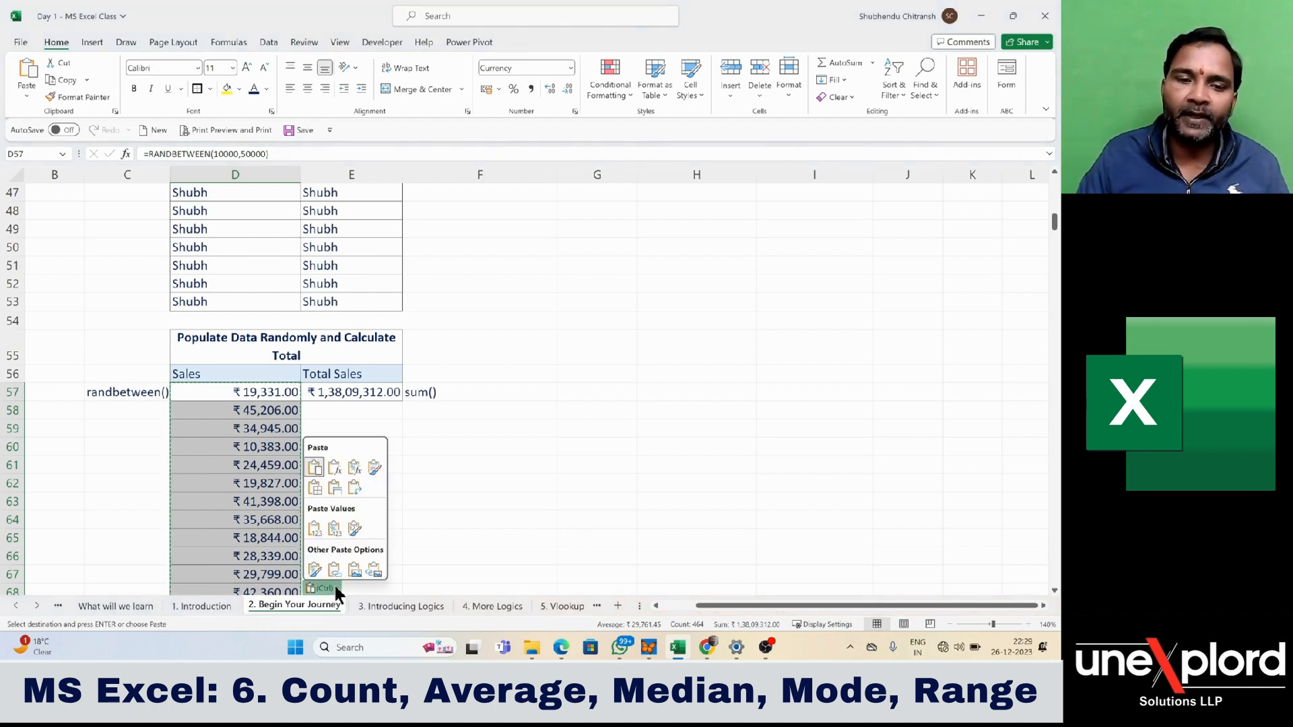
left_click(315, 534)
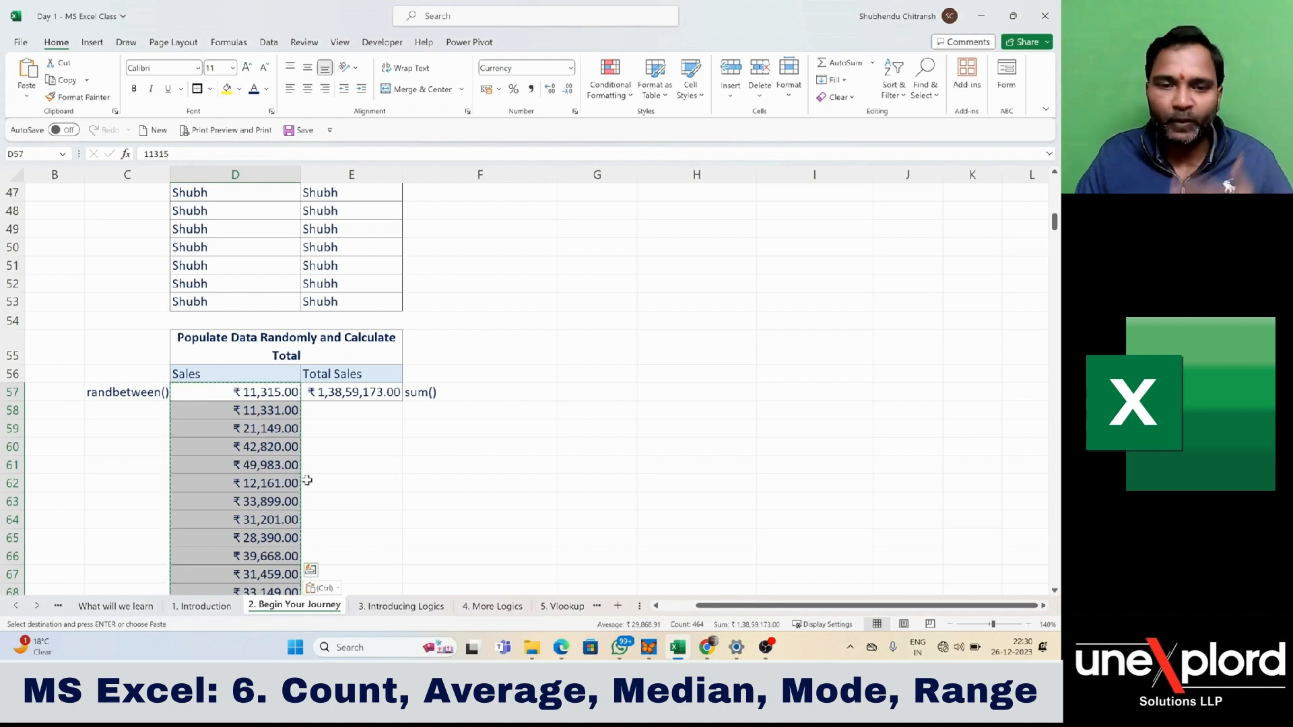
- Check several cells in the Sales column, such as D58, D65 and D61, for fixed numbers instead of formulas
left_click(249, 414)
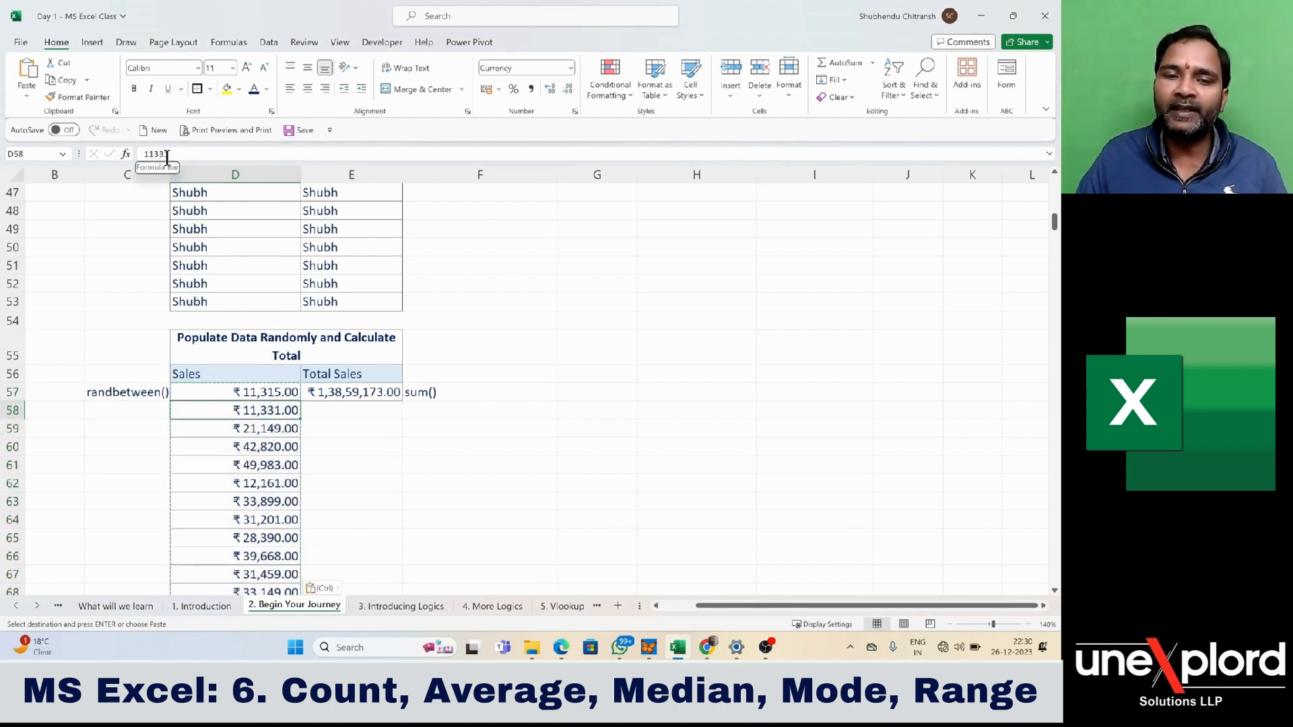
left_click(243, 465)
left_click(252, 536)
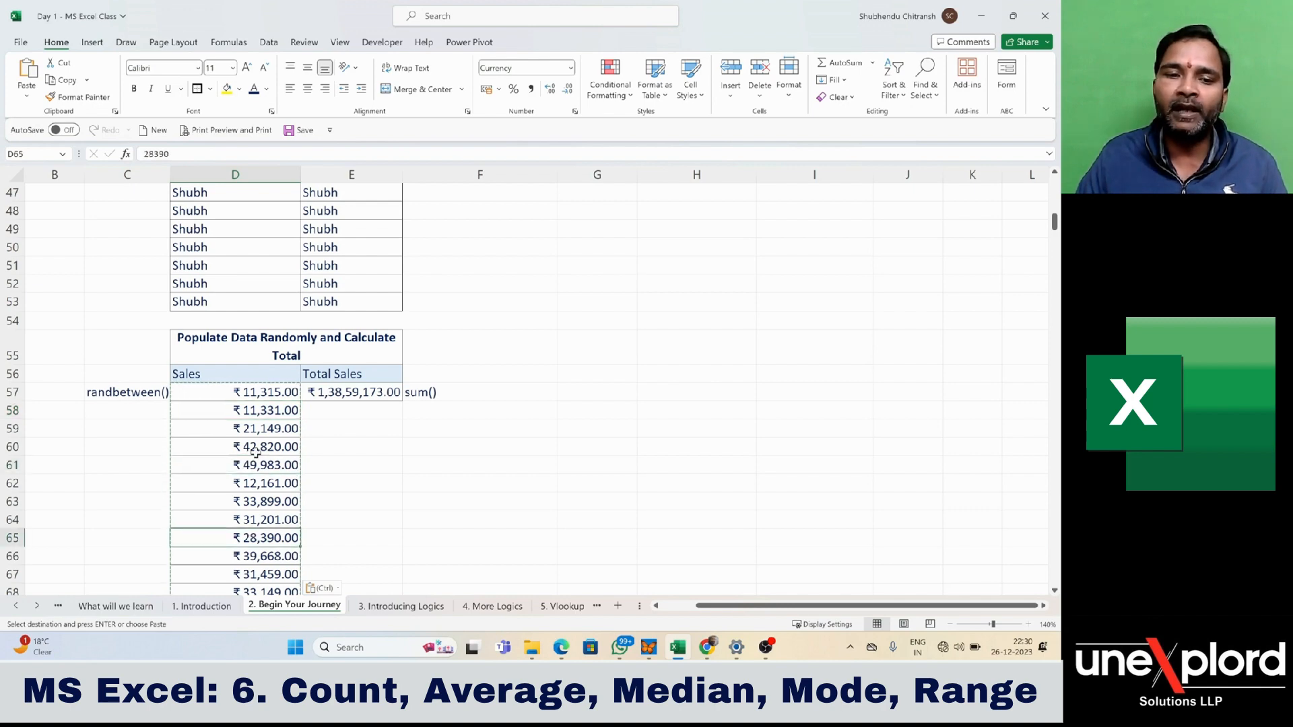
left_click(256, 450)
left_click(264, 413)
left_click(266, 461)
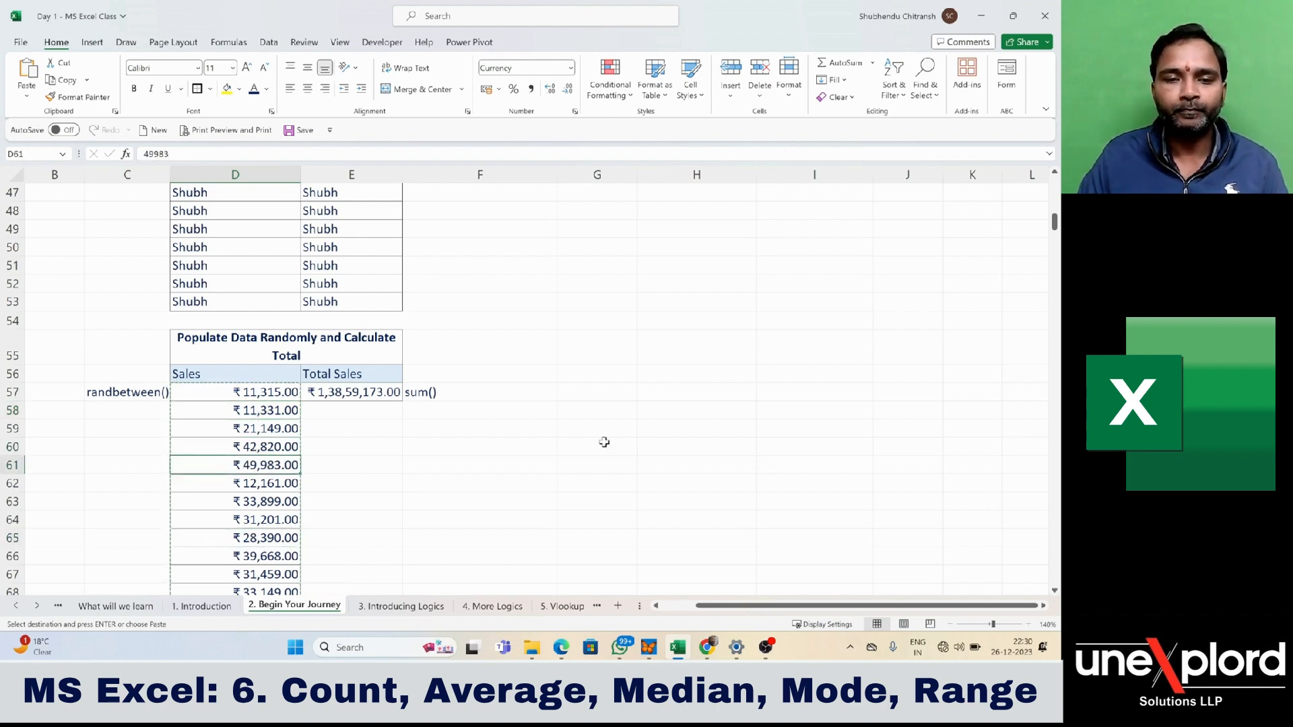
- Re-enter the existing Minimum Sales formula in I11 to check whether the summary results still change on recalculation
scroll(604, 442, "up", 14)
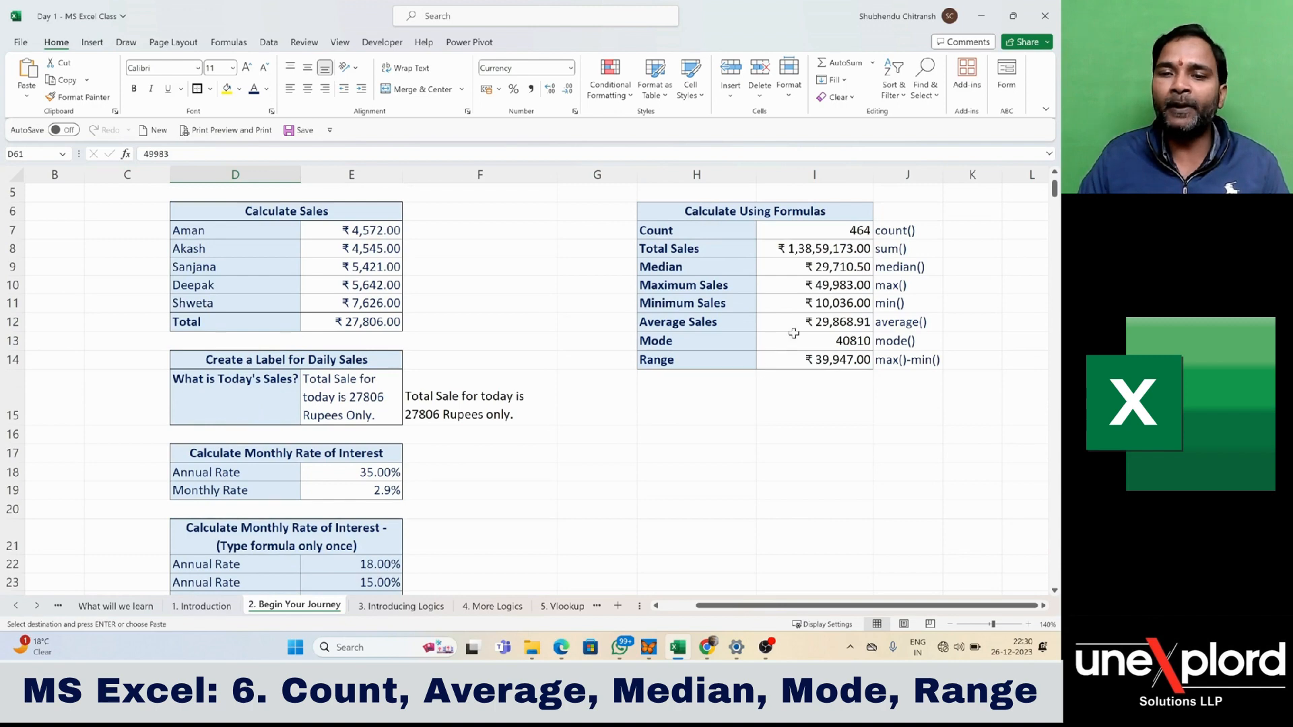
left_click(794, 333)
double_click(807, 307)
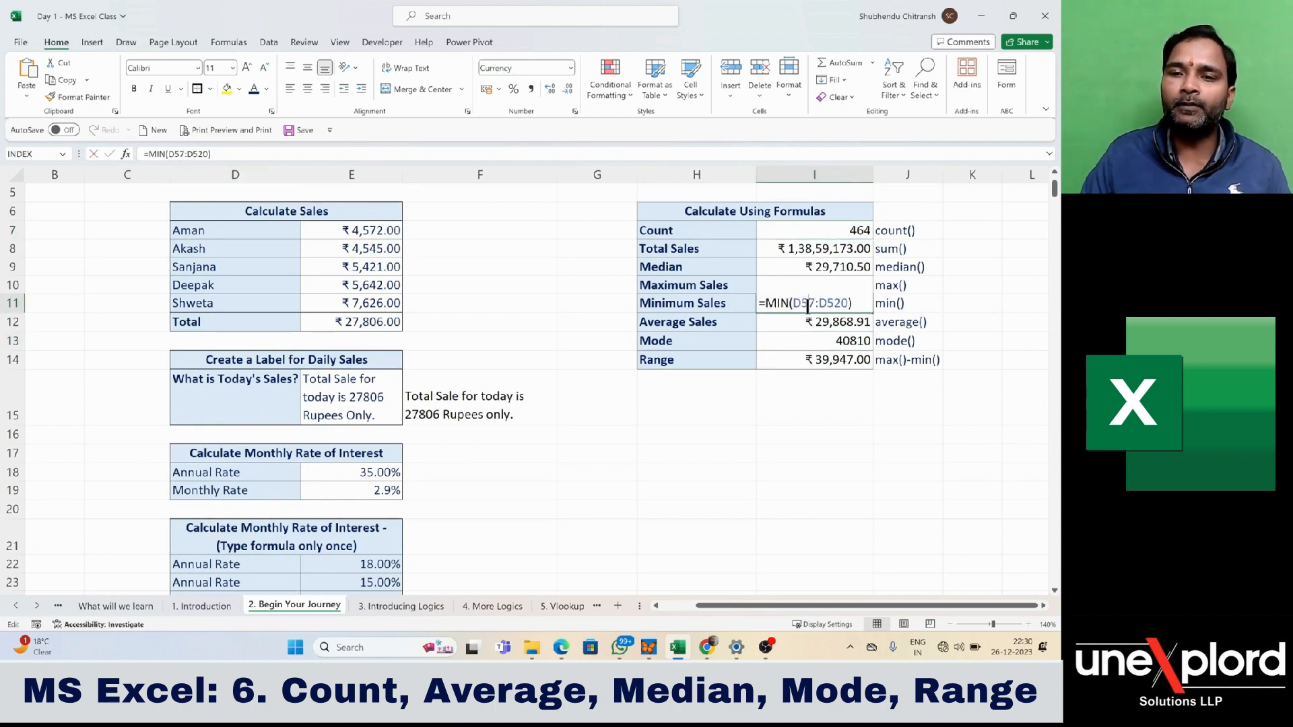
key("Return")
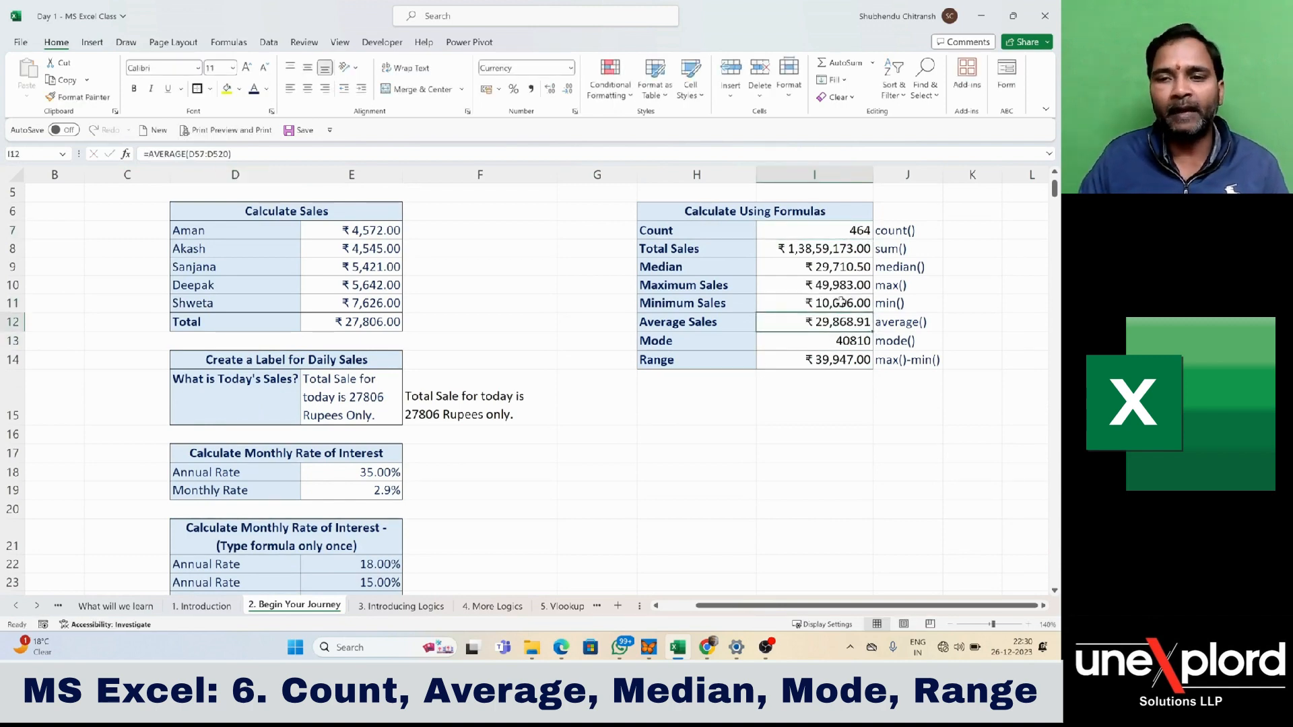